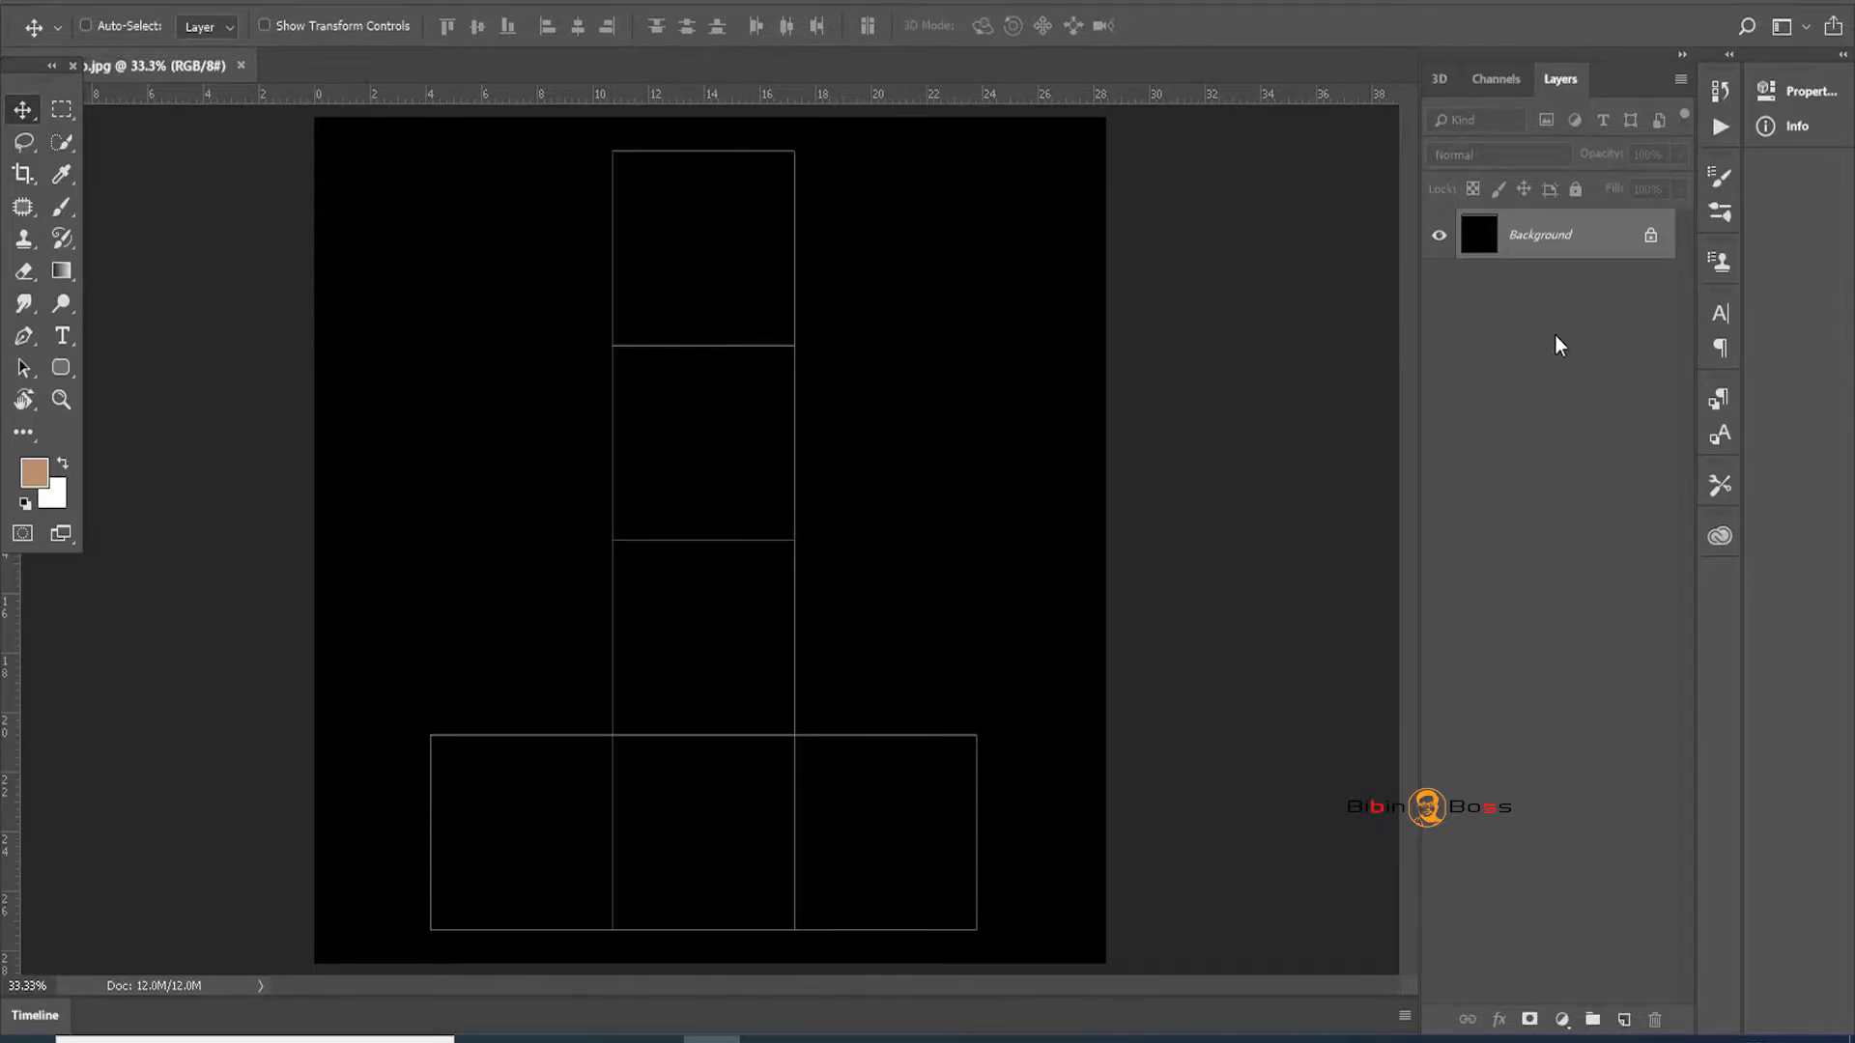
Delete the stray black test text layer from the bottom middle square
left_click(62, 338)
left_click(670, 833)
type("Te")
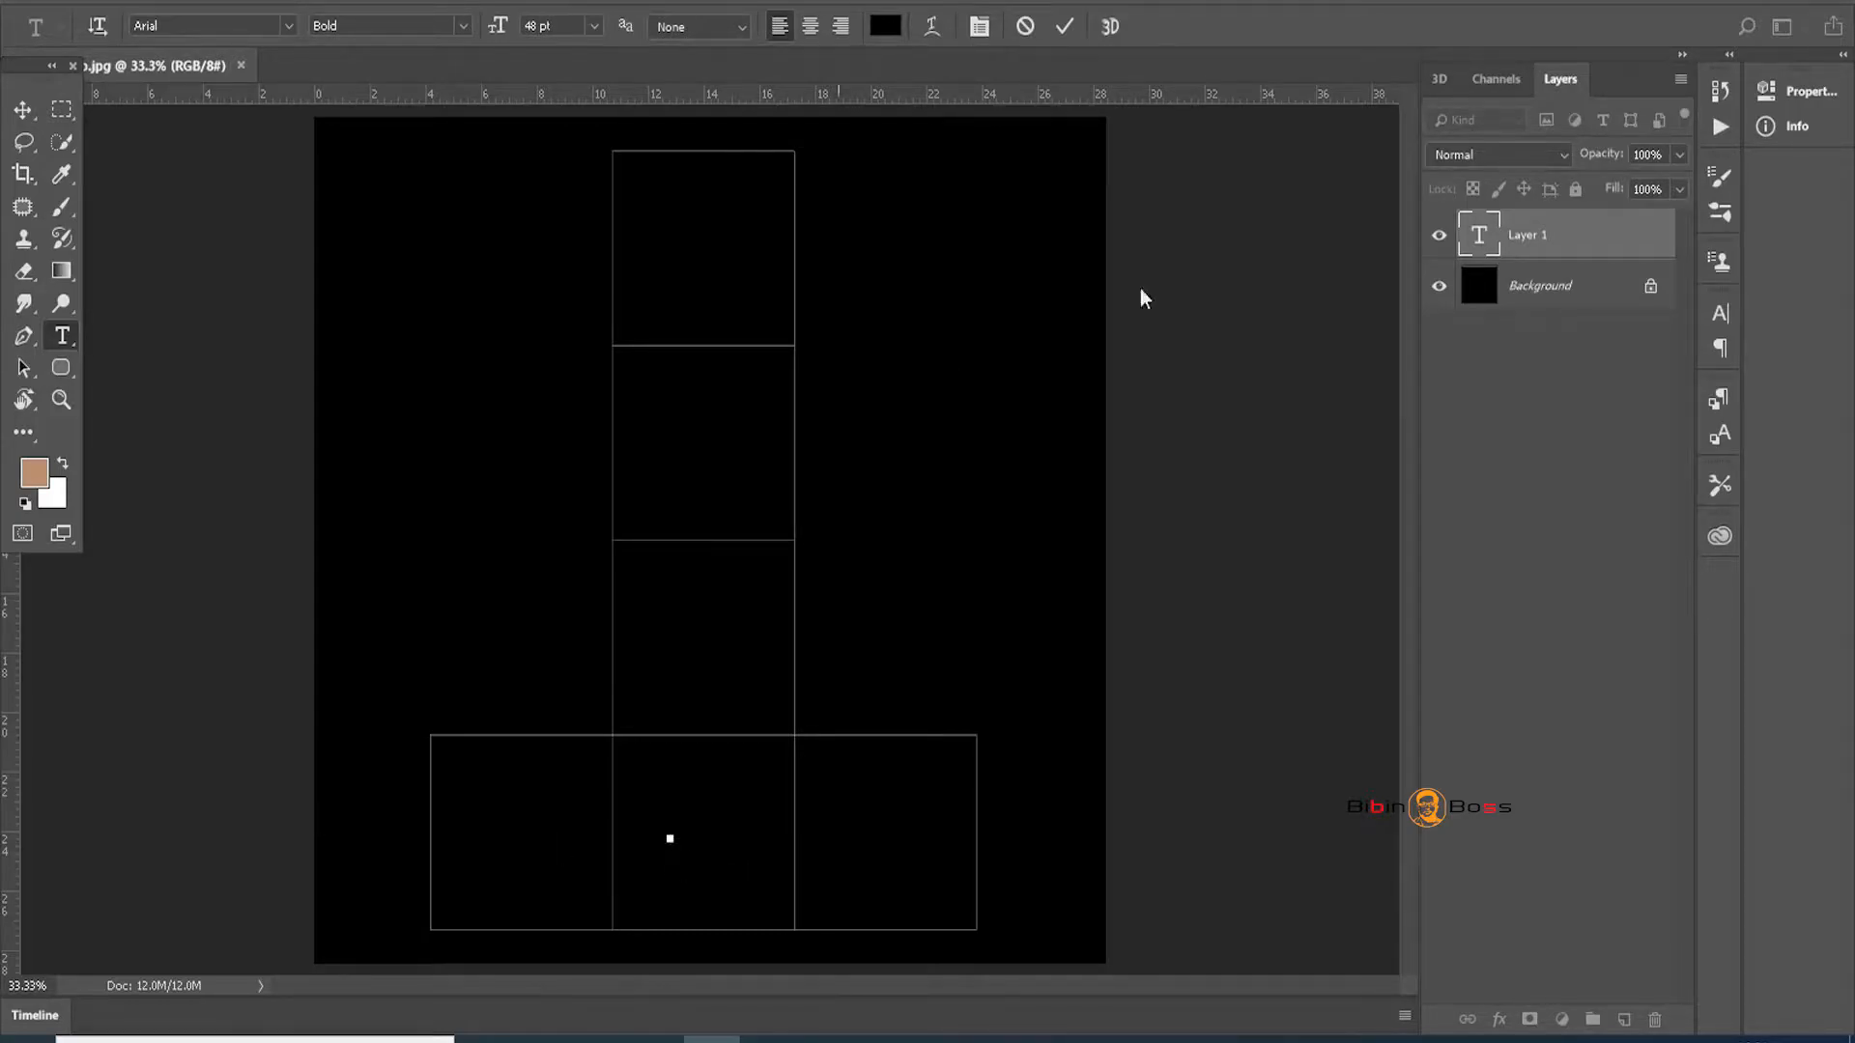
left_click(1543, 240)
key("Delete")
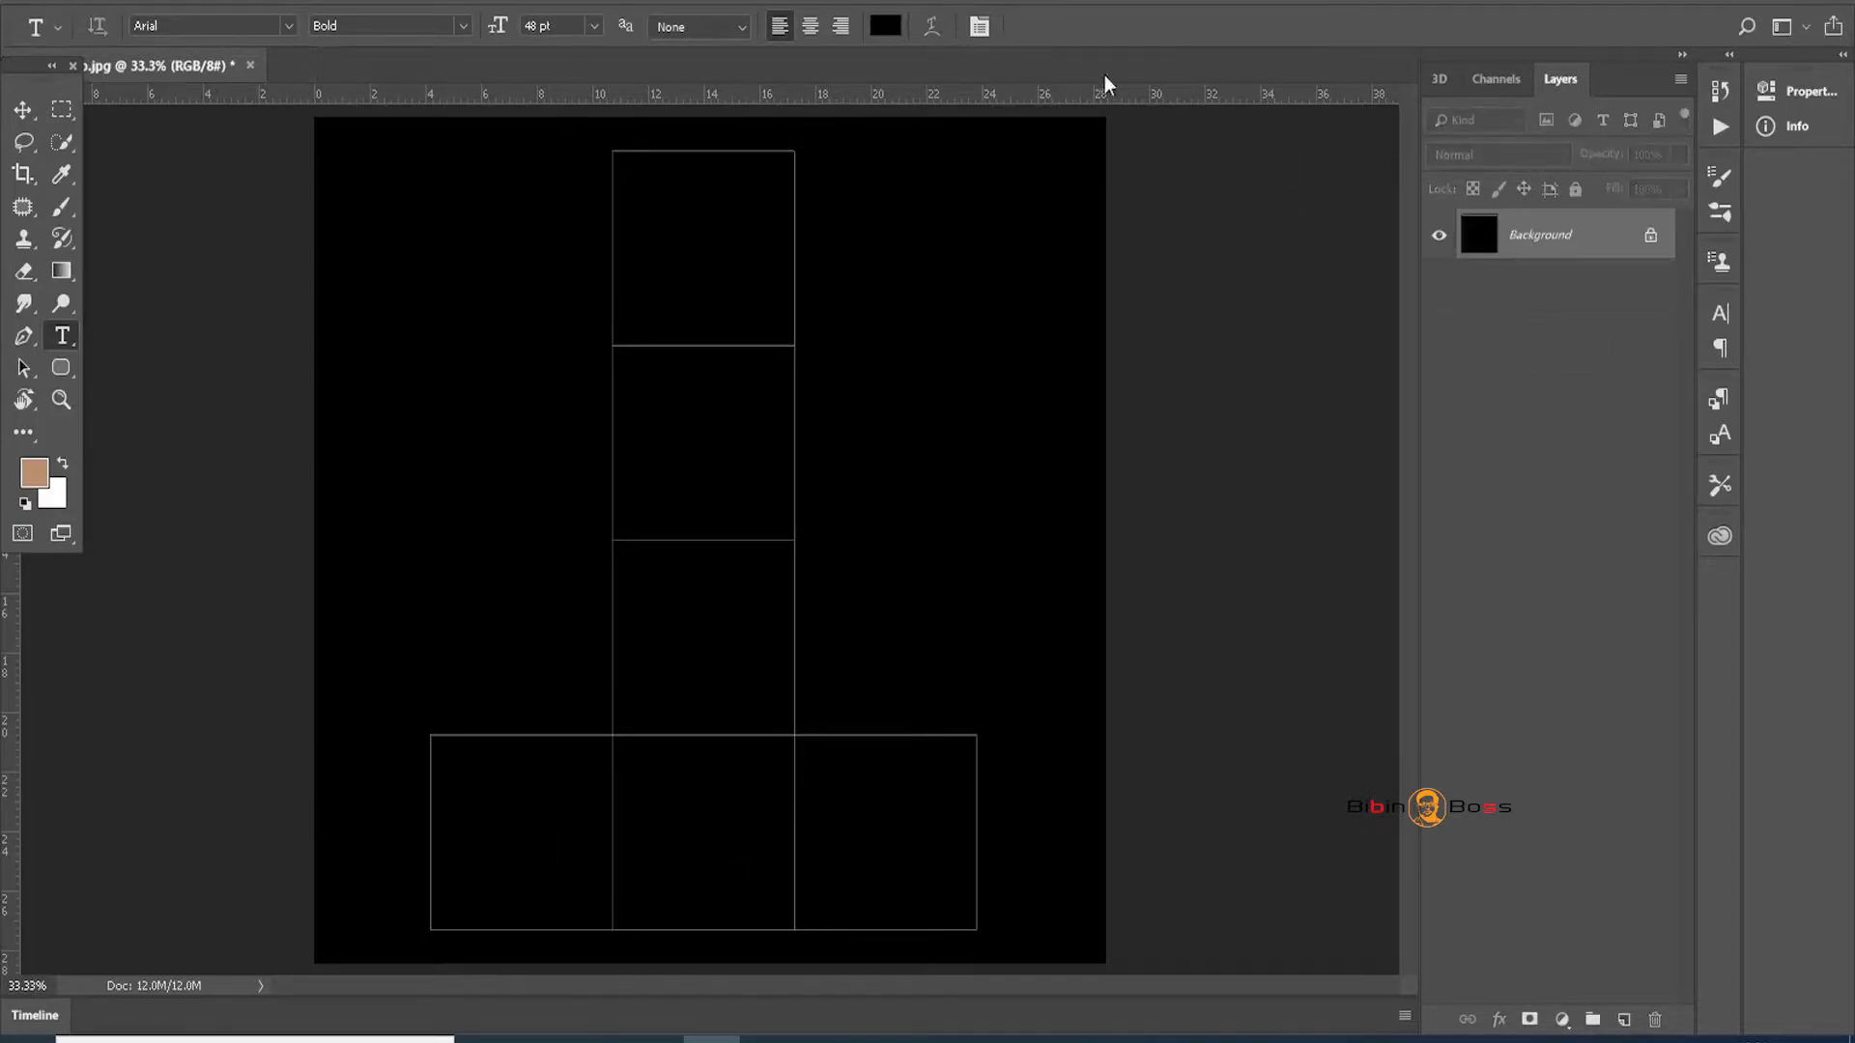
Add a white (#ffffff) FRT label in the bottom middle square and copy it into the right square
left_click(884, 26)
type("ffffff")
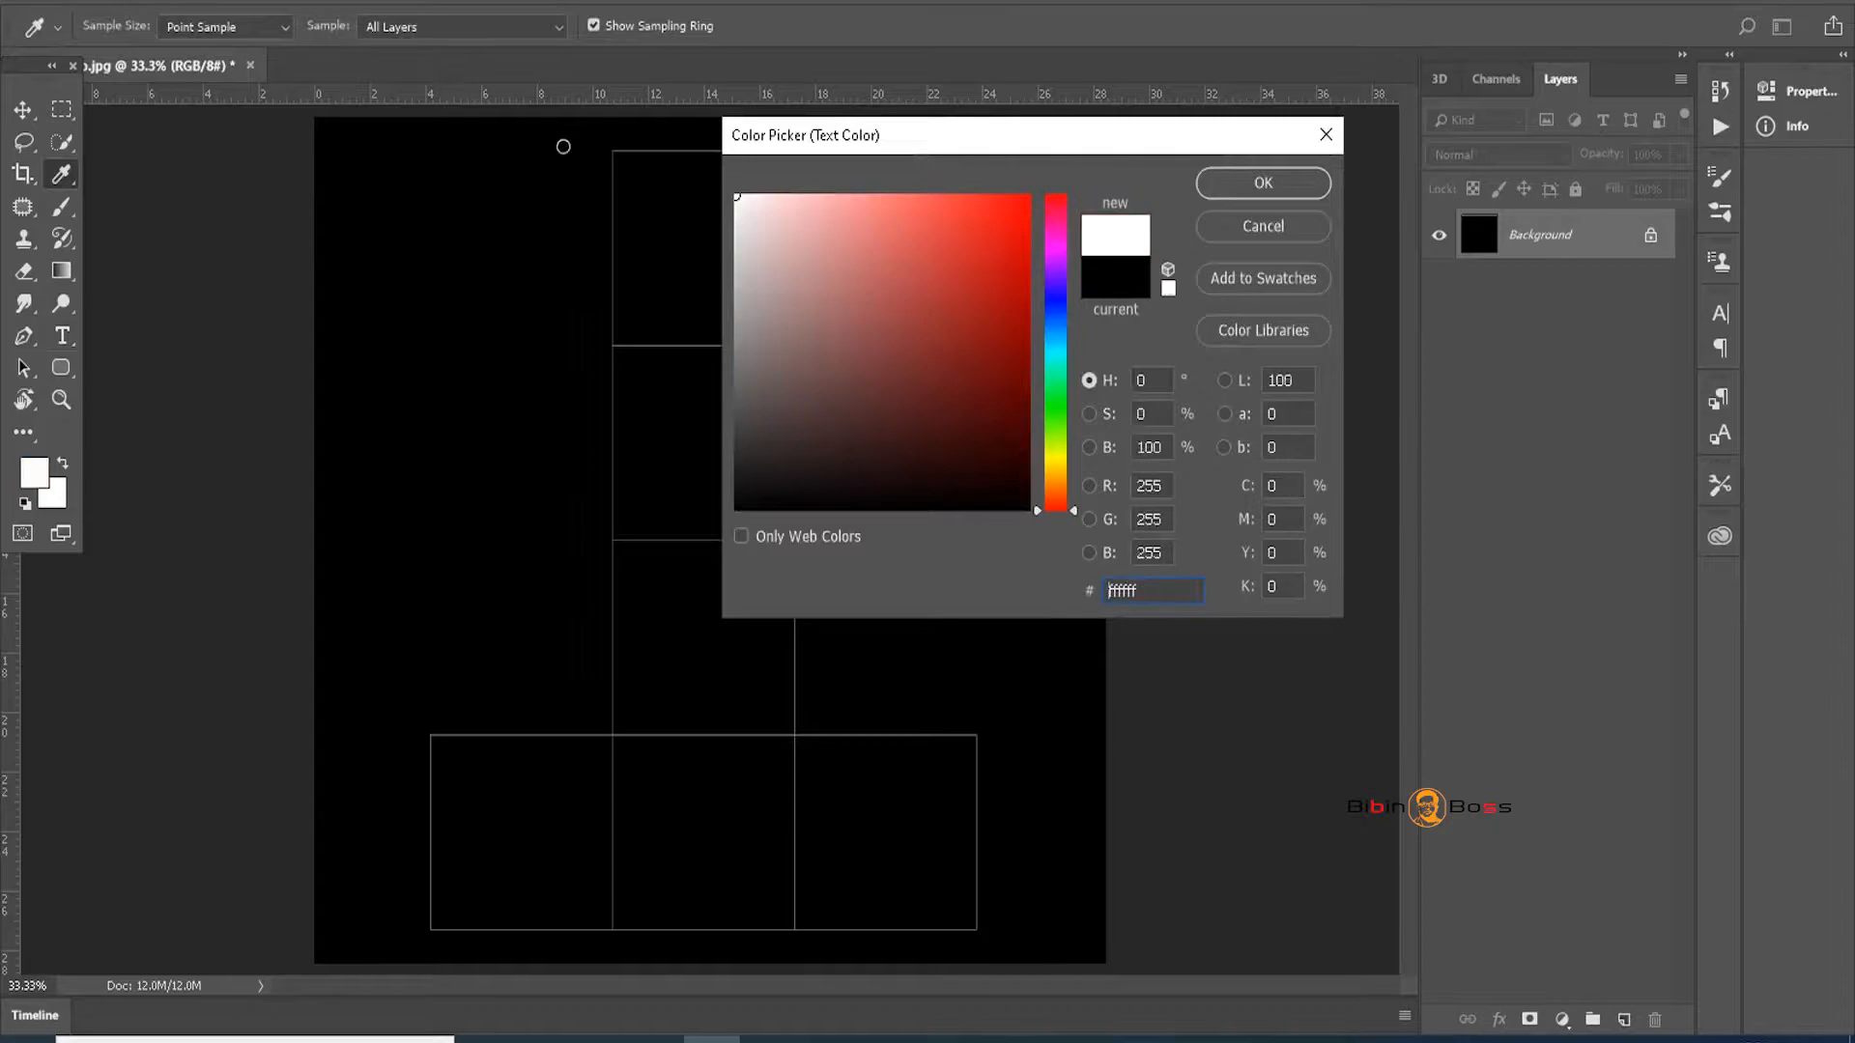
left_click(1288, 183)
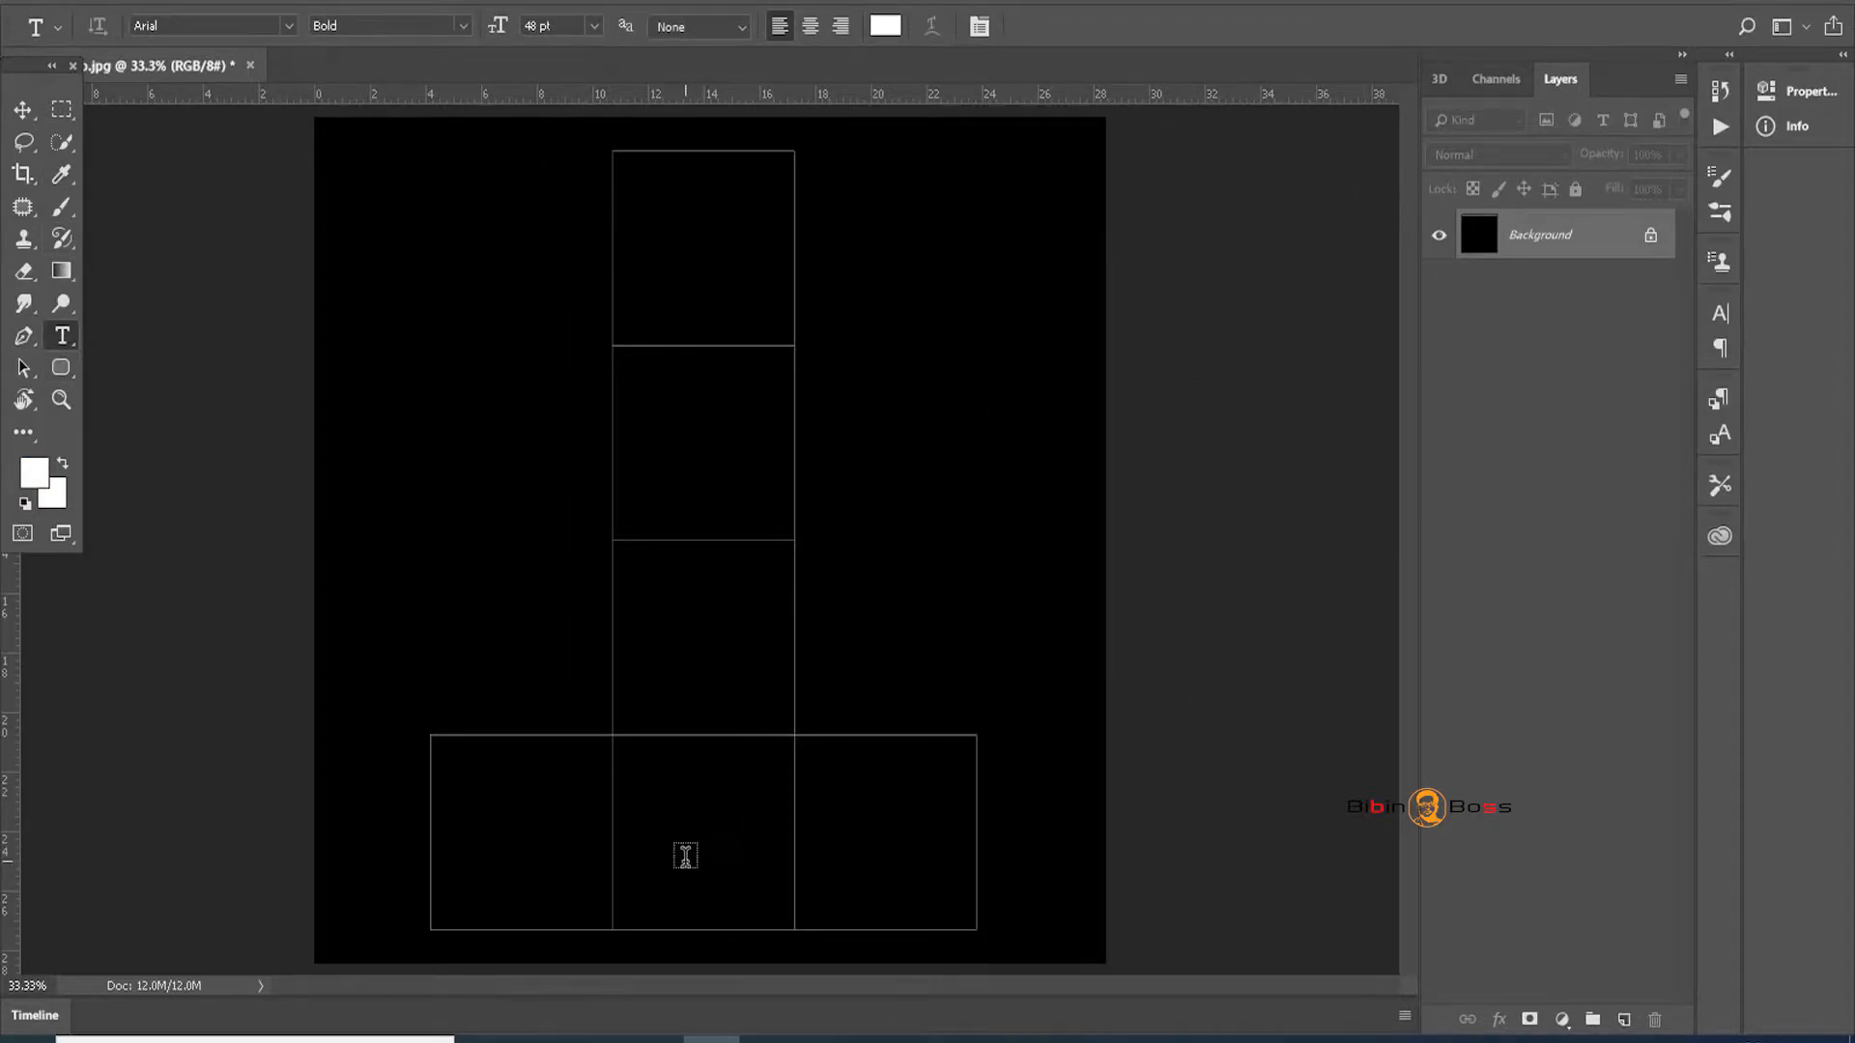
left_click(679, 842)
type("FRT")
left_click(23, 110)
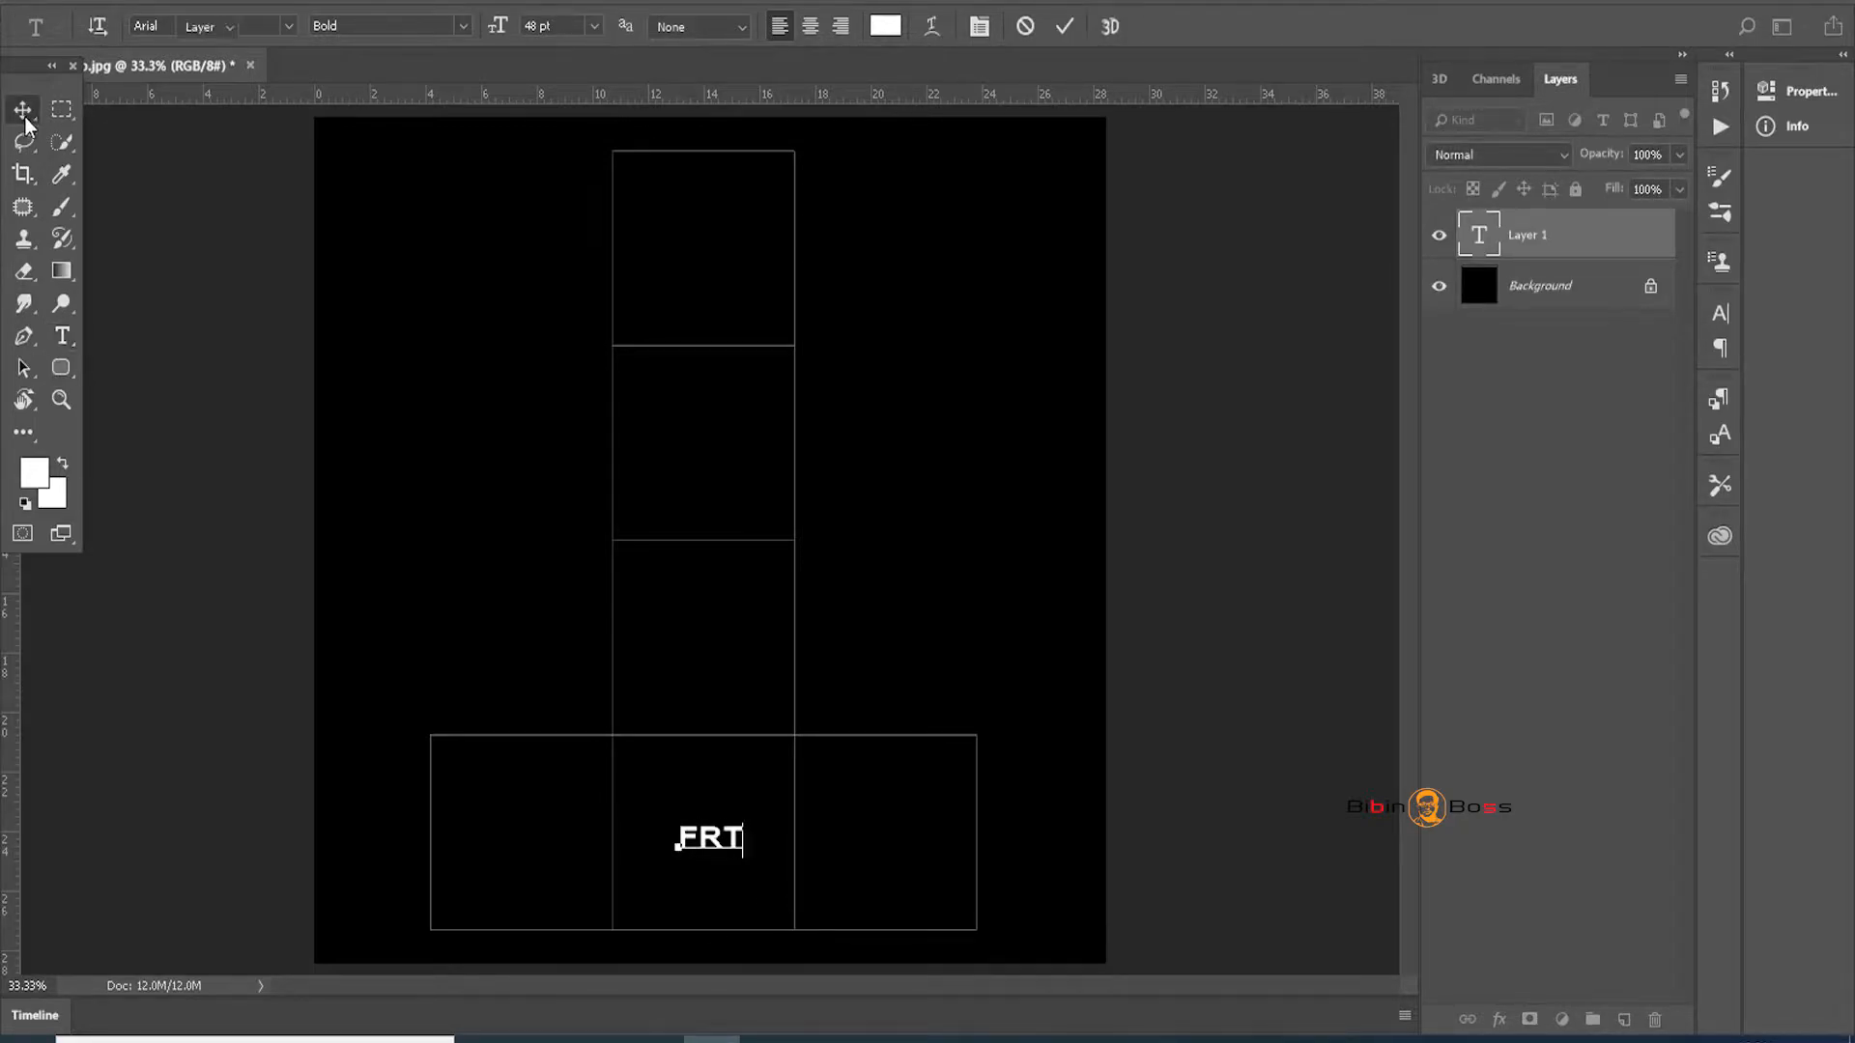
left_click_drag(728, 860, 948, 837)
Retype the copied label as RH and duplicate it into the left square
key("t")
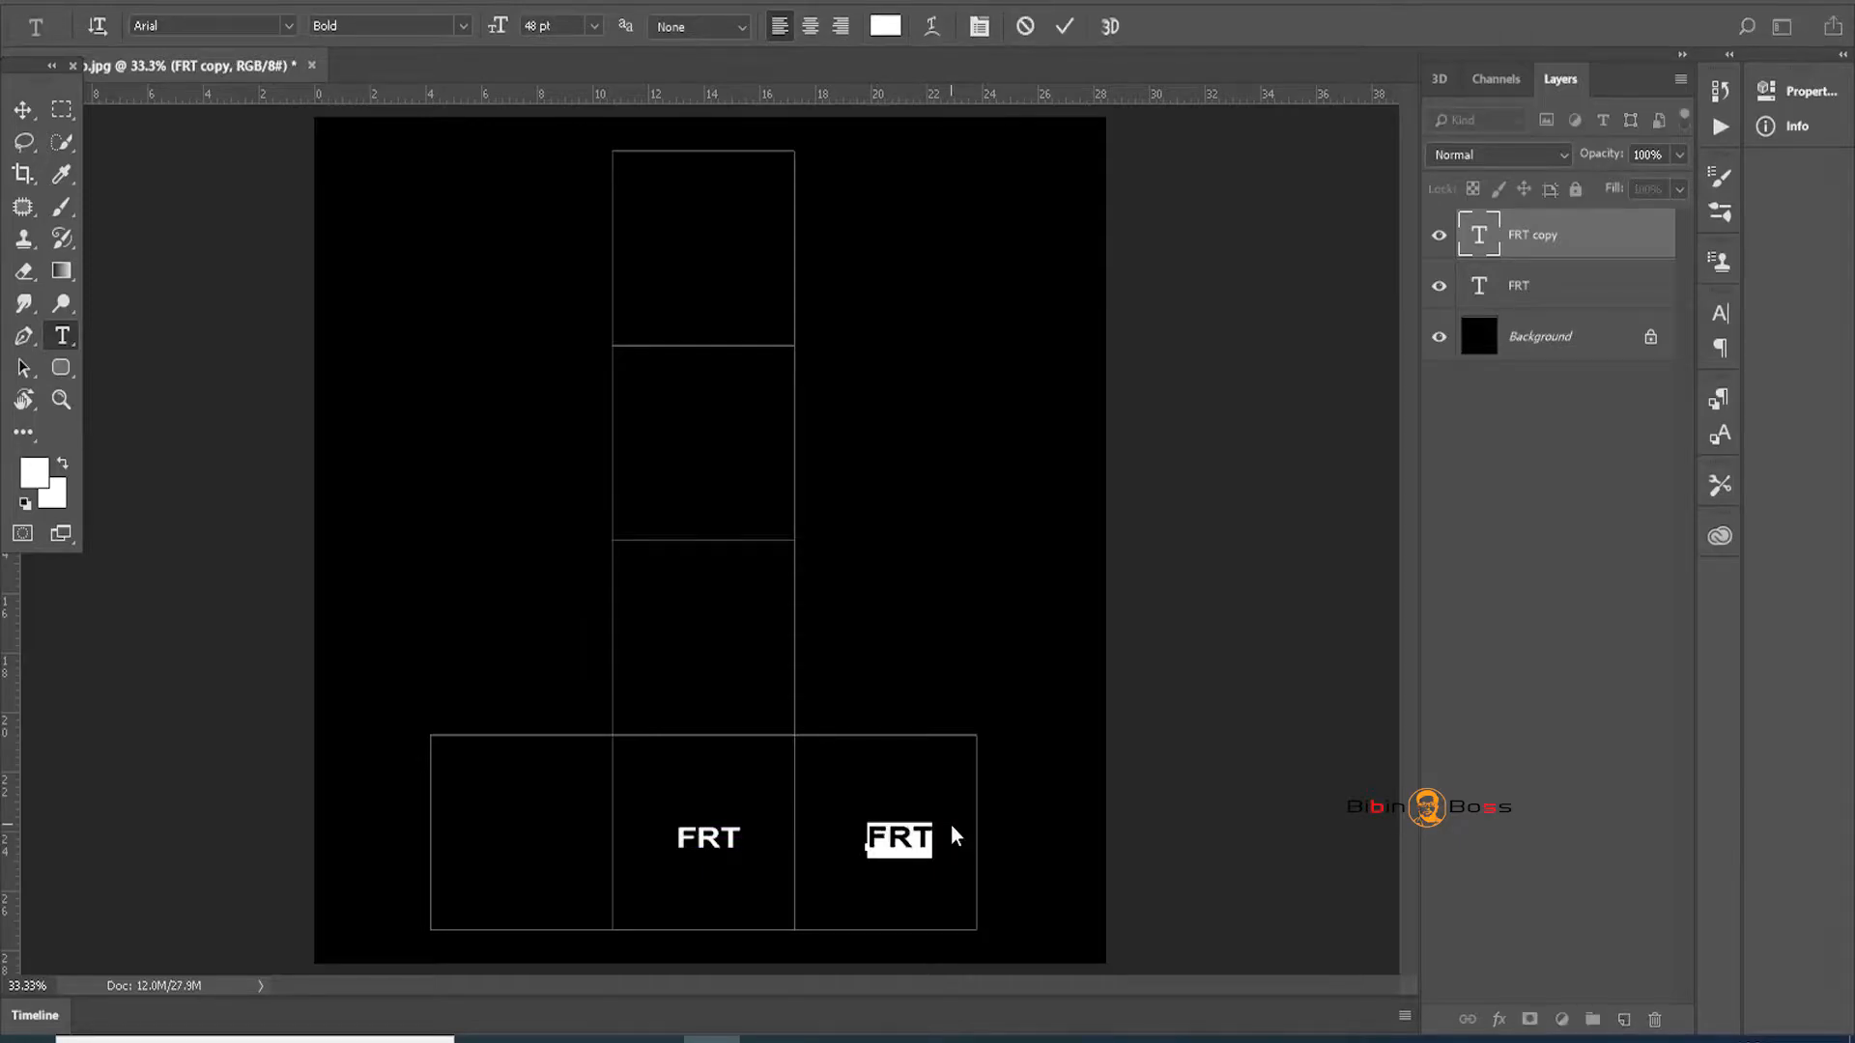
type("RH")
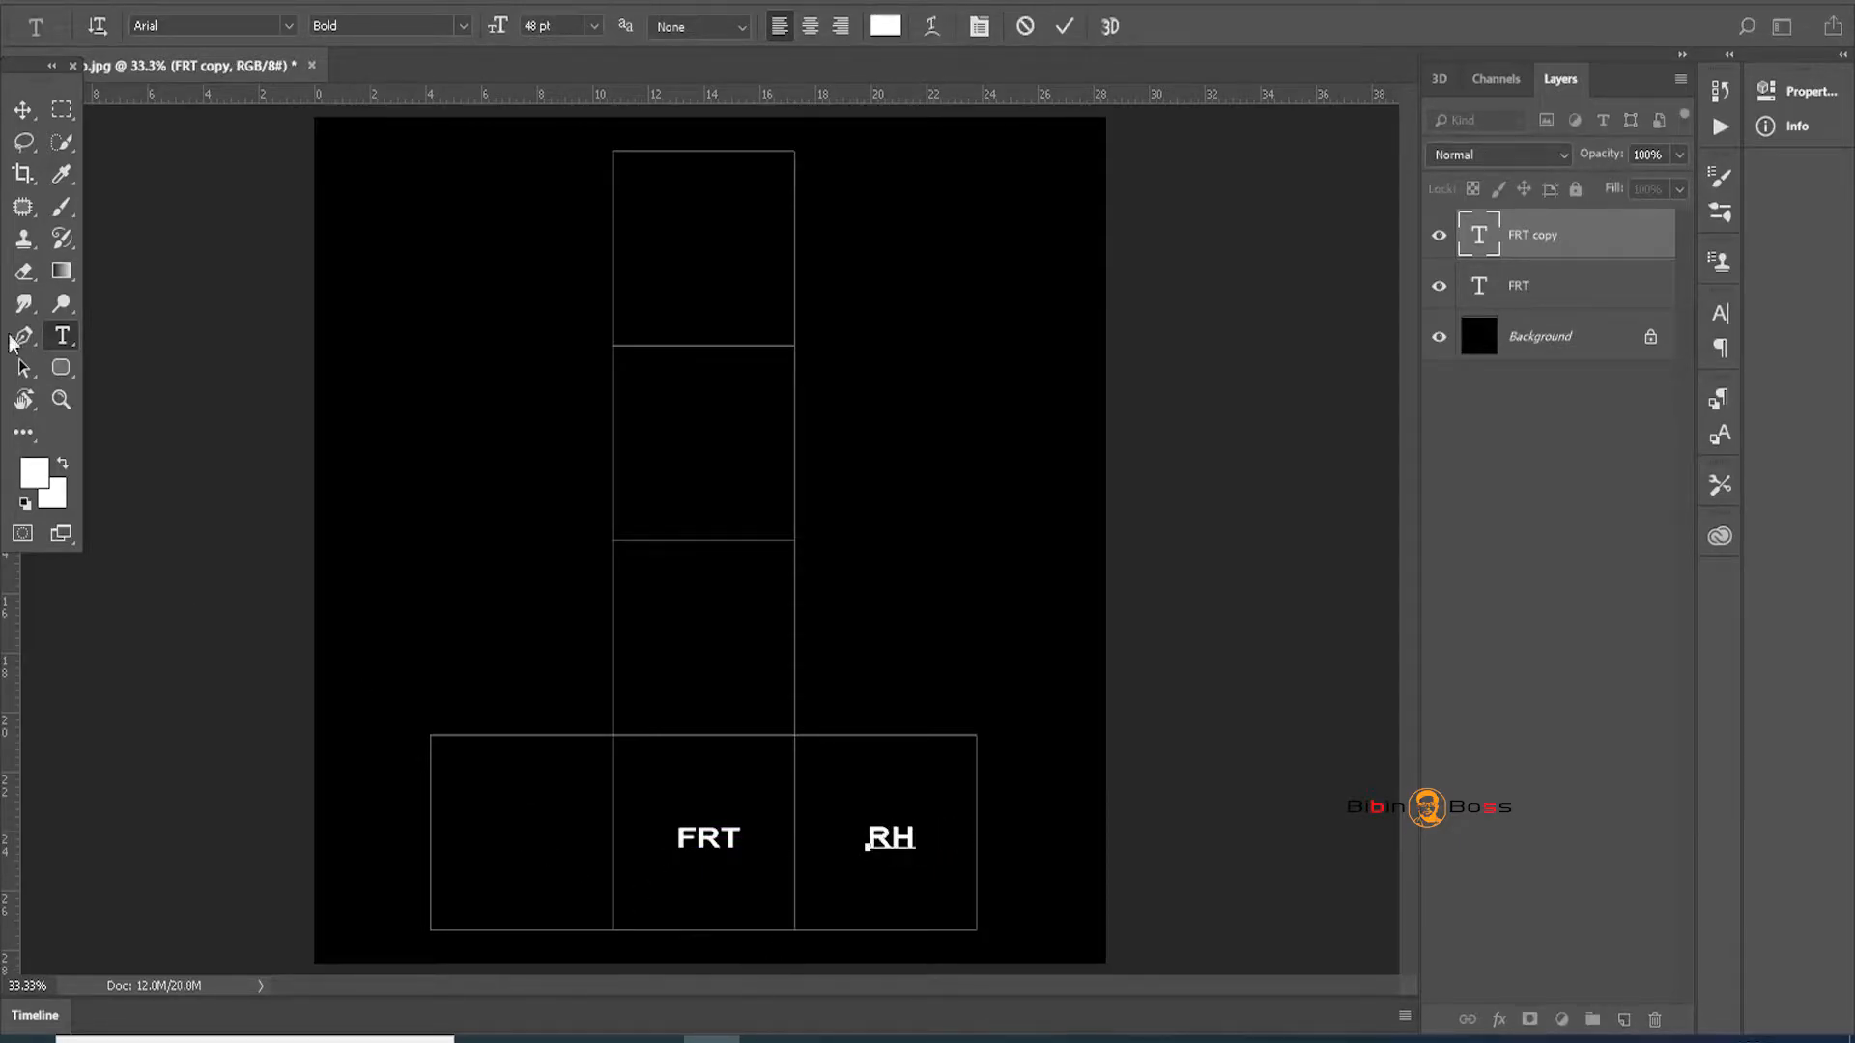
left_click(23, 110)
left_click_drag(901, 849, 474, 856, "alt")
Change the left copy to LH, then duplicate it above FRT and retype it as Top
key("t")
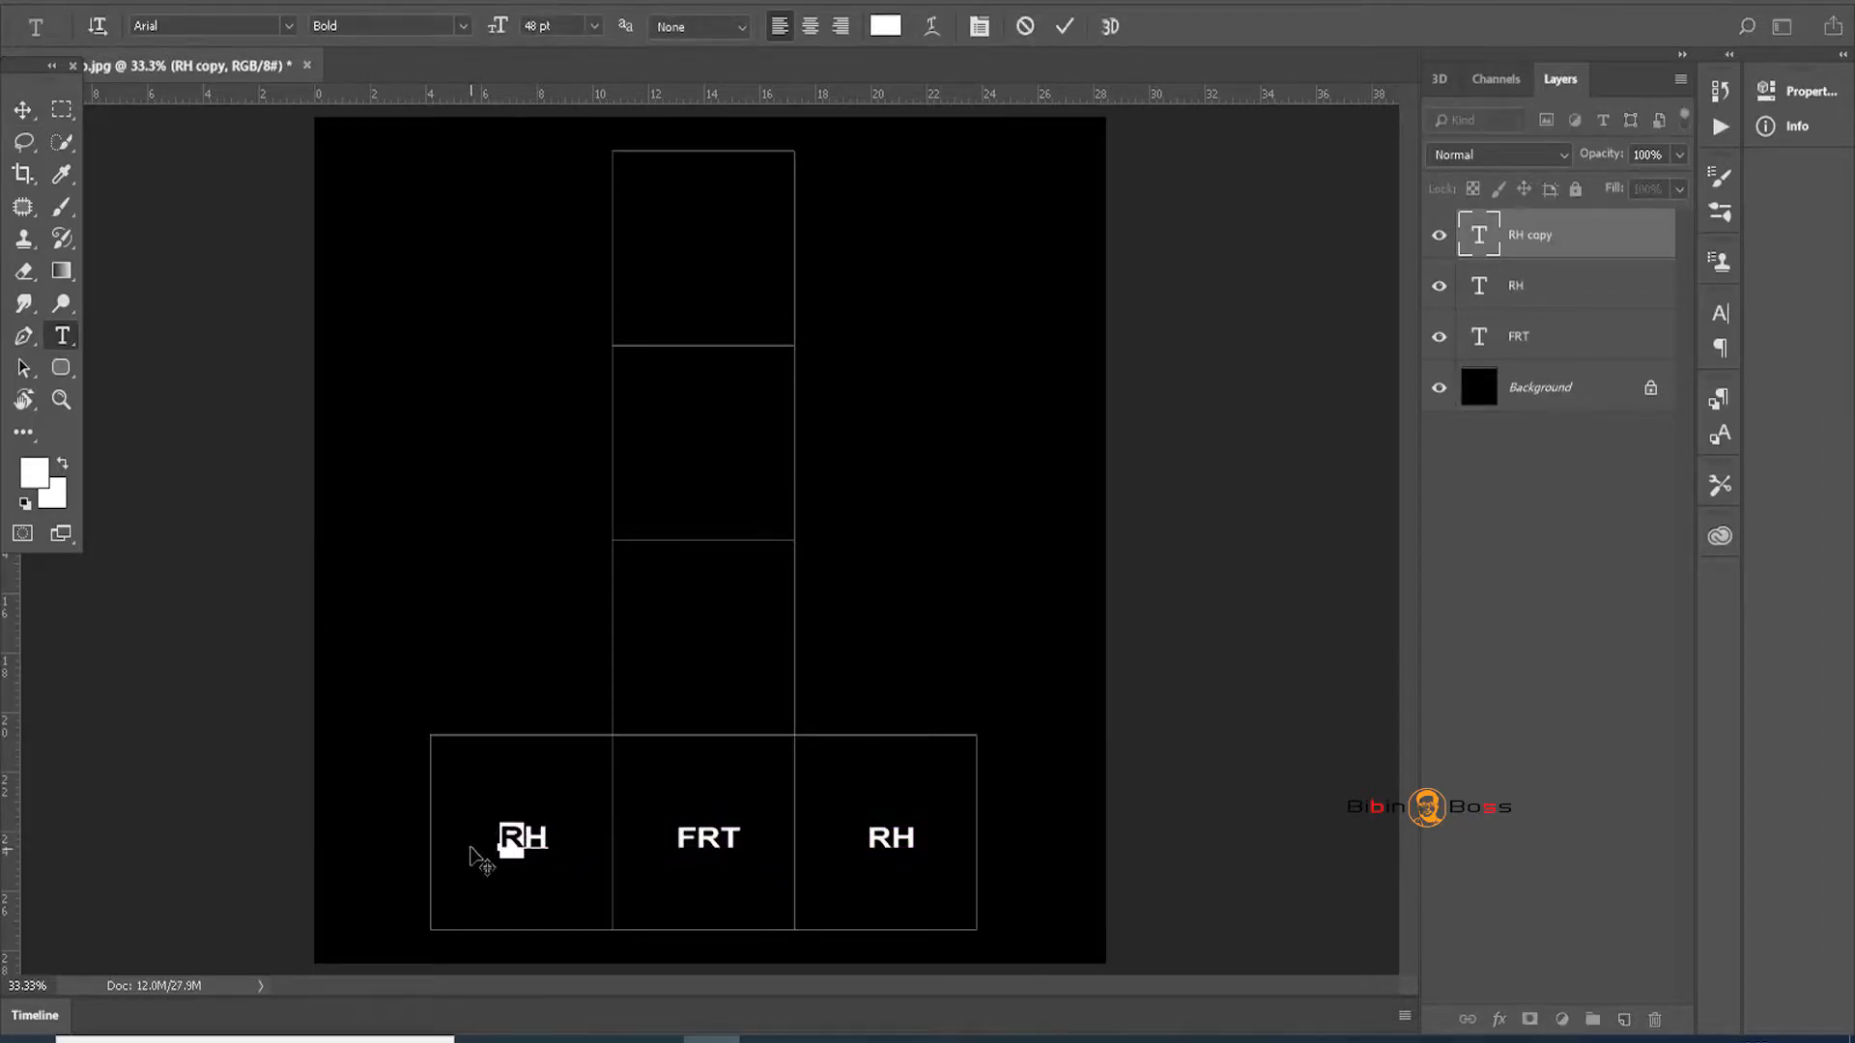
type("L")
left_click(23, 109)
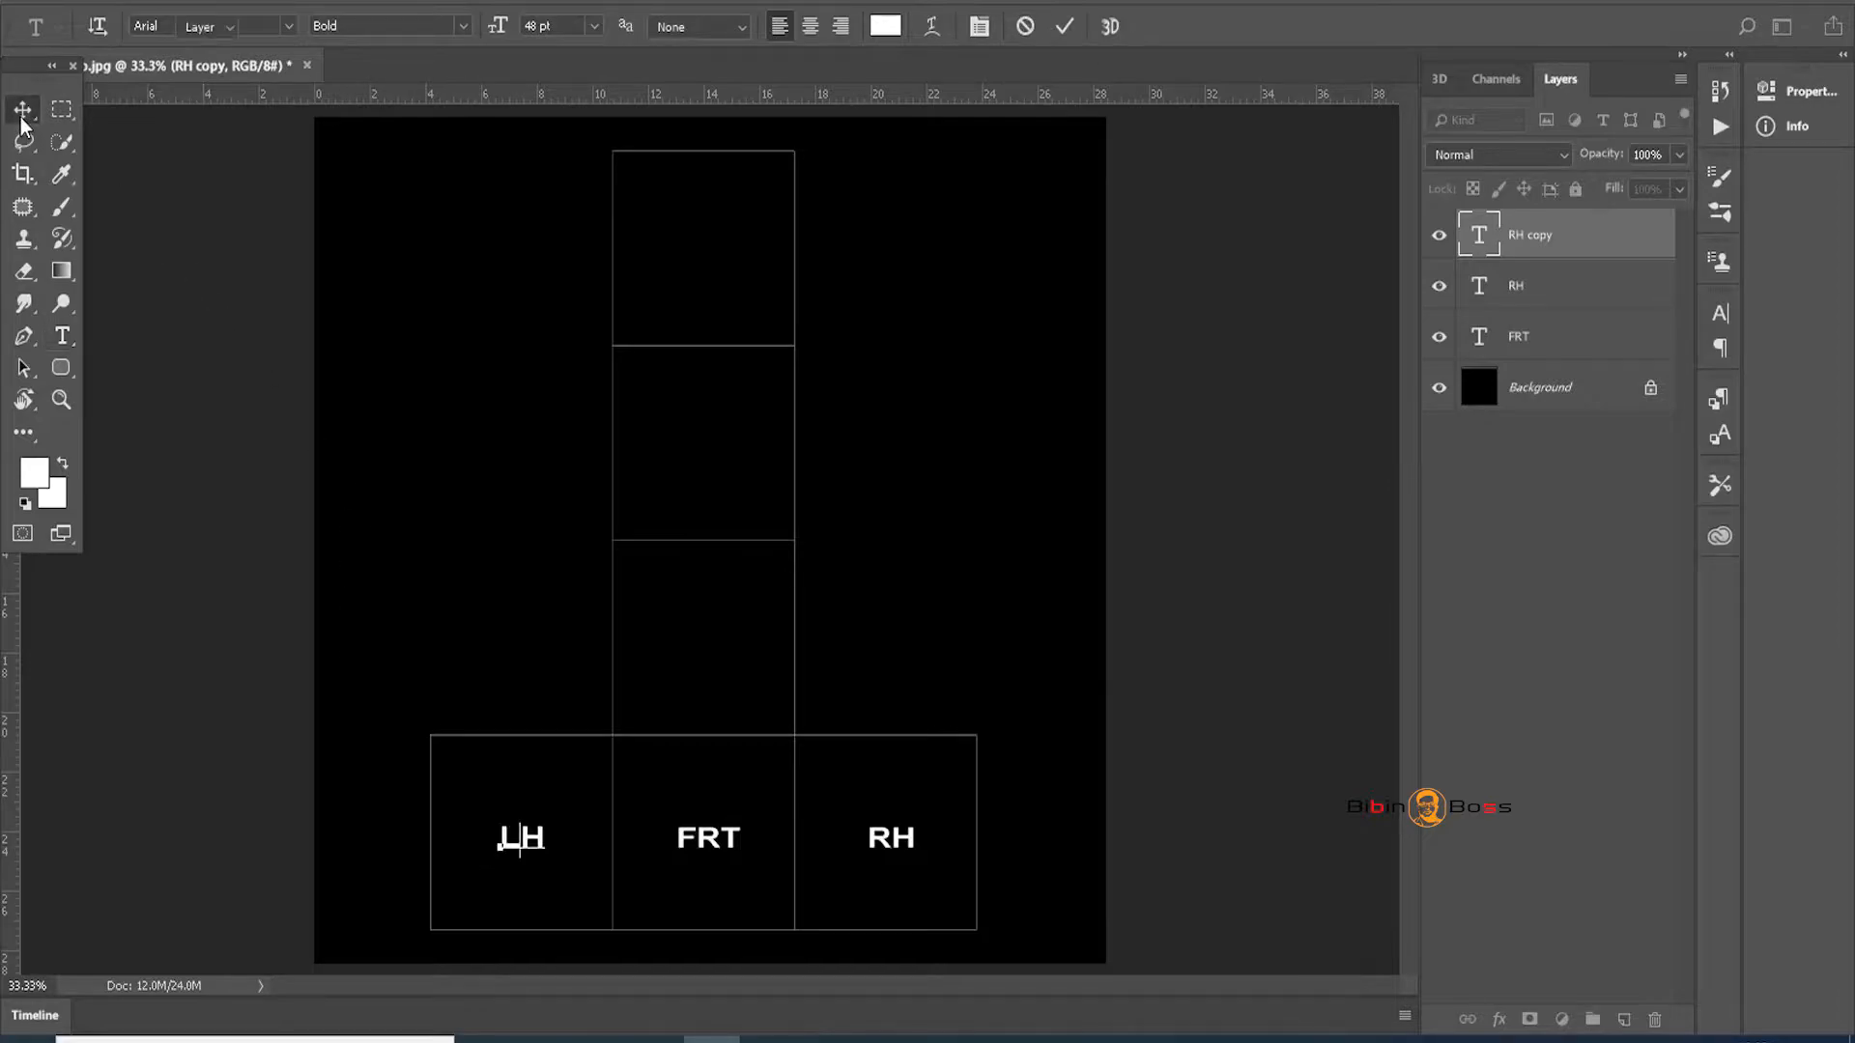
left_click_drag(518, 844, 642, 653)
key("t")
type("Top")
Place a copy of Top in the square above it and retype it as Back
left_click(23, 109)
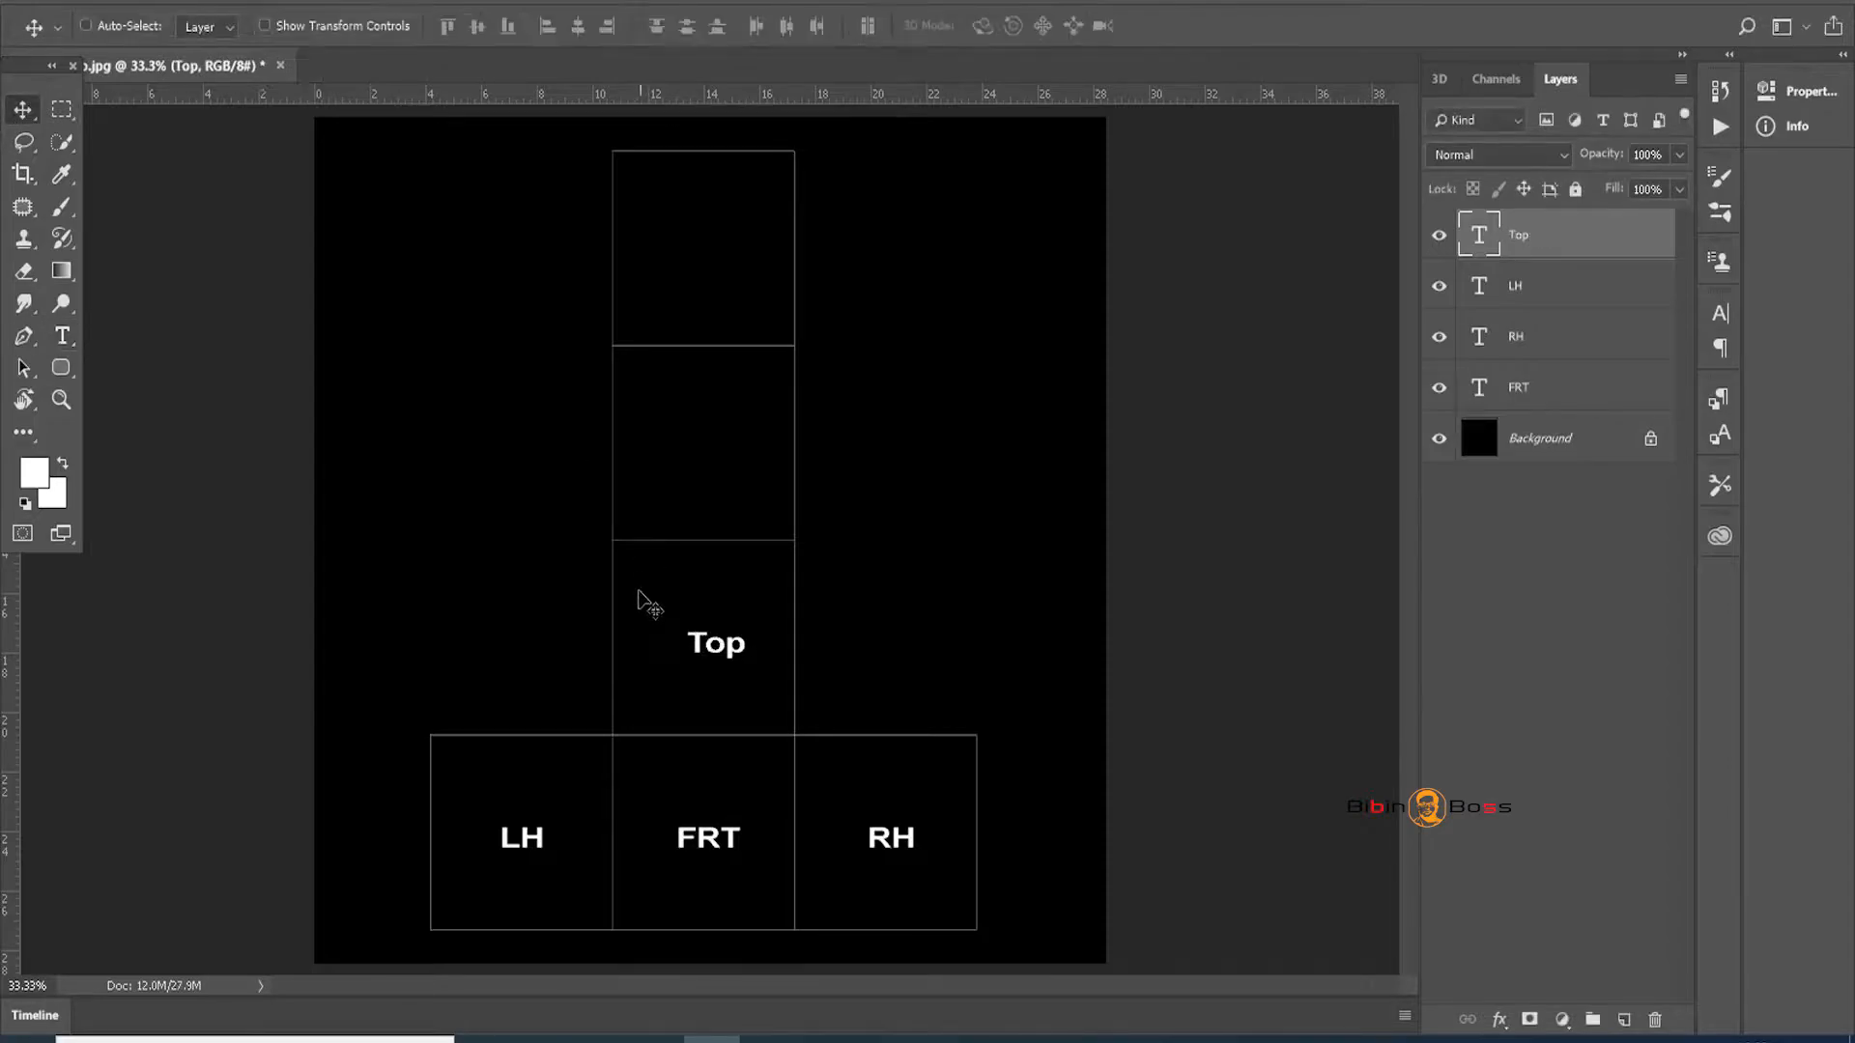
left_click_drag(742, 660, 798, 459)
key("t")
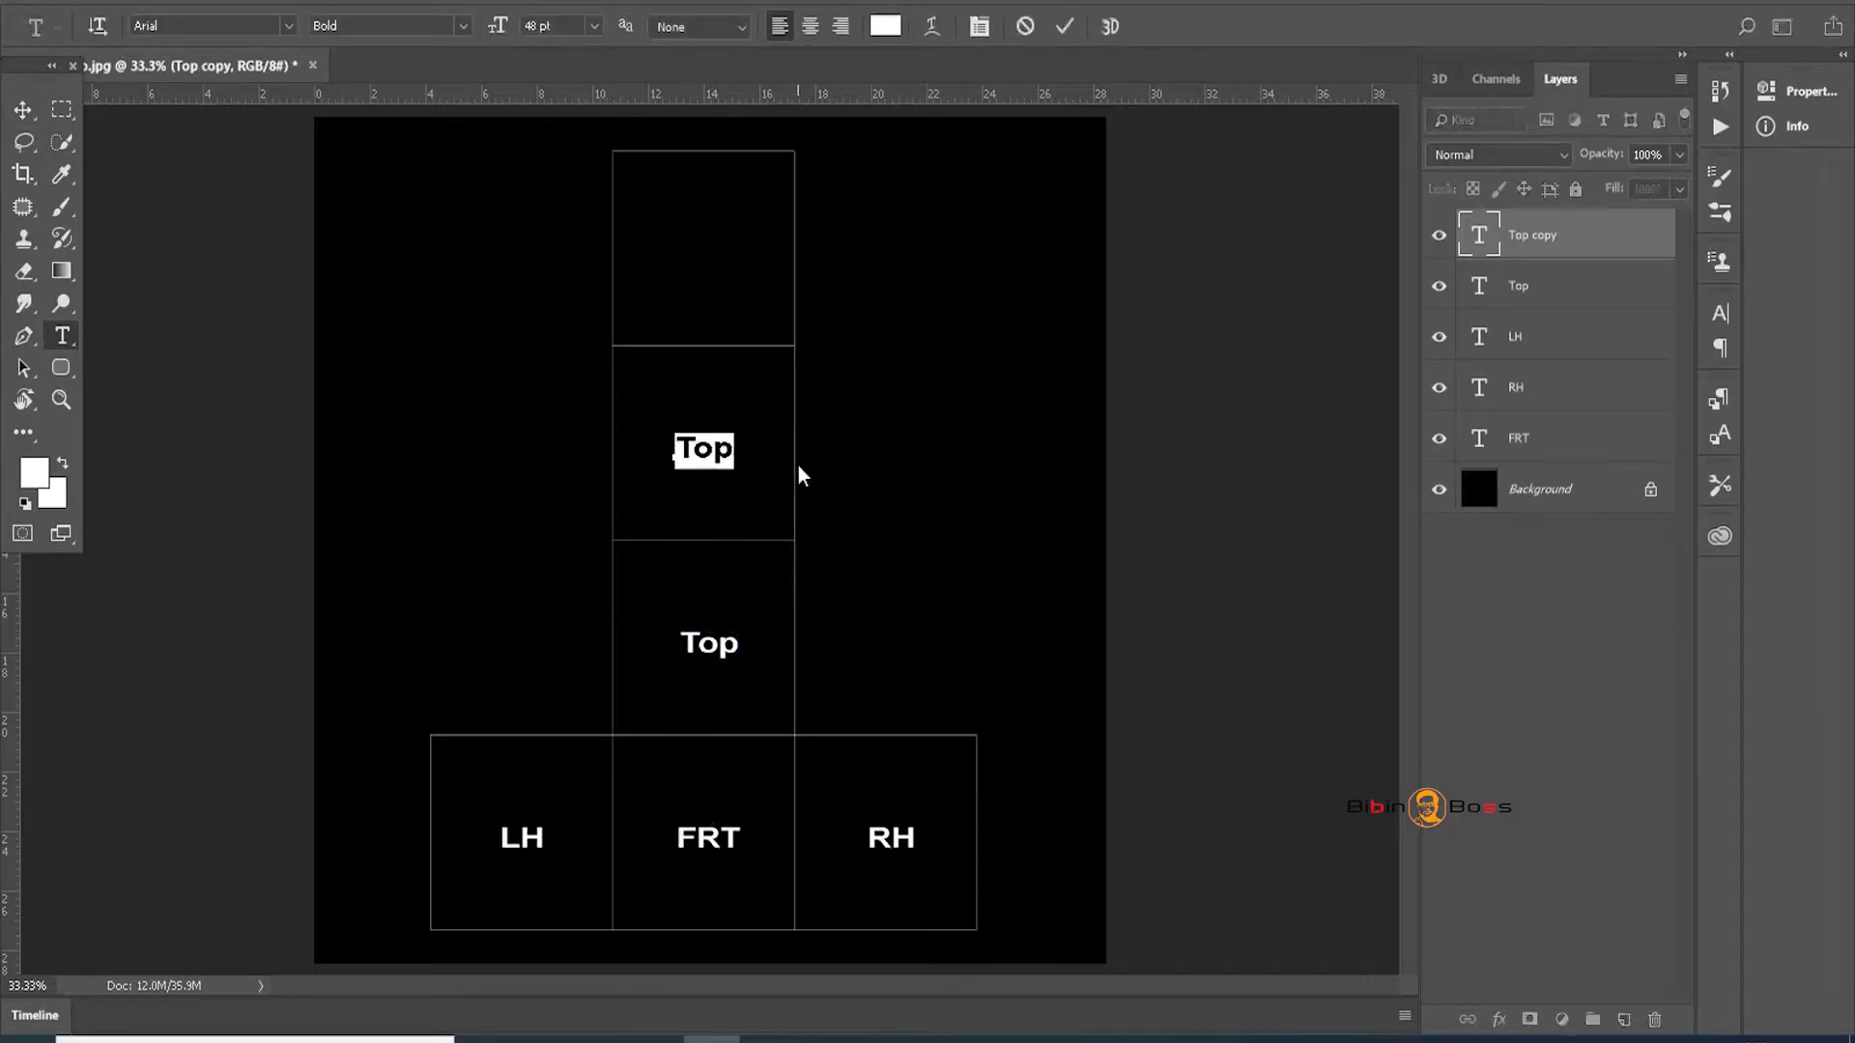
type("Back")
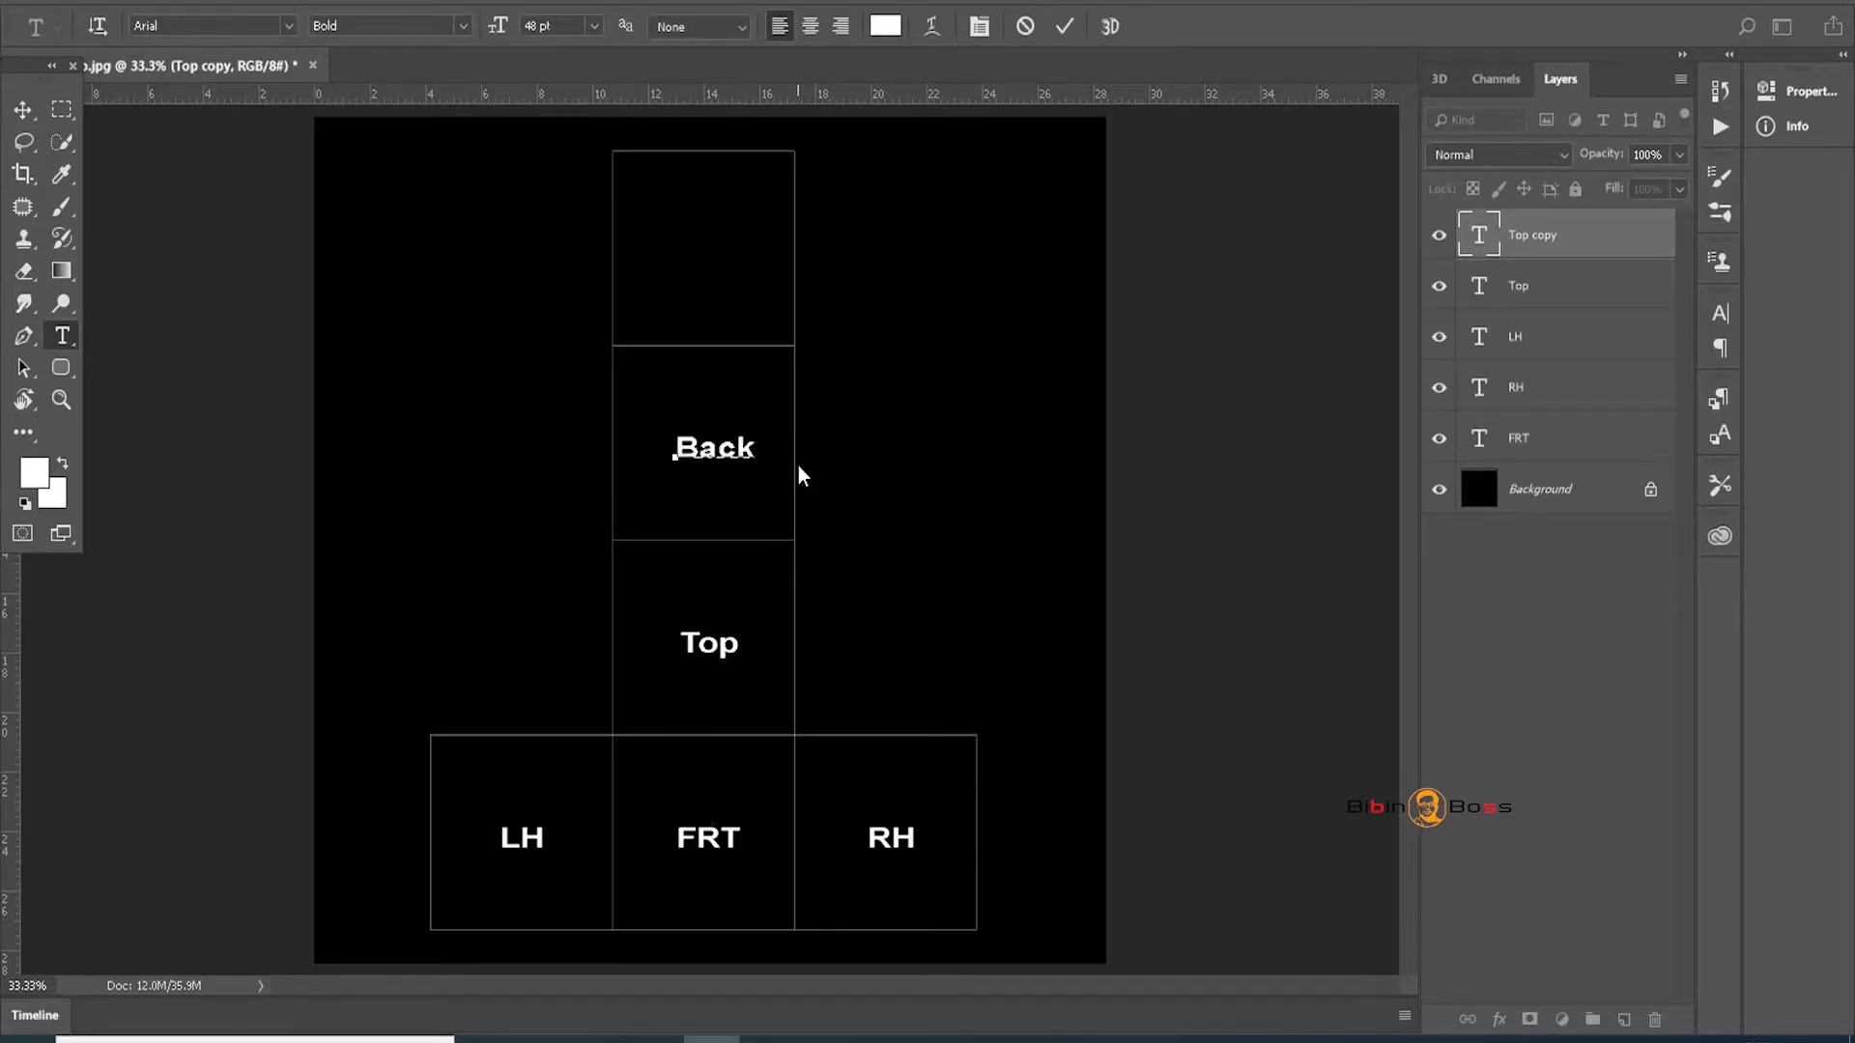
left_click(23, 109)
Copy Back into the topmost square and retype it as Btm
left_click_drag(748, 454, 724, 262, "alt")
key("t")
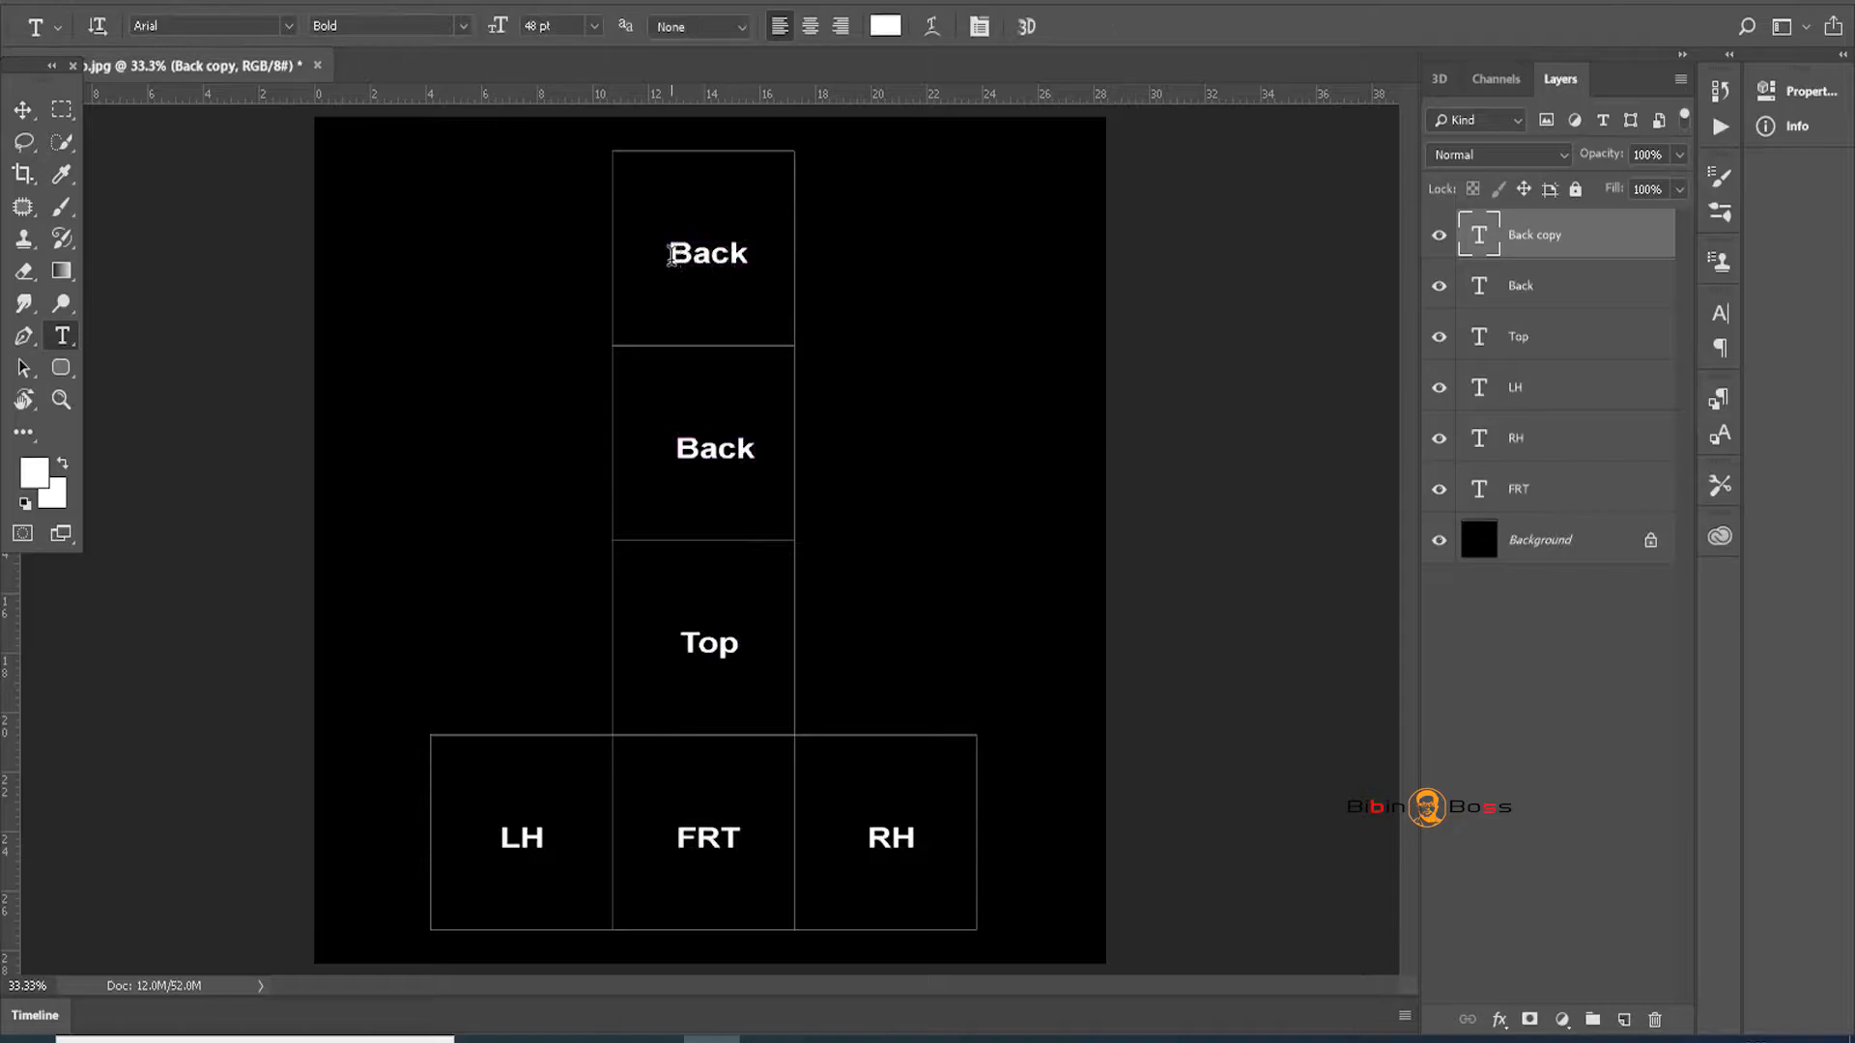
double_click(672, 255)
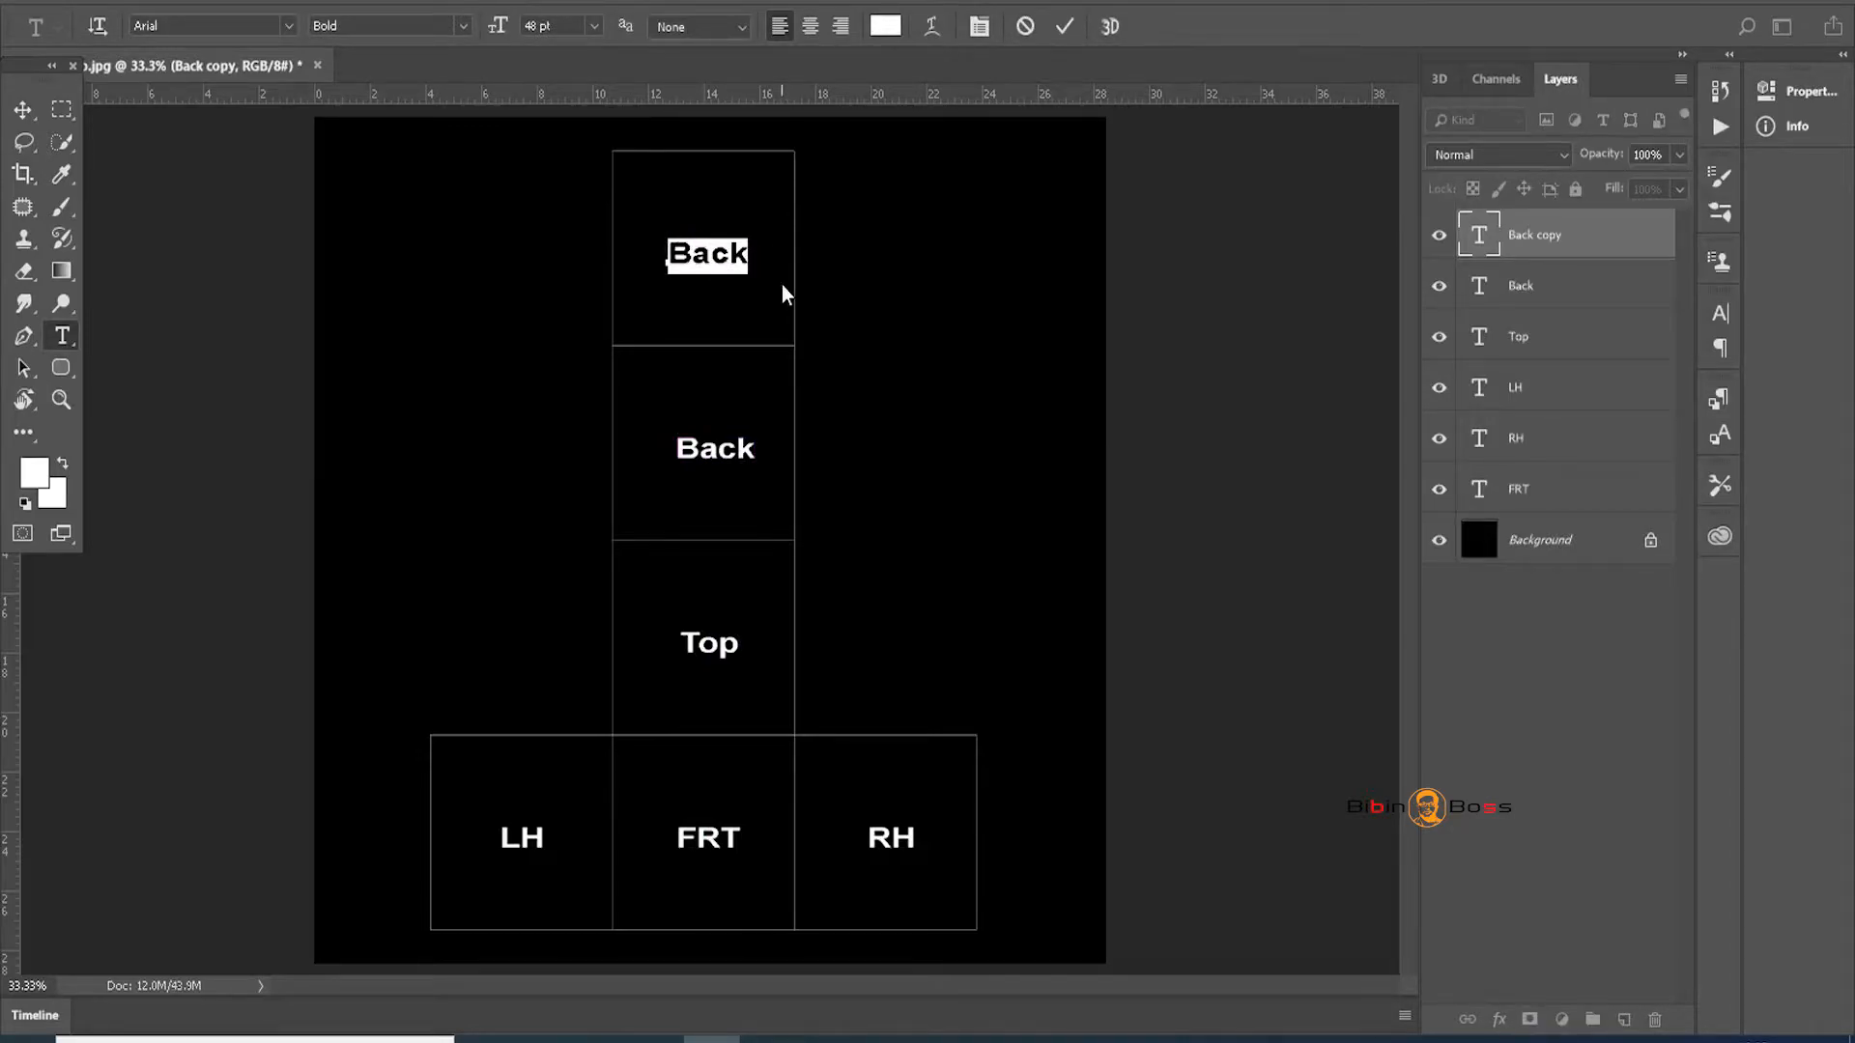
type("Btm")
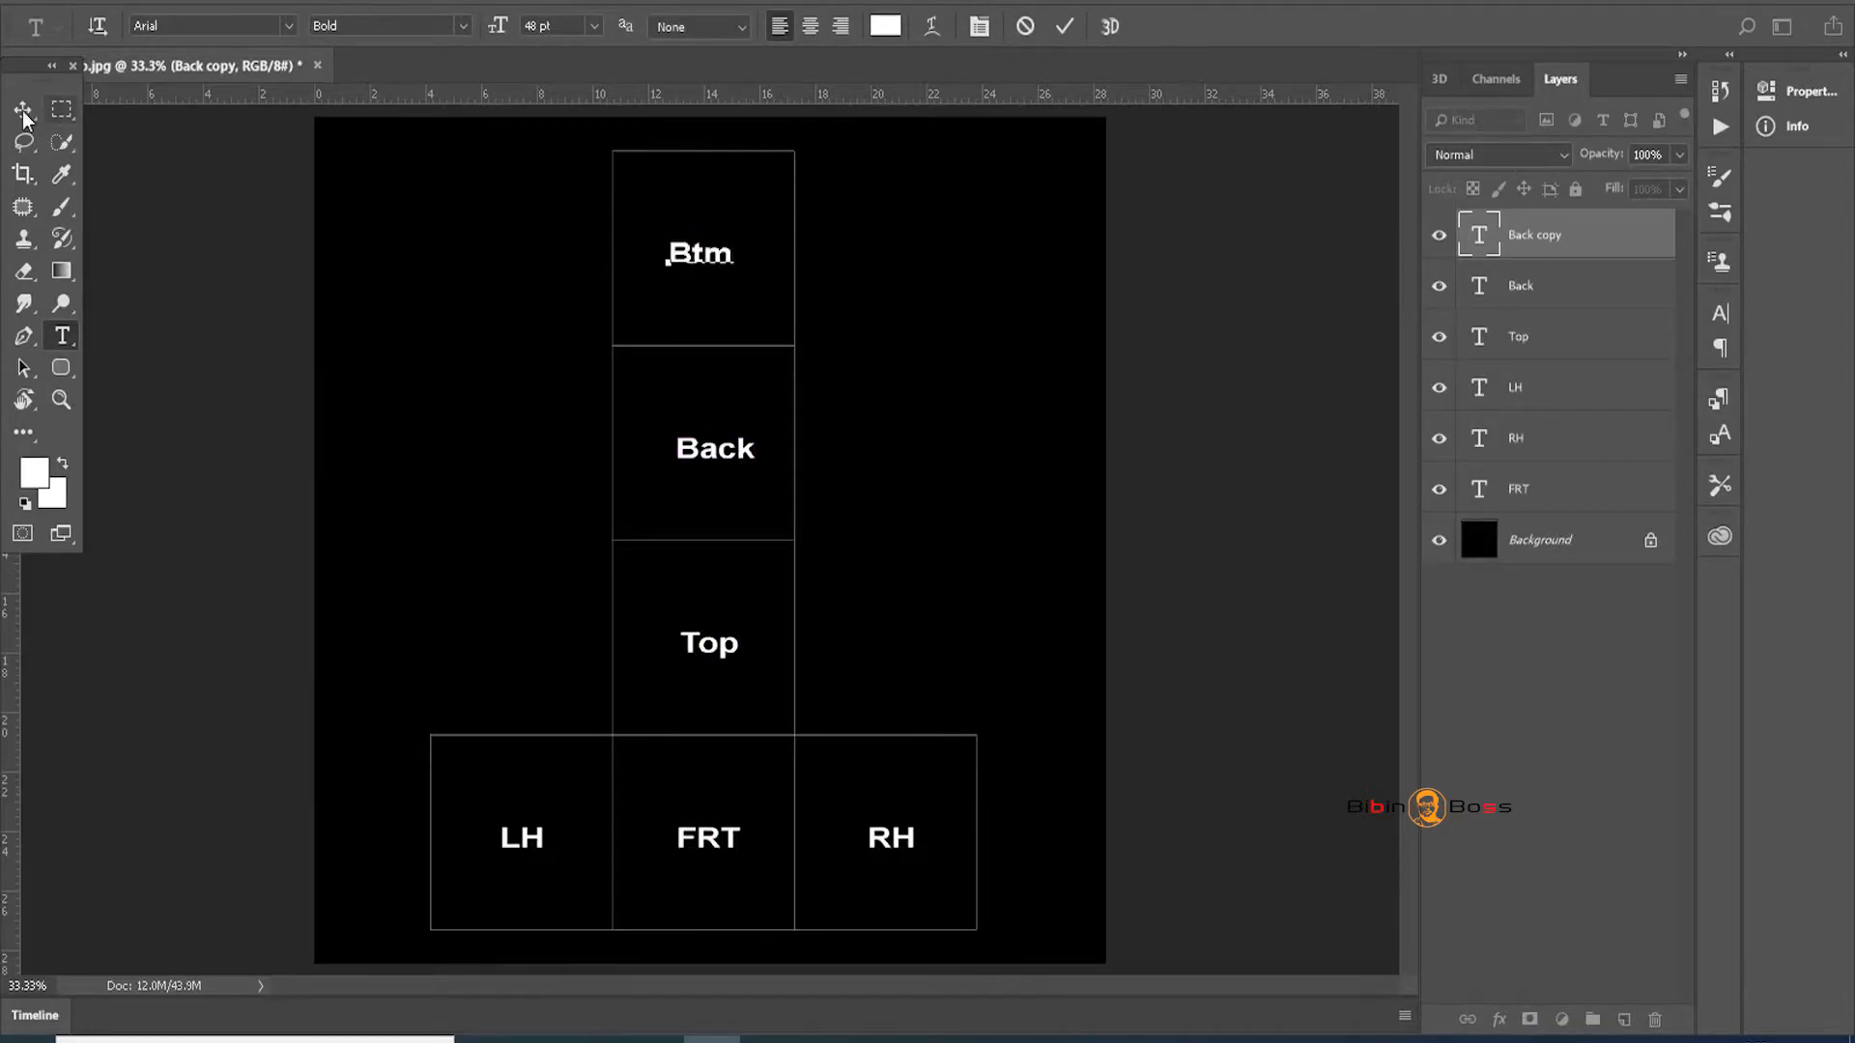
left_click(23, 112)
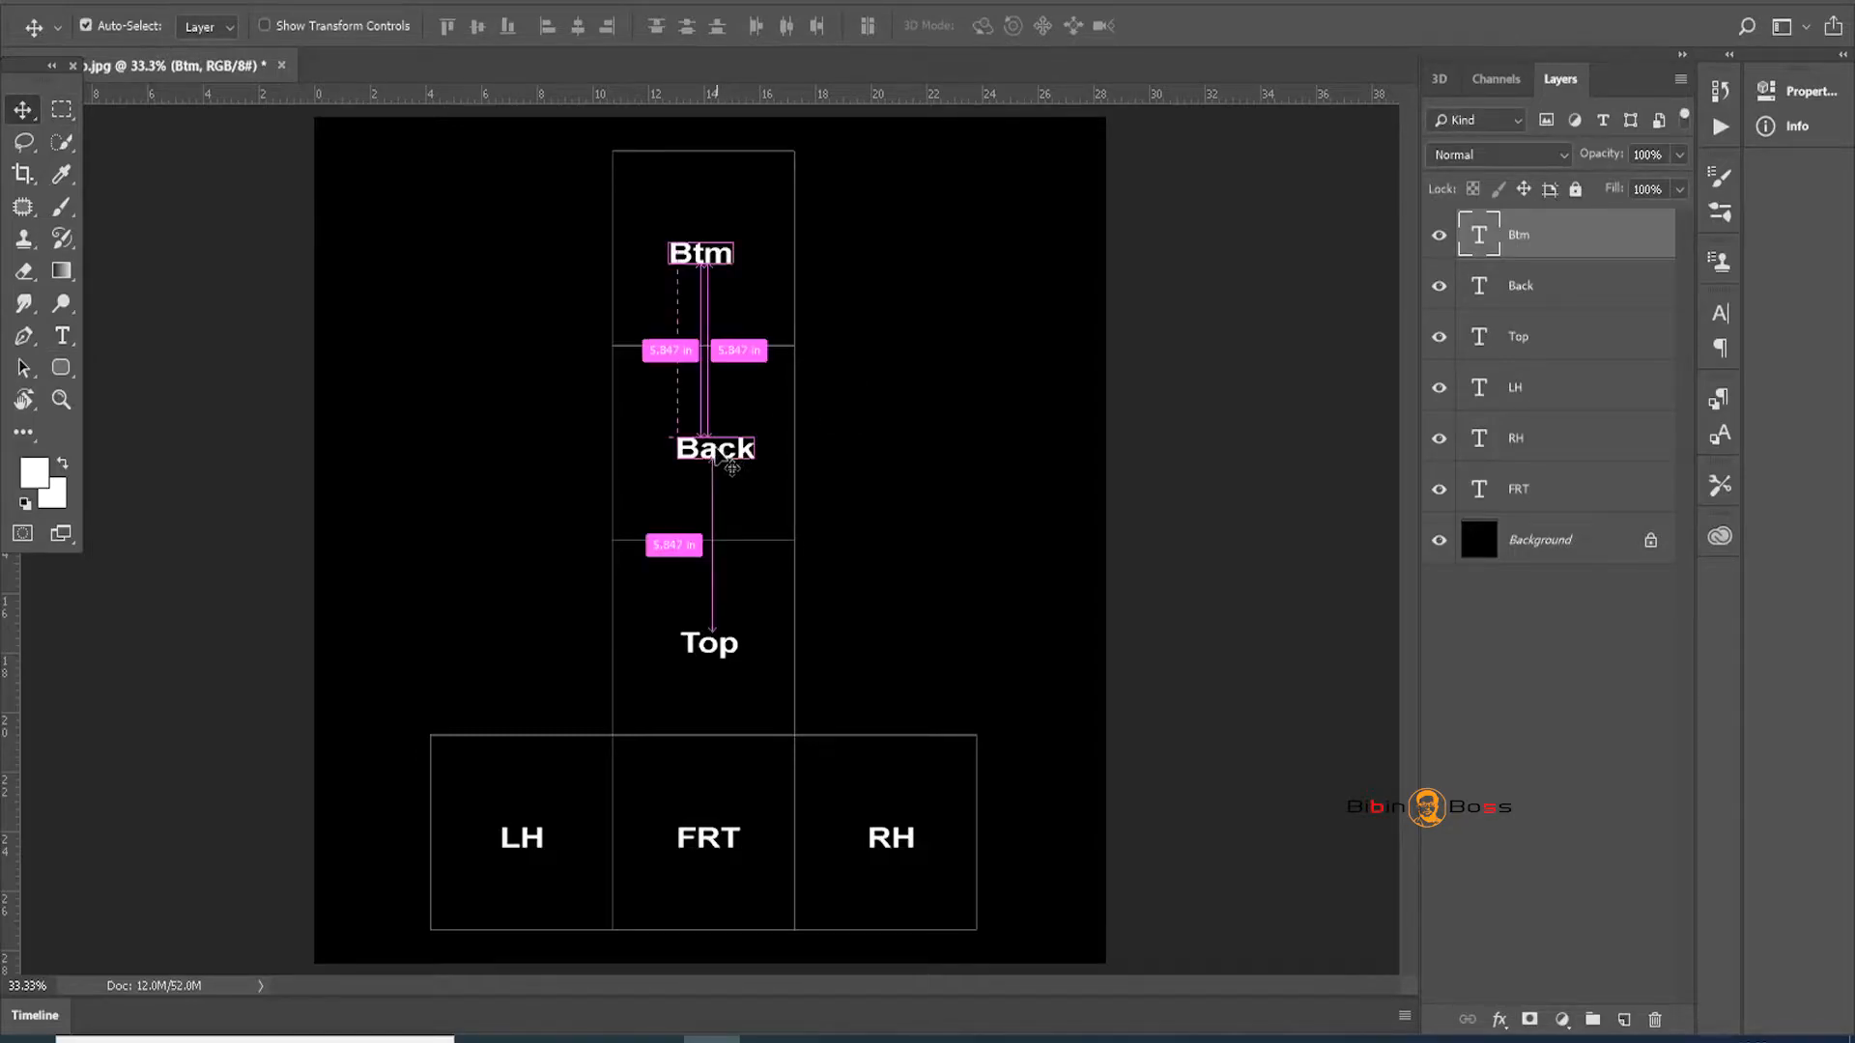
key("ctrl+t")
key("Return")
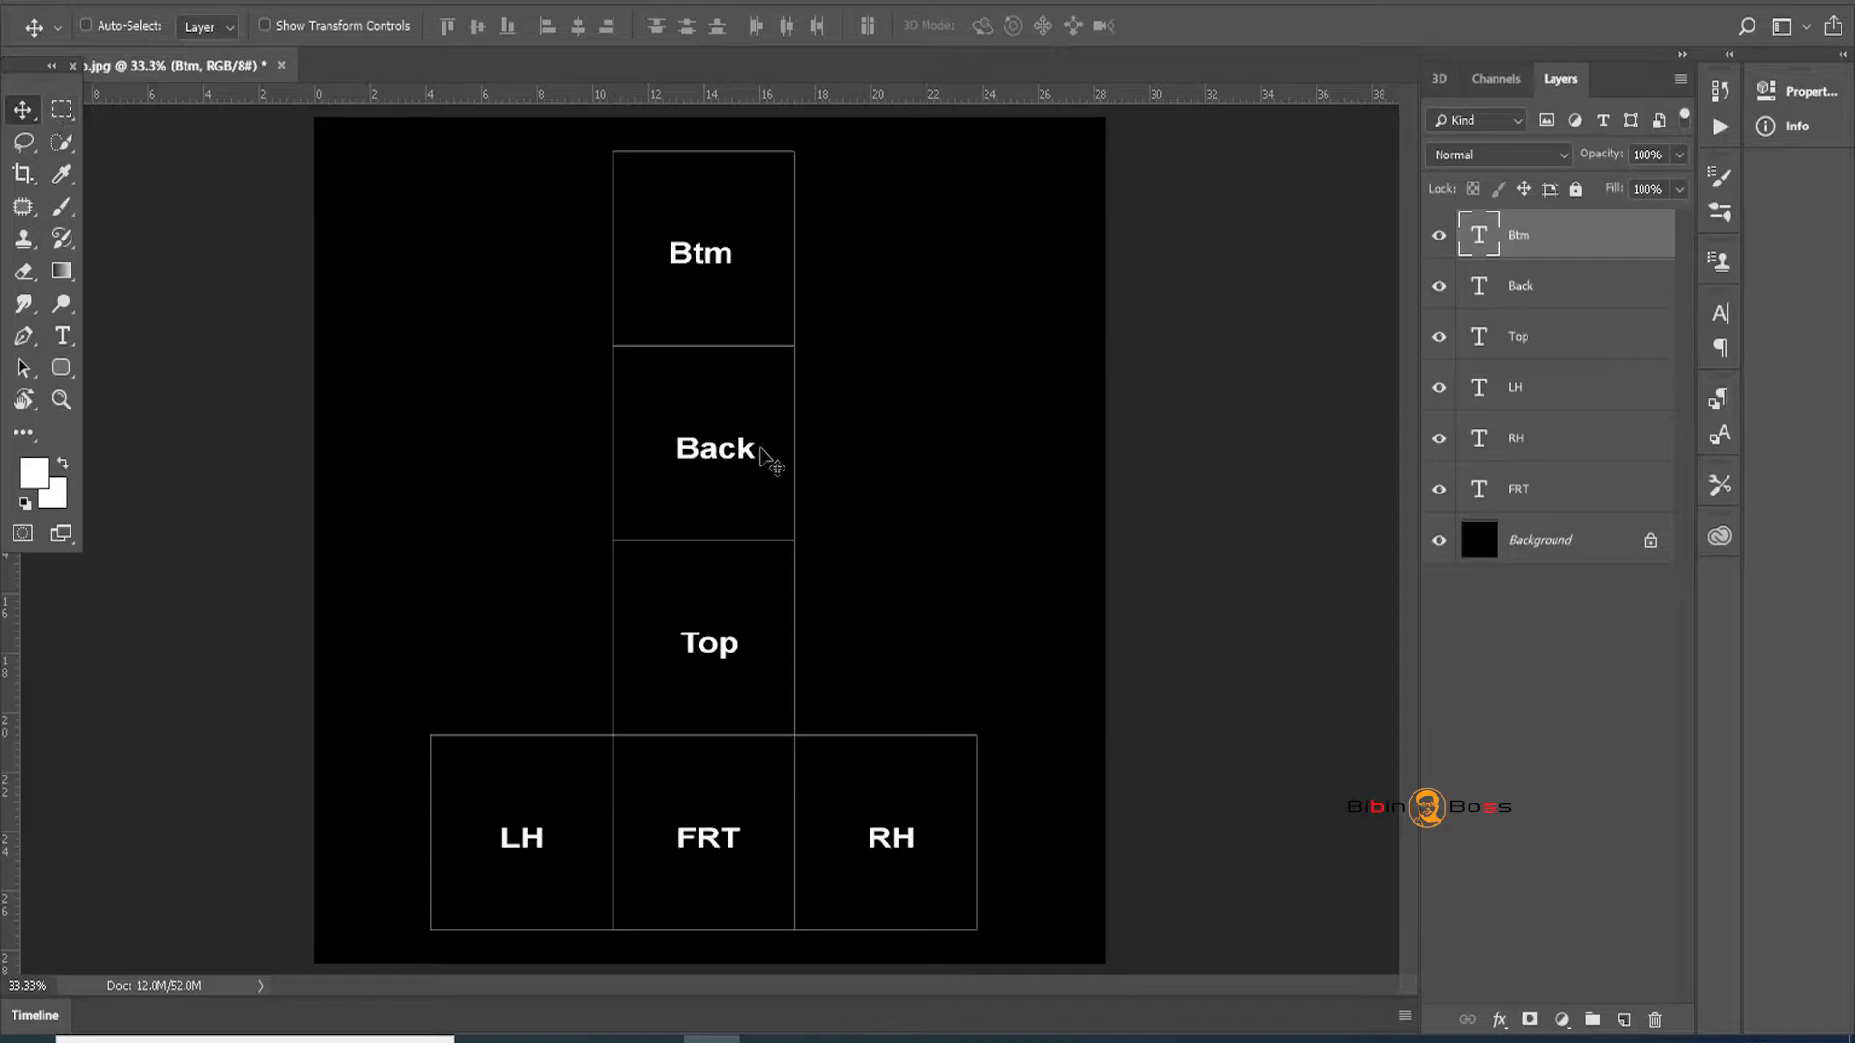
Flip the Back label vertically and horizontally so it reads upside down, and apply it
right_click(743, 461)
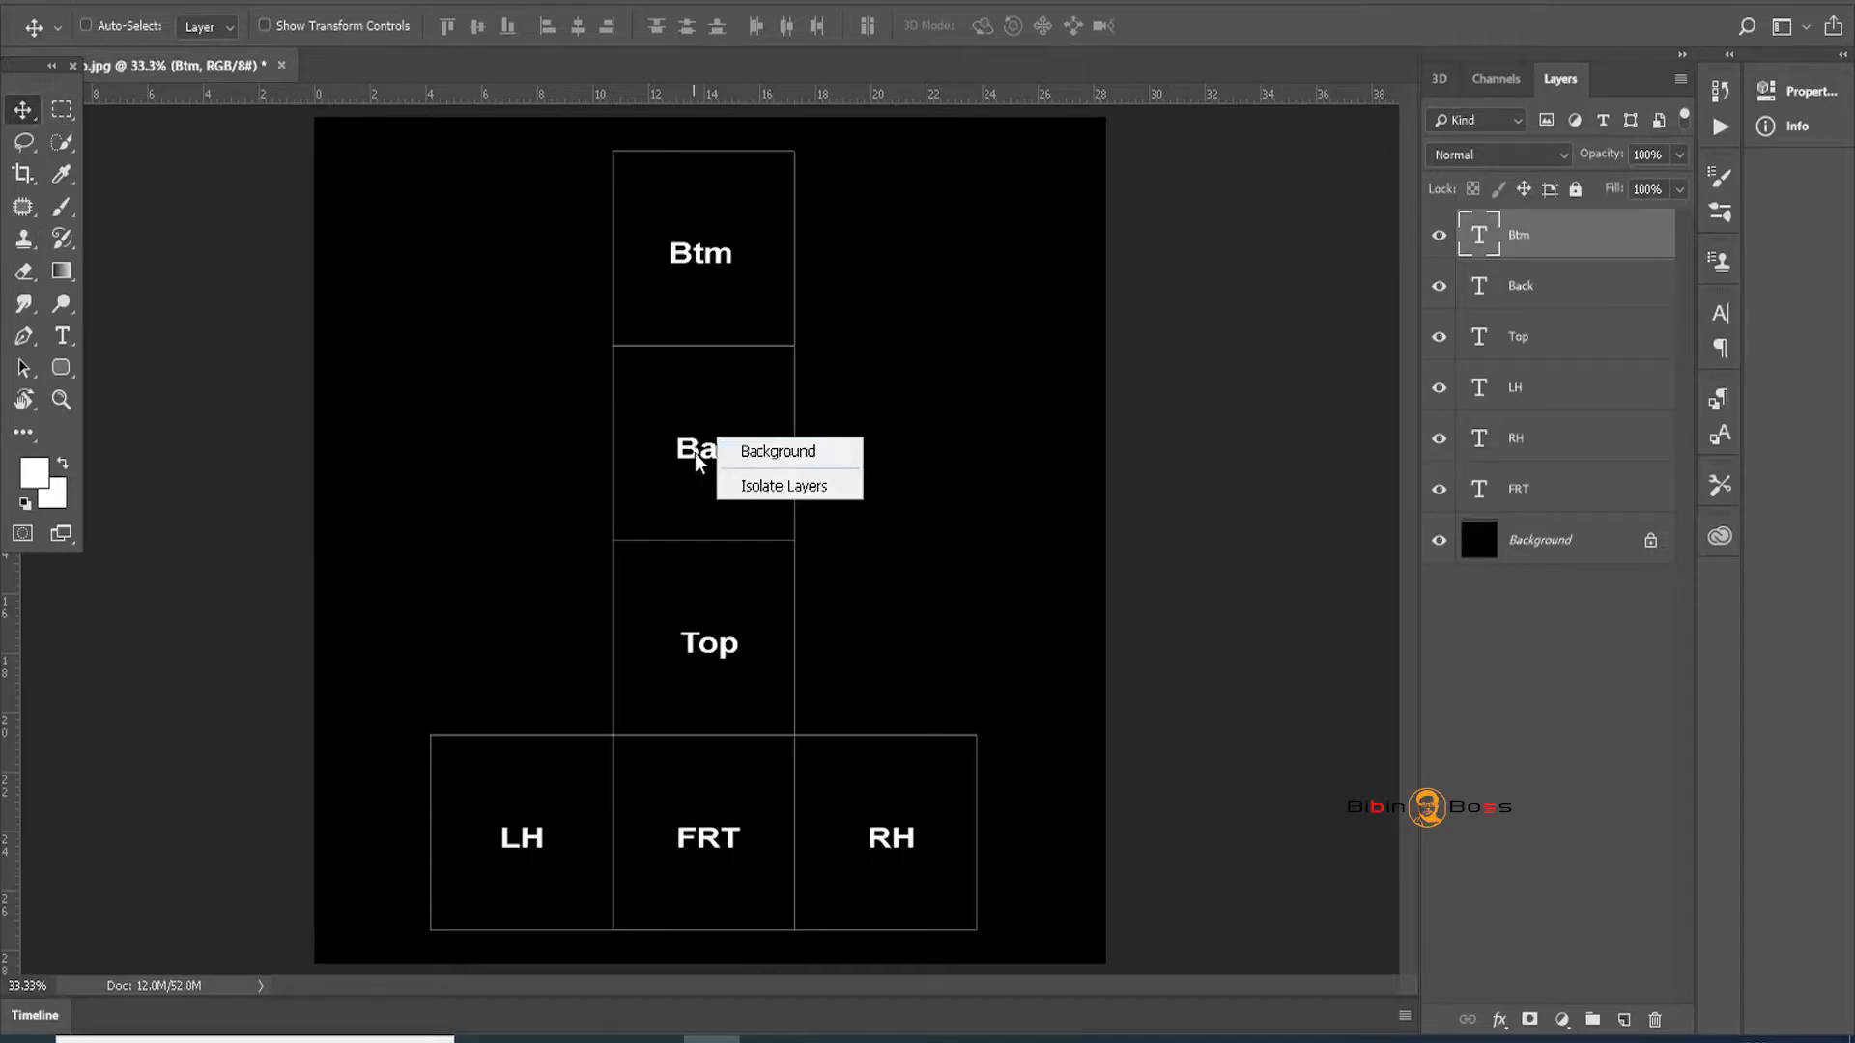
left_click(746, 468)
key("ctrl+t")
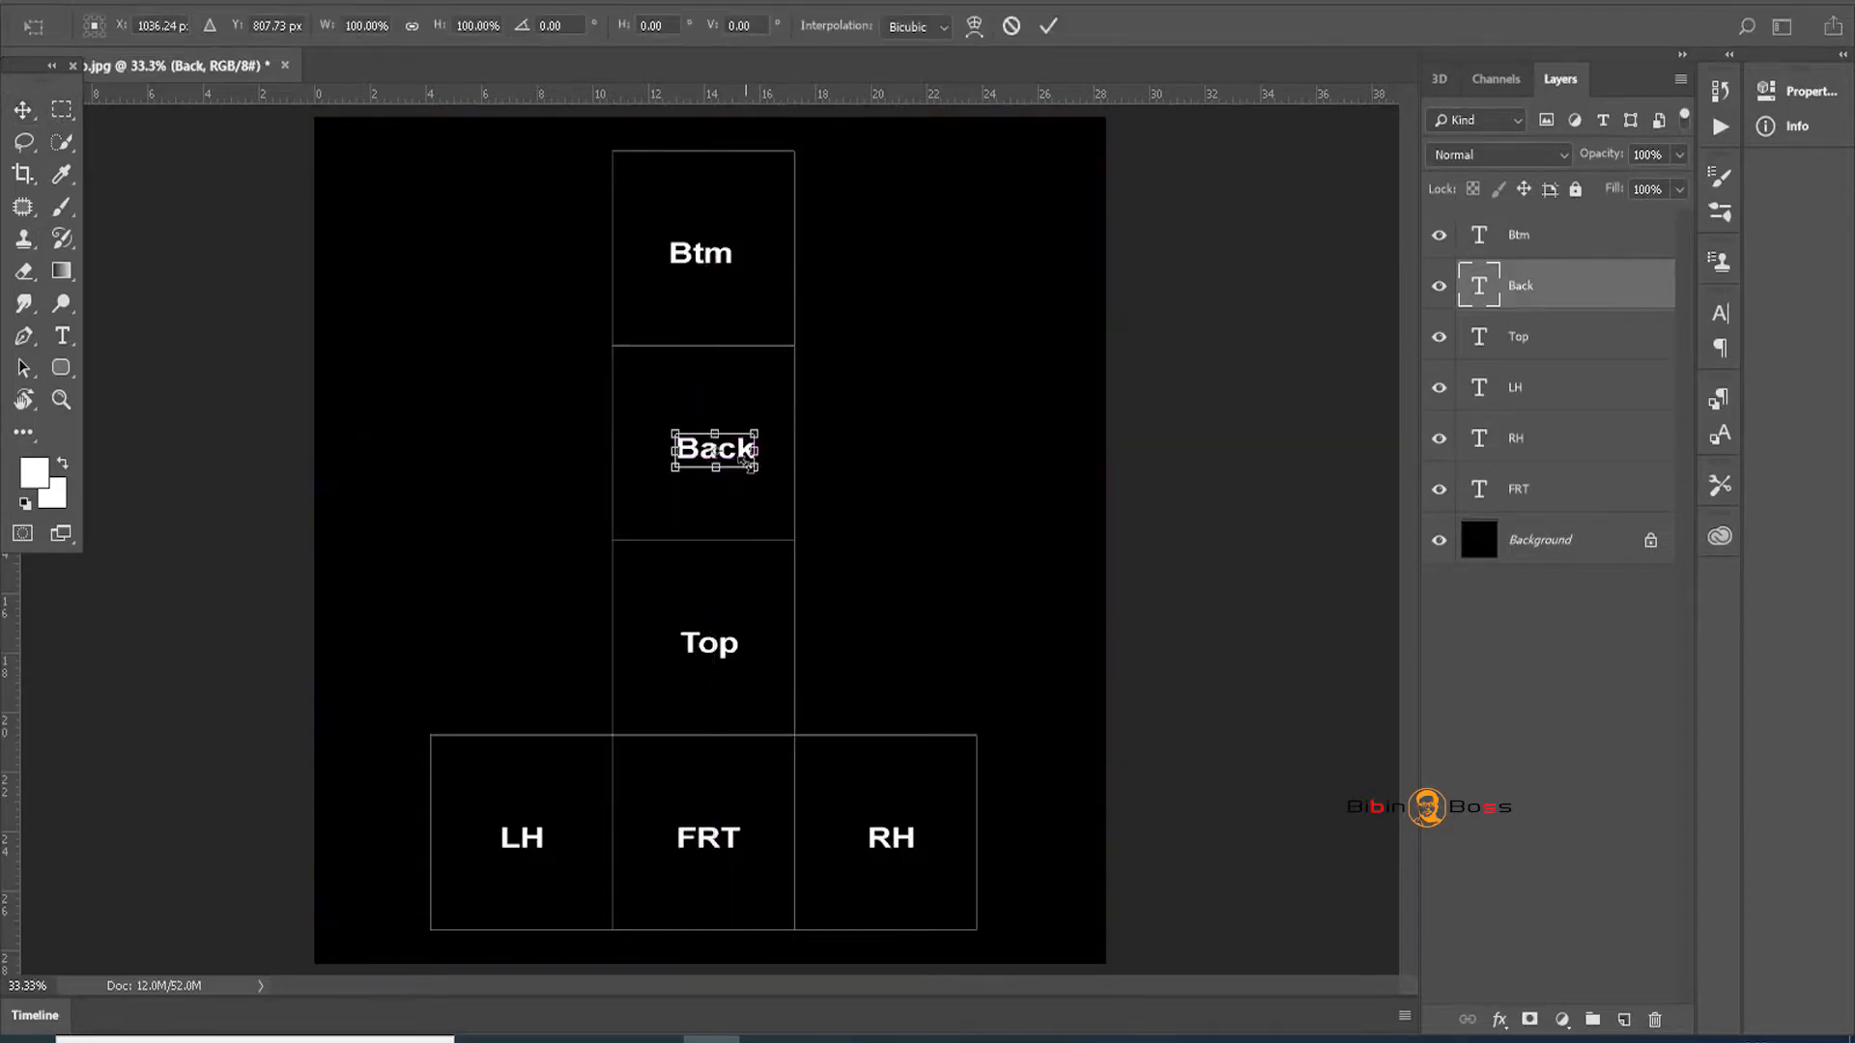
right_click(736, 467)
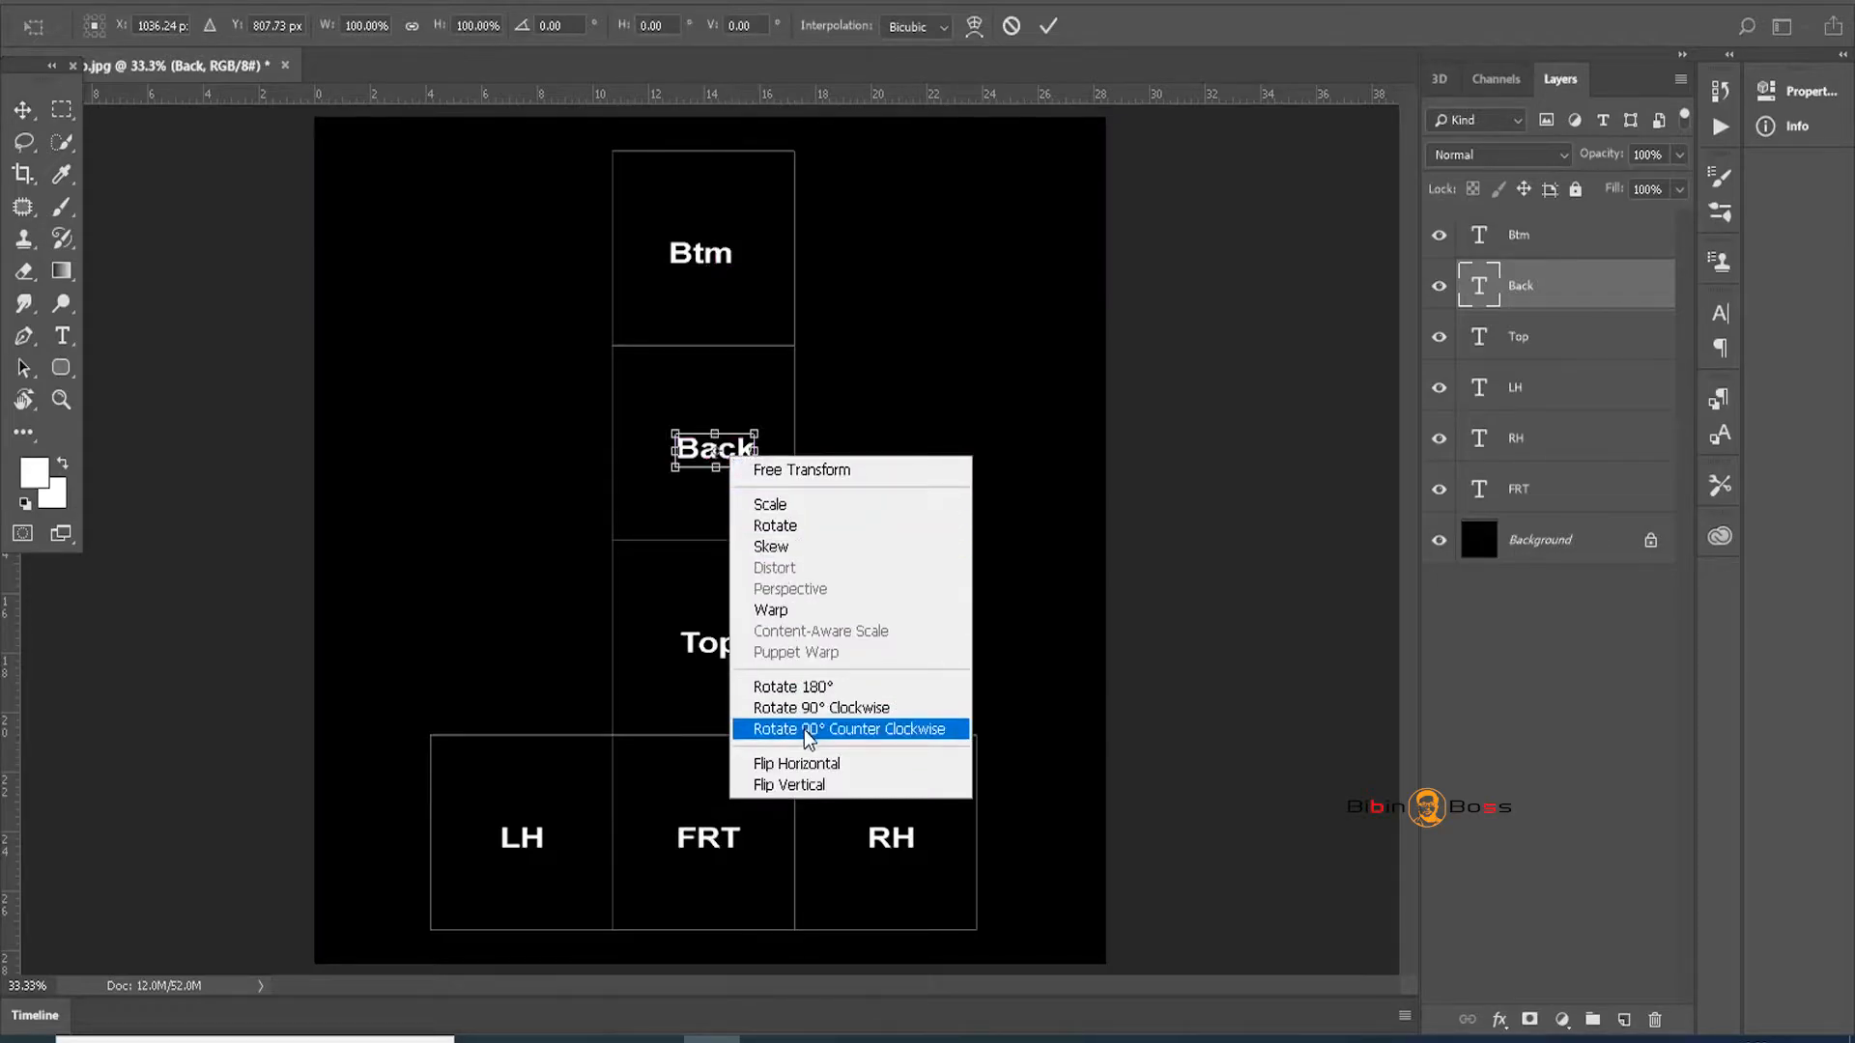
left_click(806, 784)
right_click(730, 460)
left_click(784, 761)
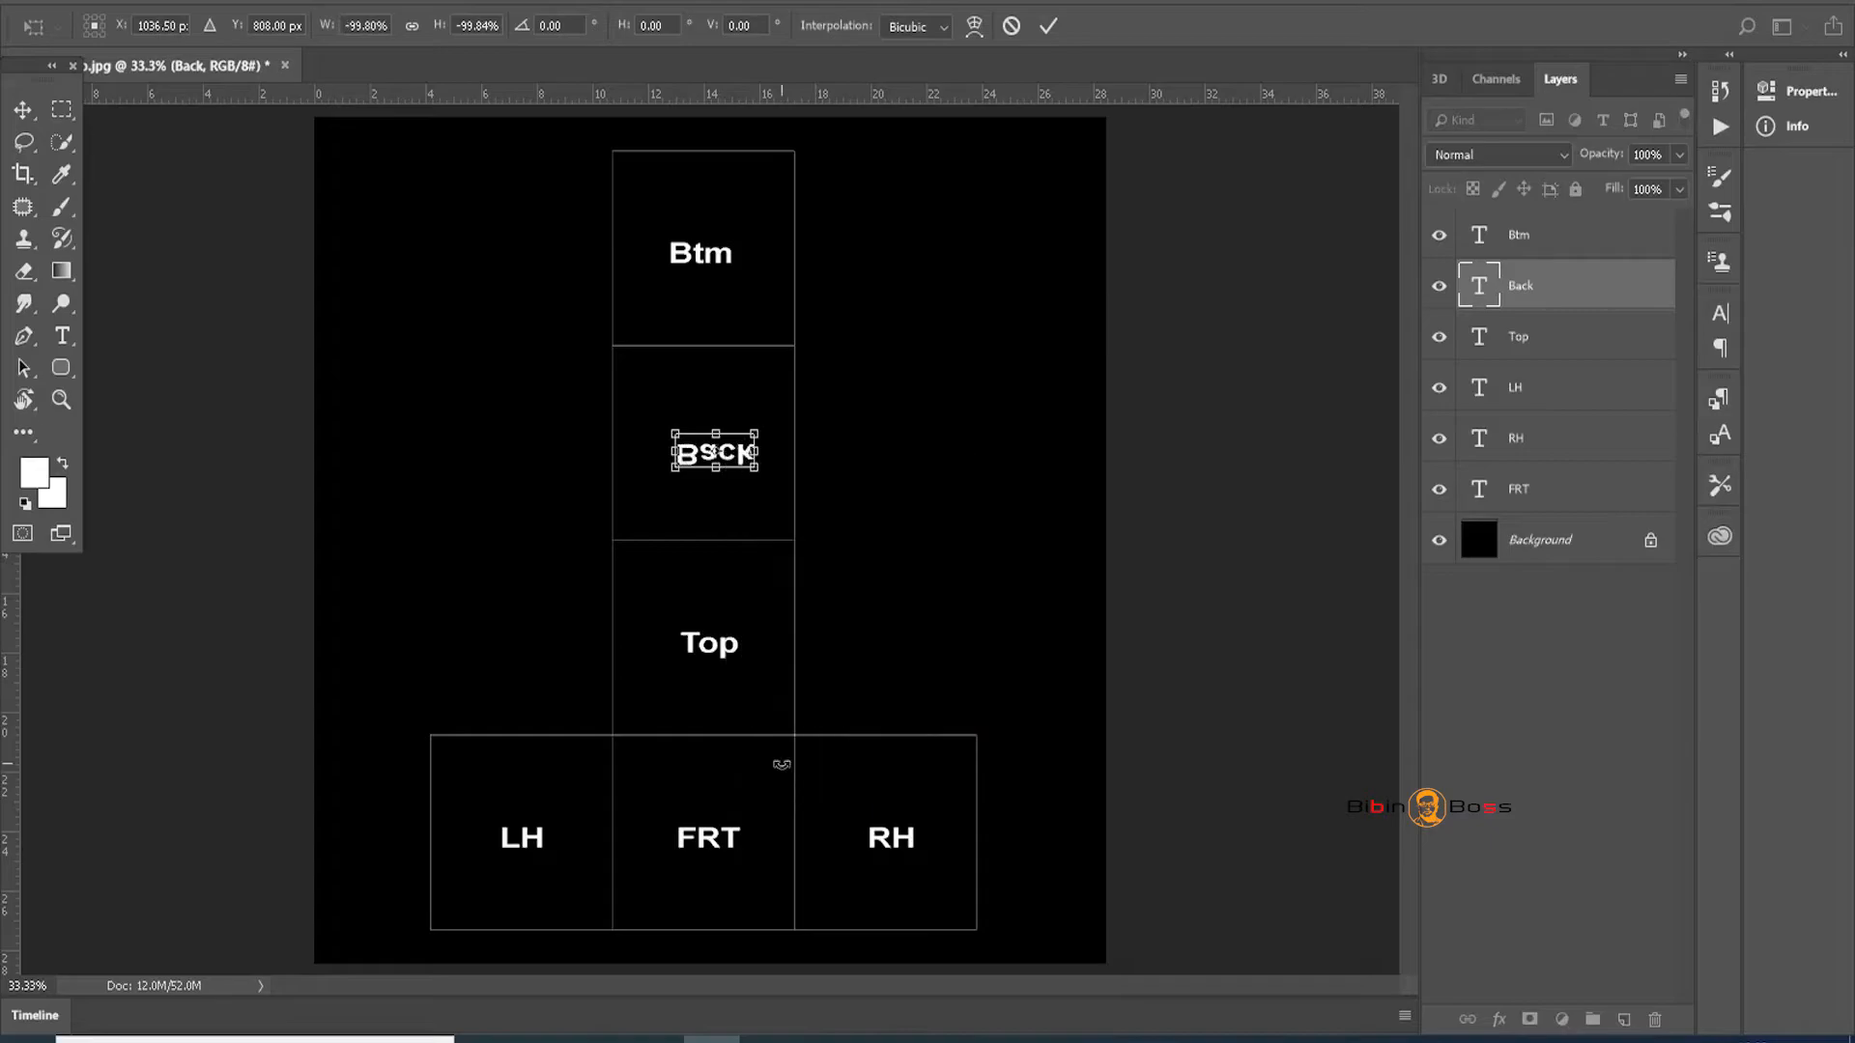
left_click(23, 109)
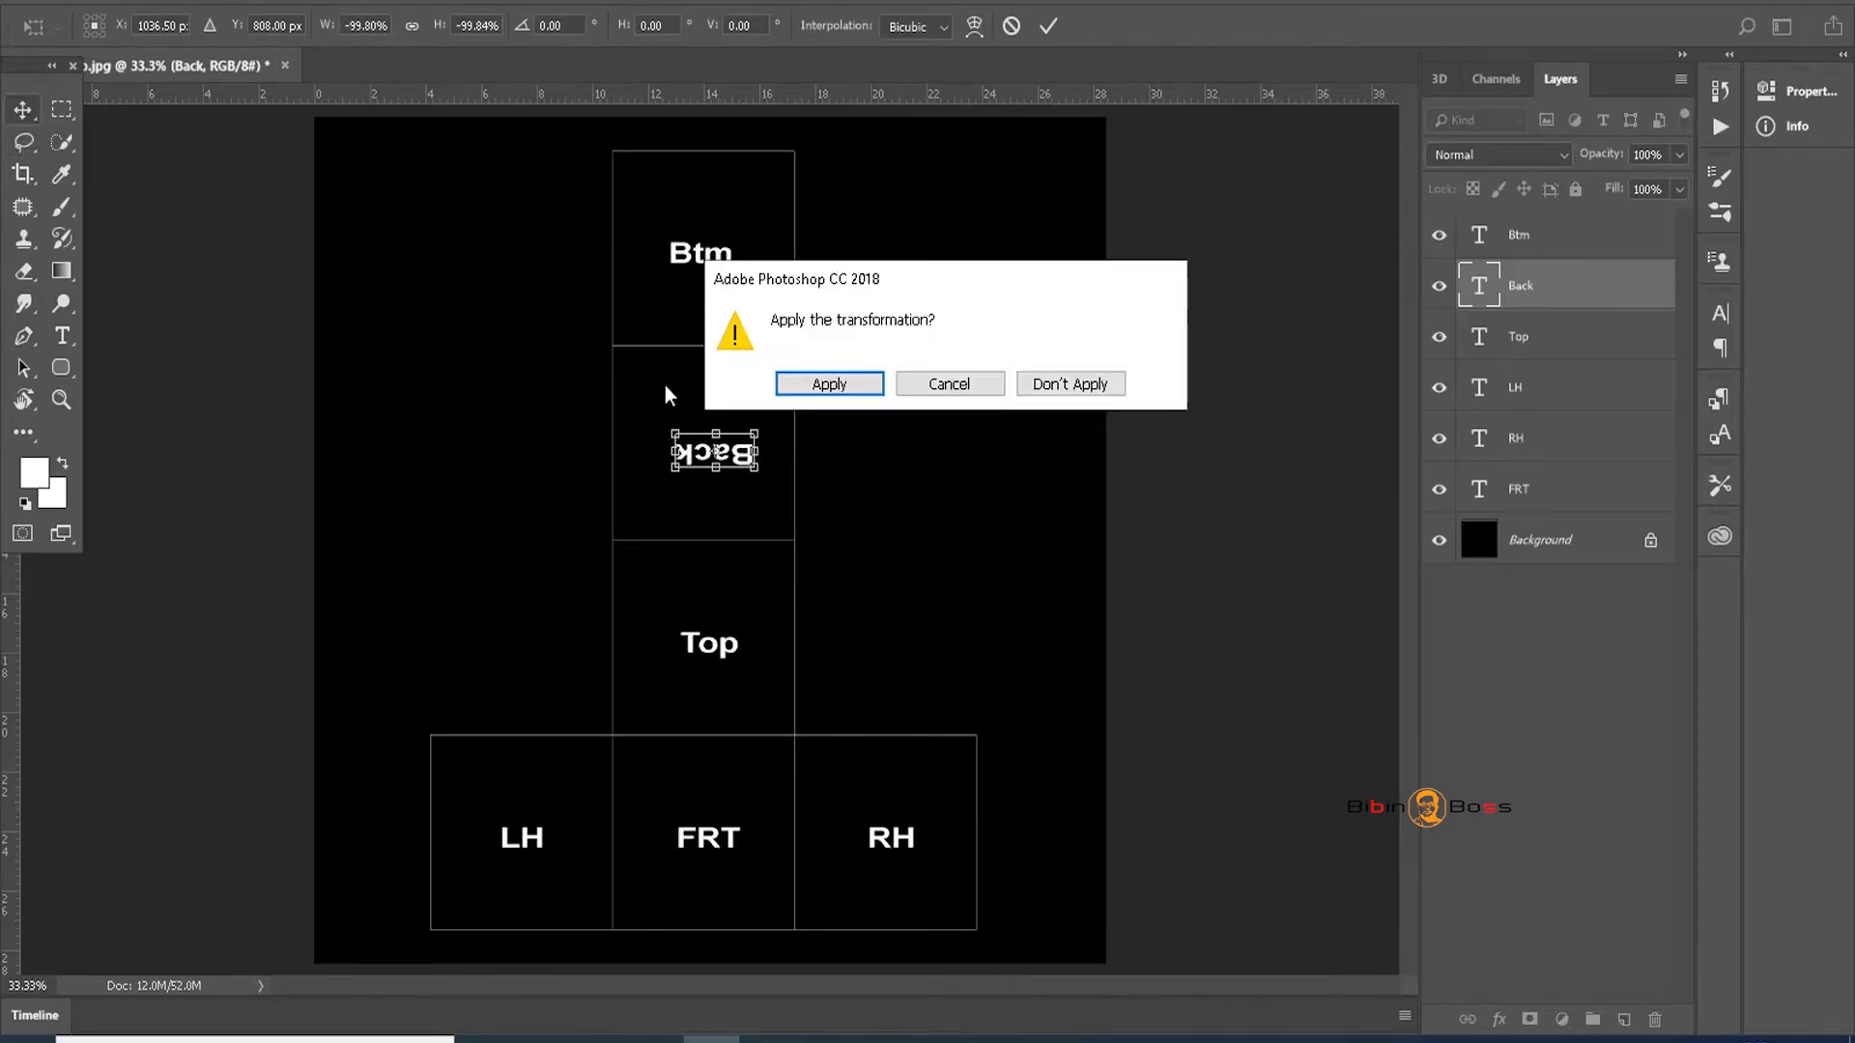
left_click(836, 383)
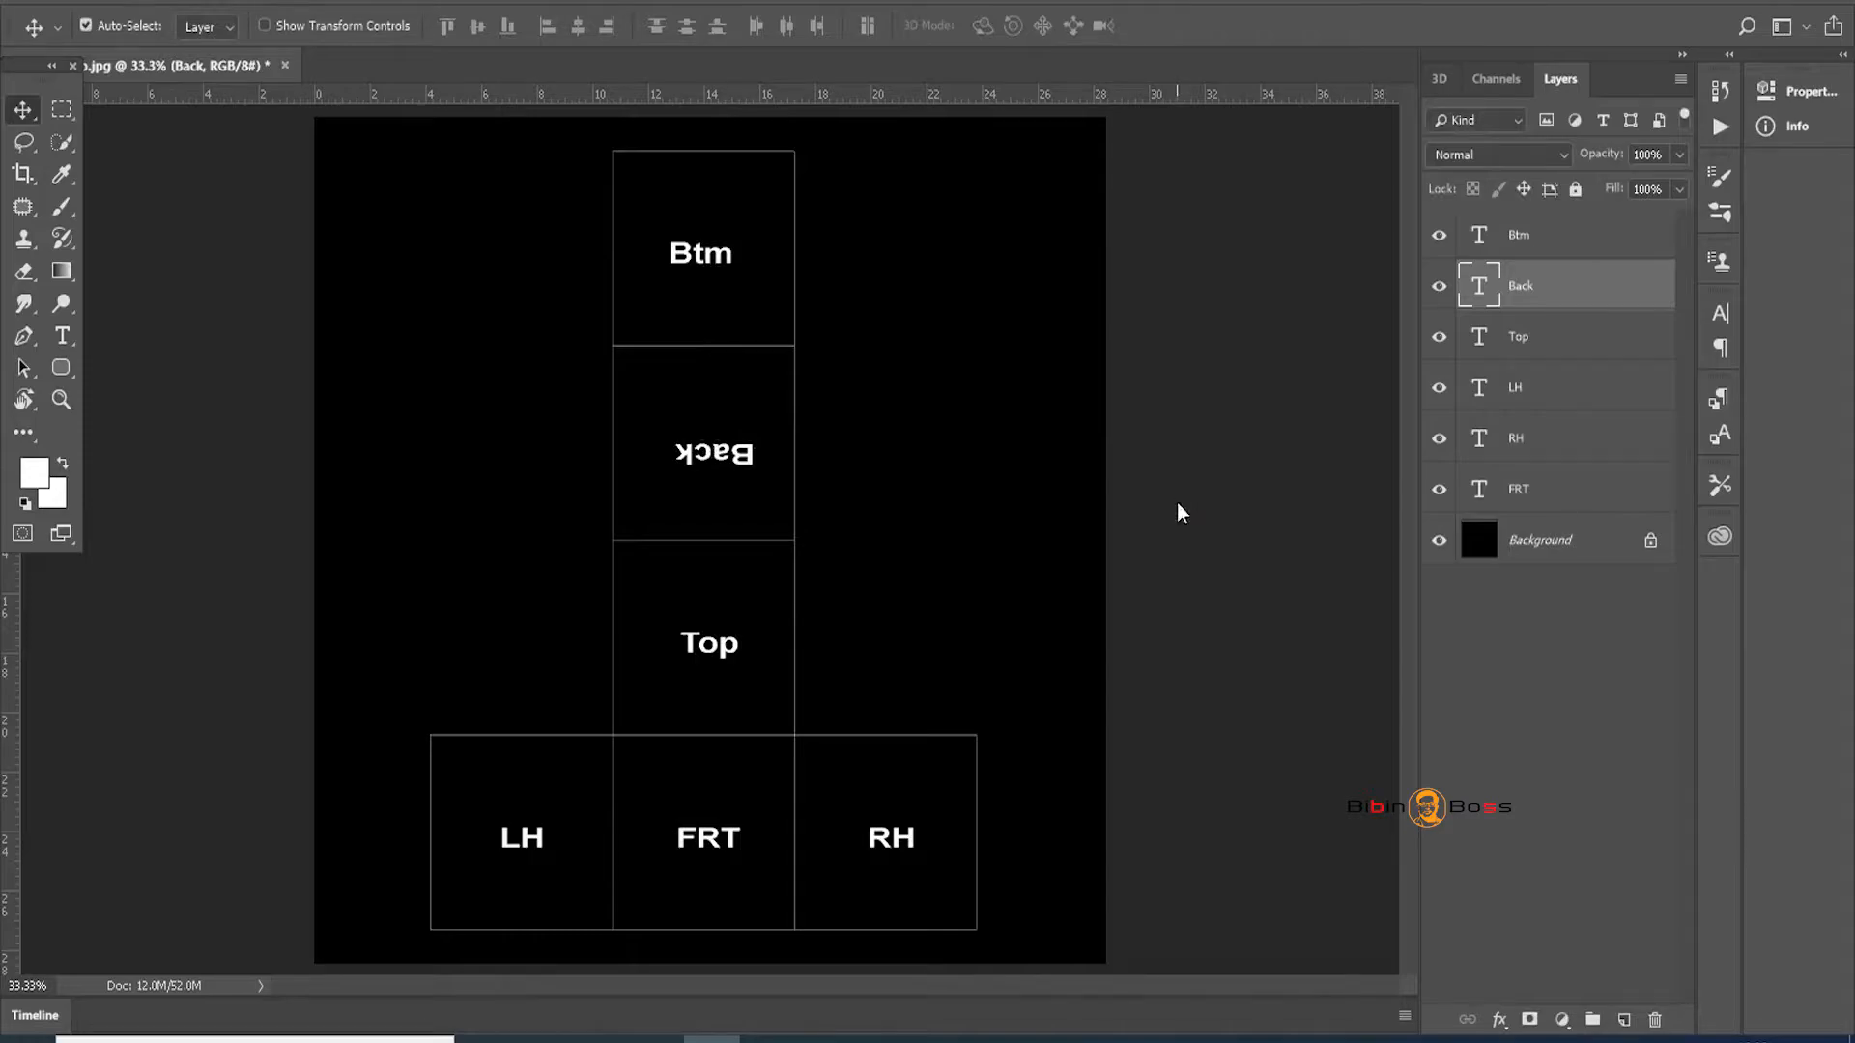
Save the document as box_unwrap.psd with the default Photoshop format options
key("ctrl+shift+s")
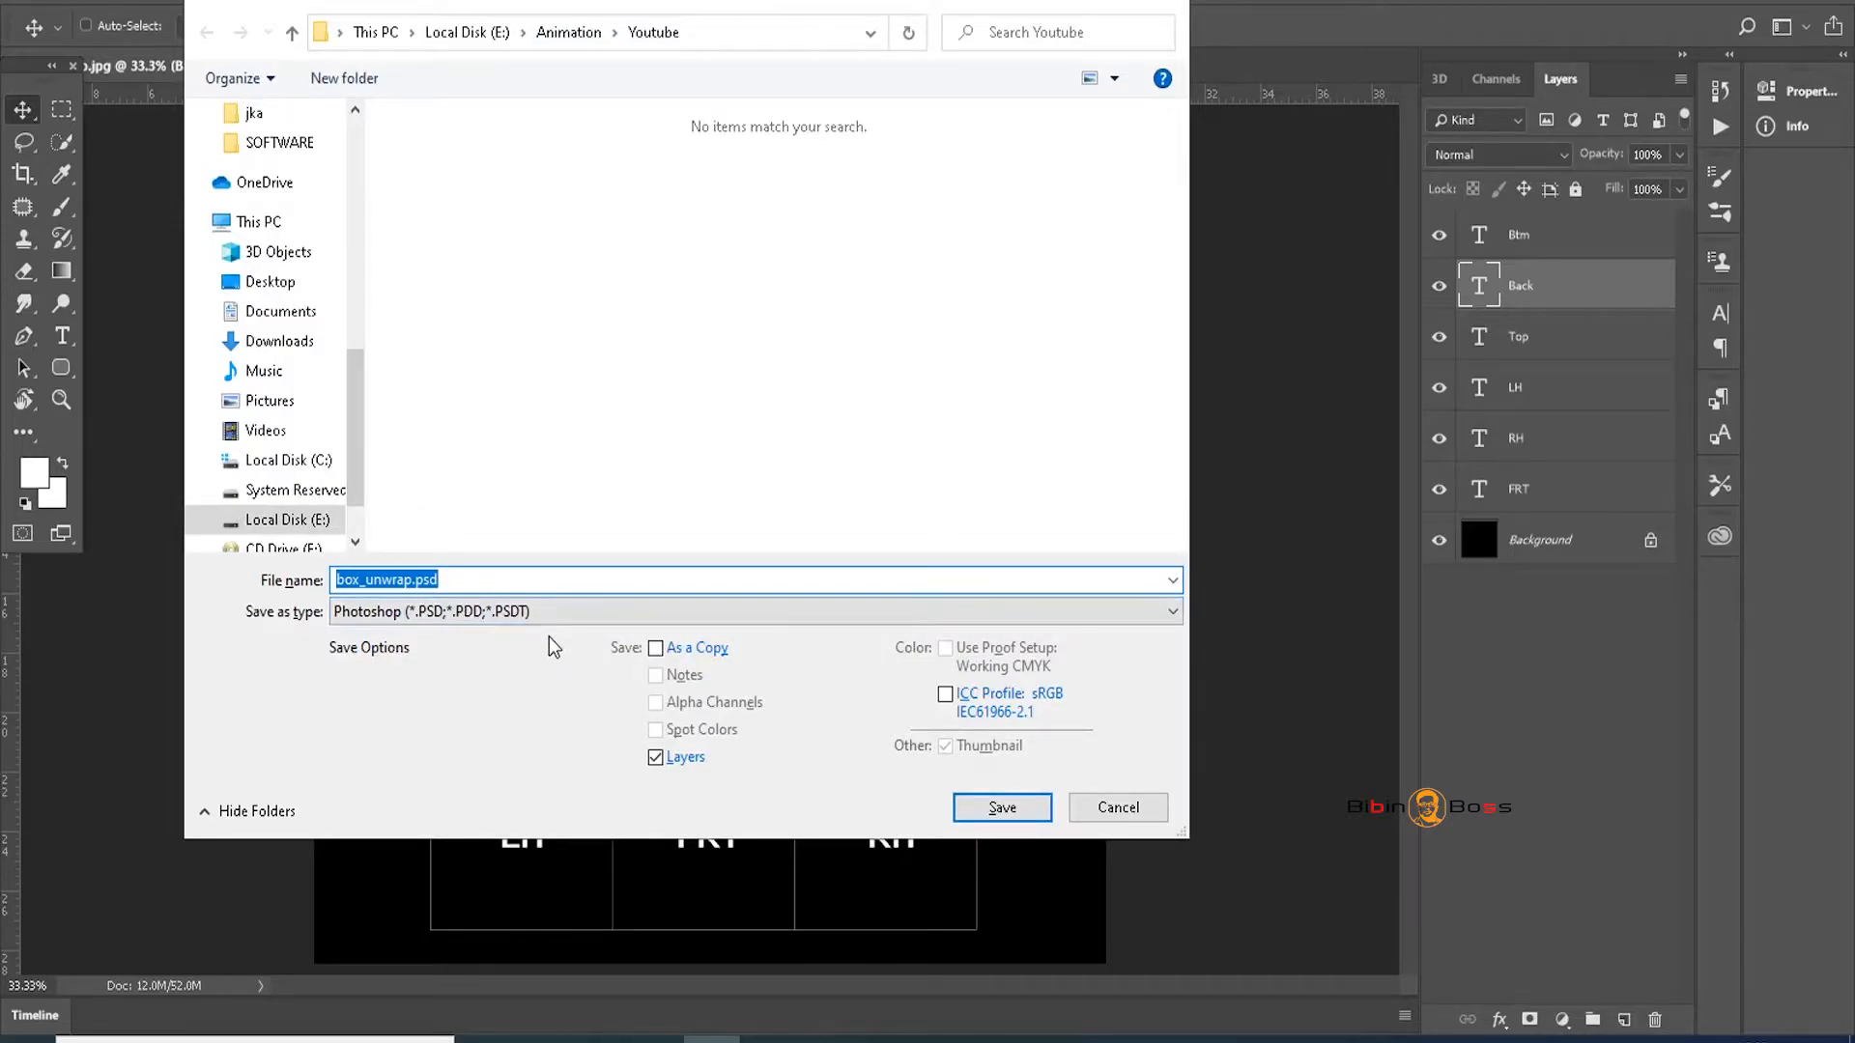
left_click(1003, 812)
left_click(1060, 211)
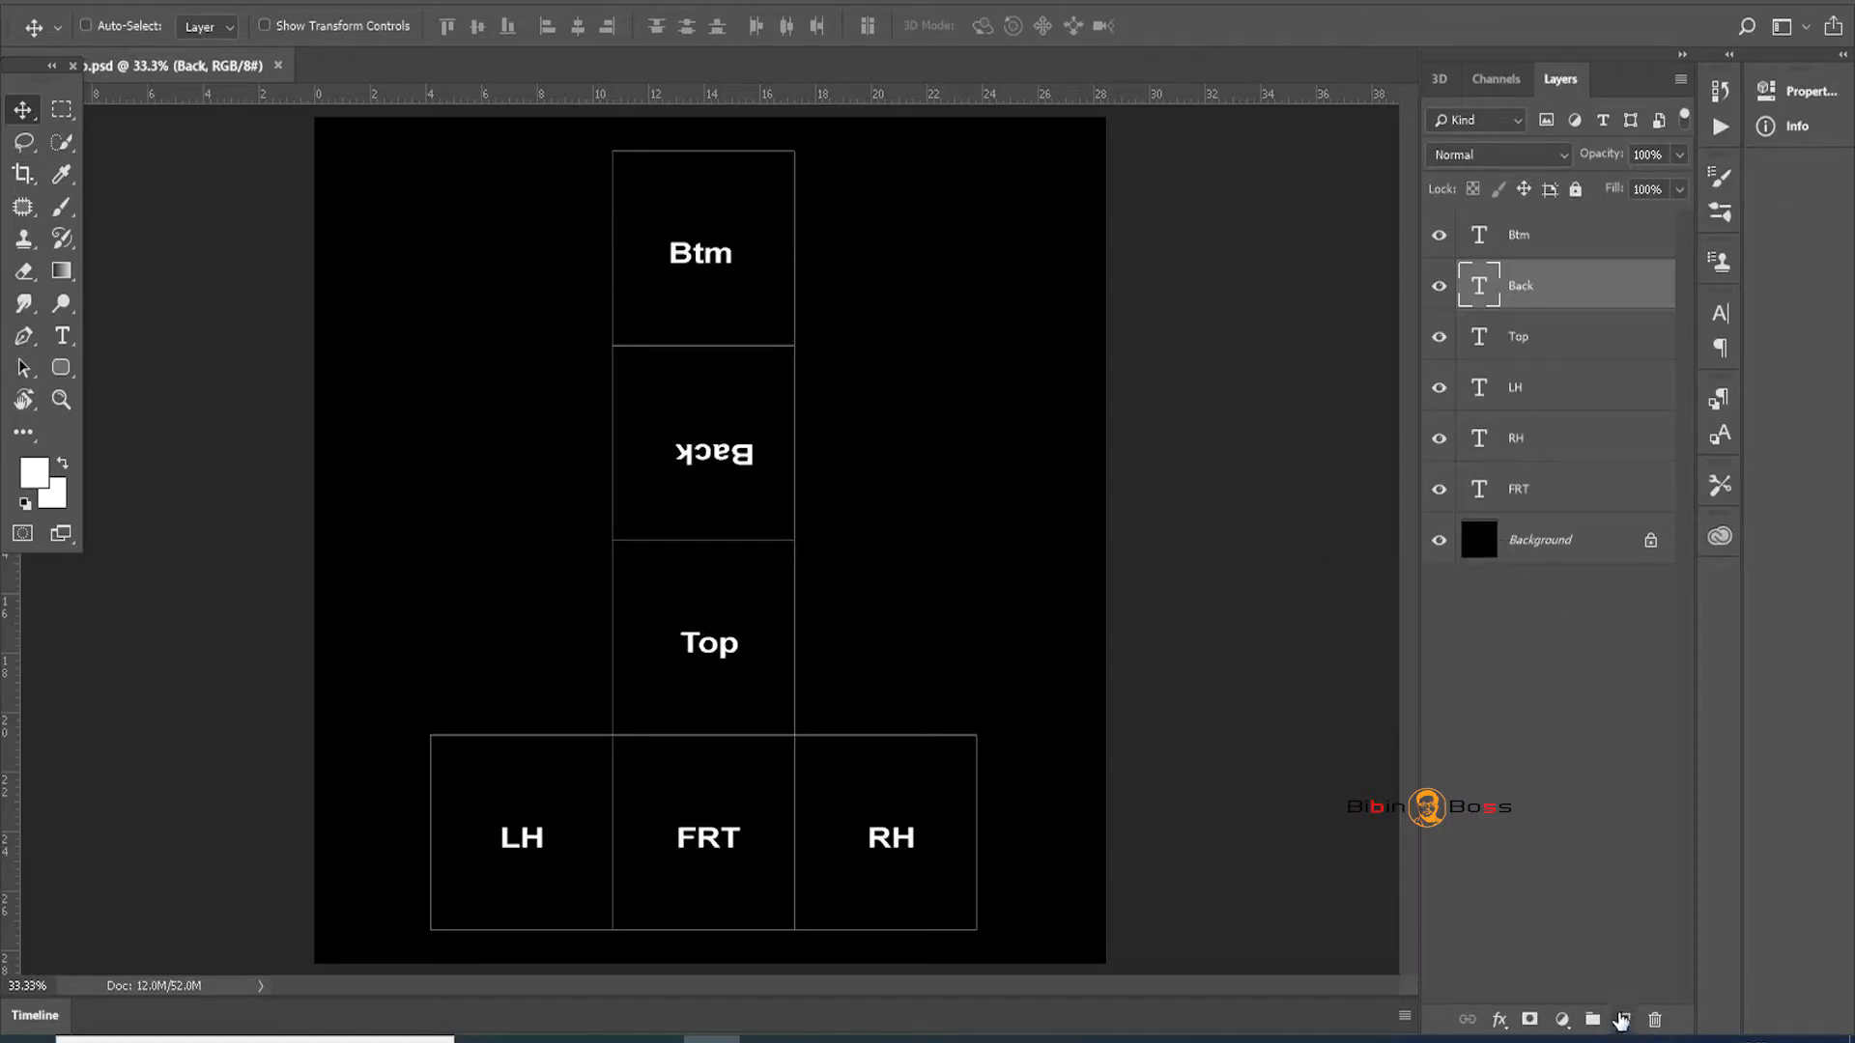
Add Layer 1 lower in the stack, fill it with a pink-red colour, and hide it
left_click(1620, 1019)
left_click_drag(1532, 299, 1547, 565)
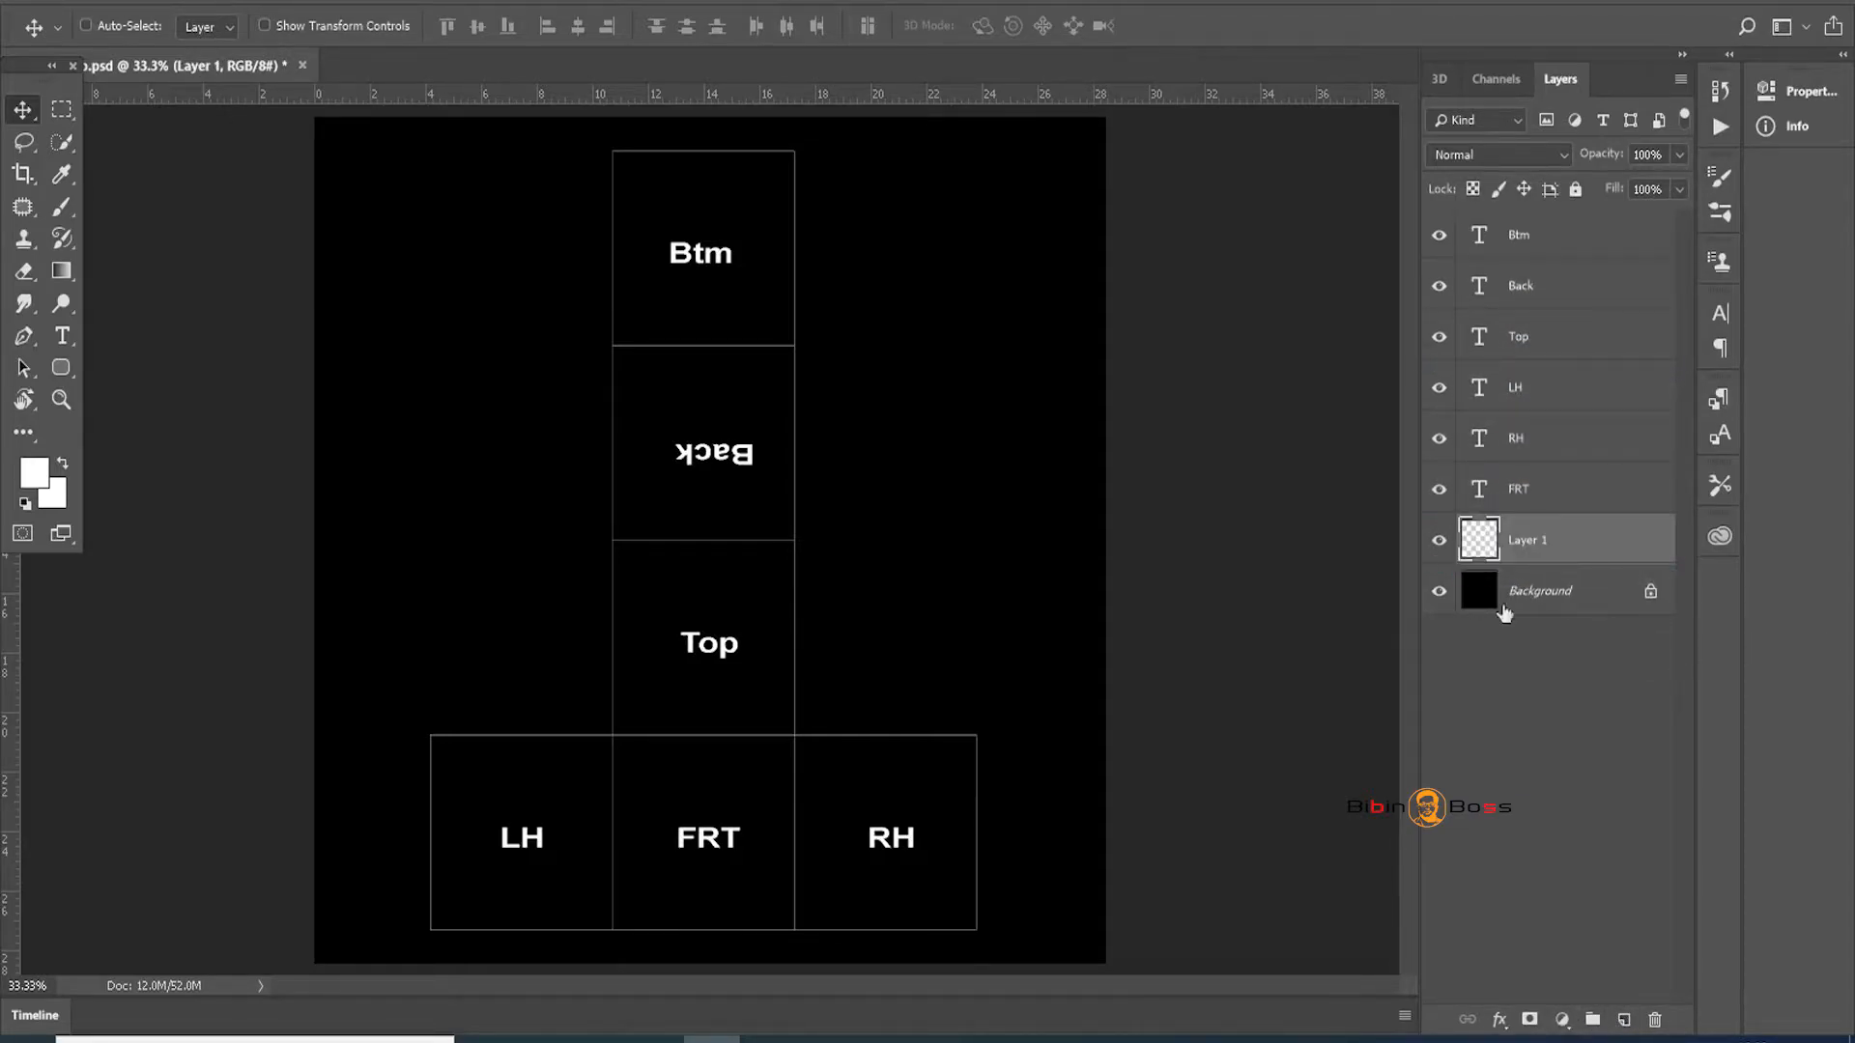
left_click(35, 472)
left_click_drag(903, 242, 936, 208)
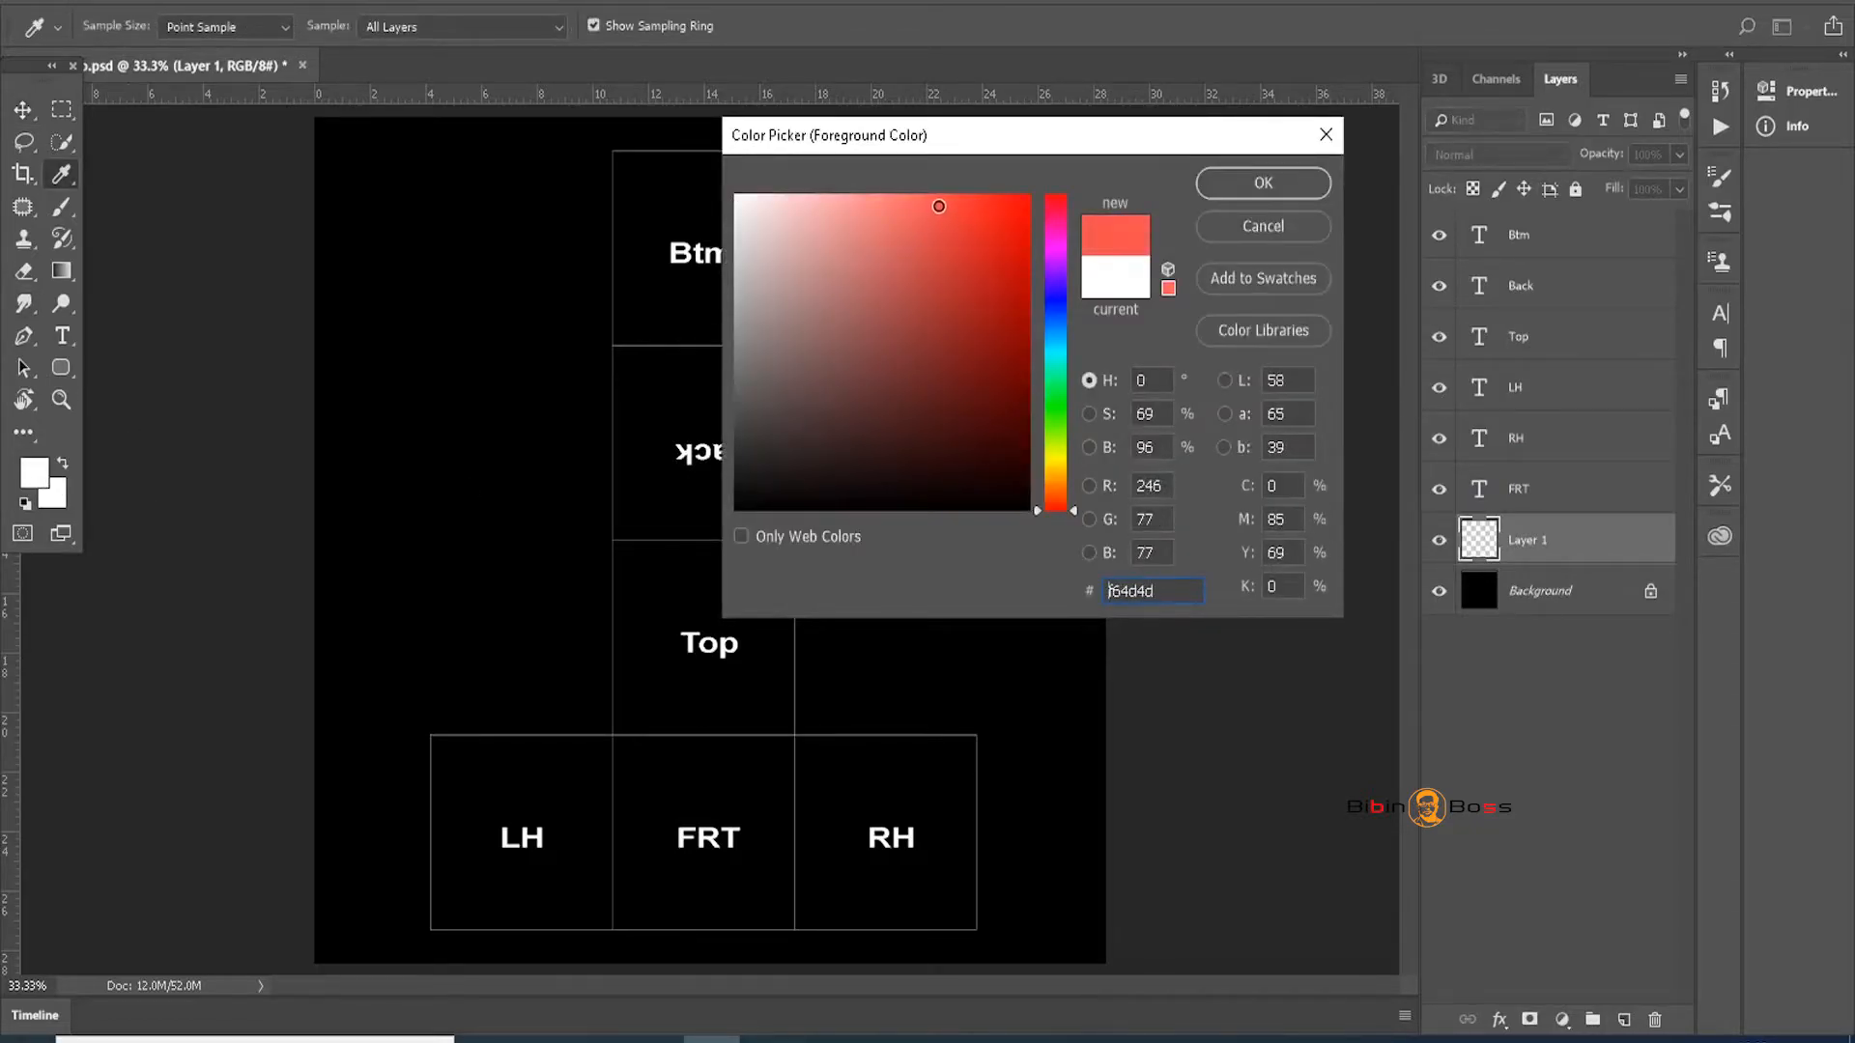
left_click(1289, 193)
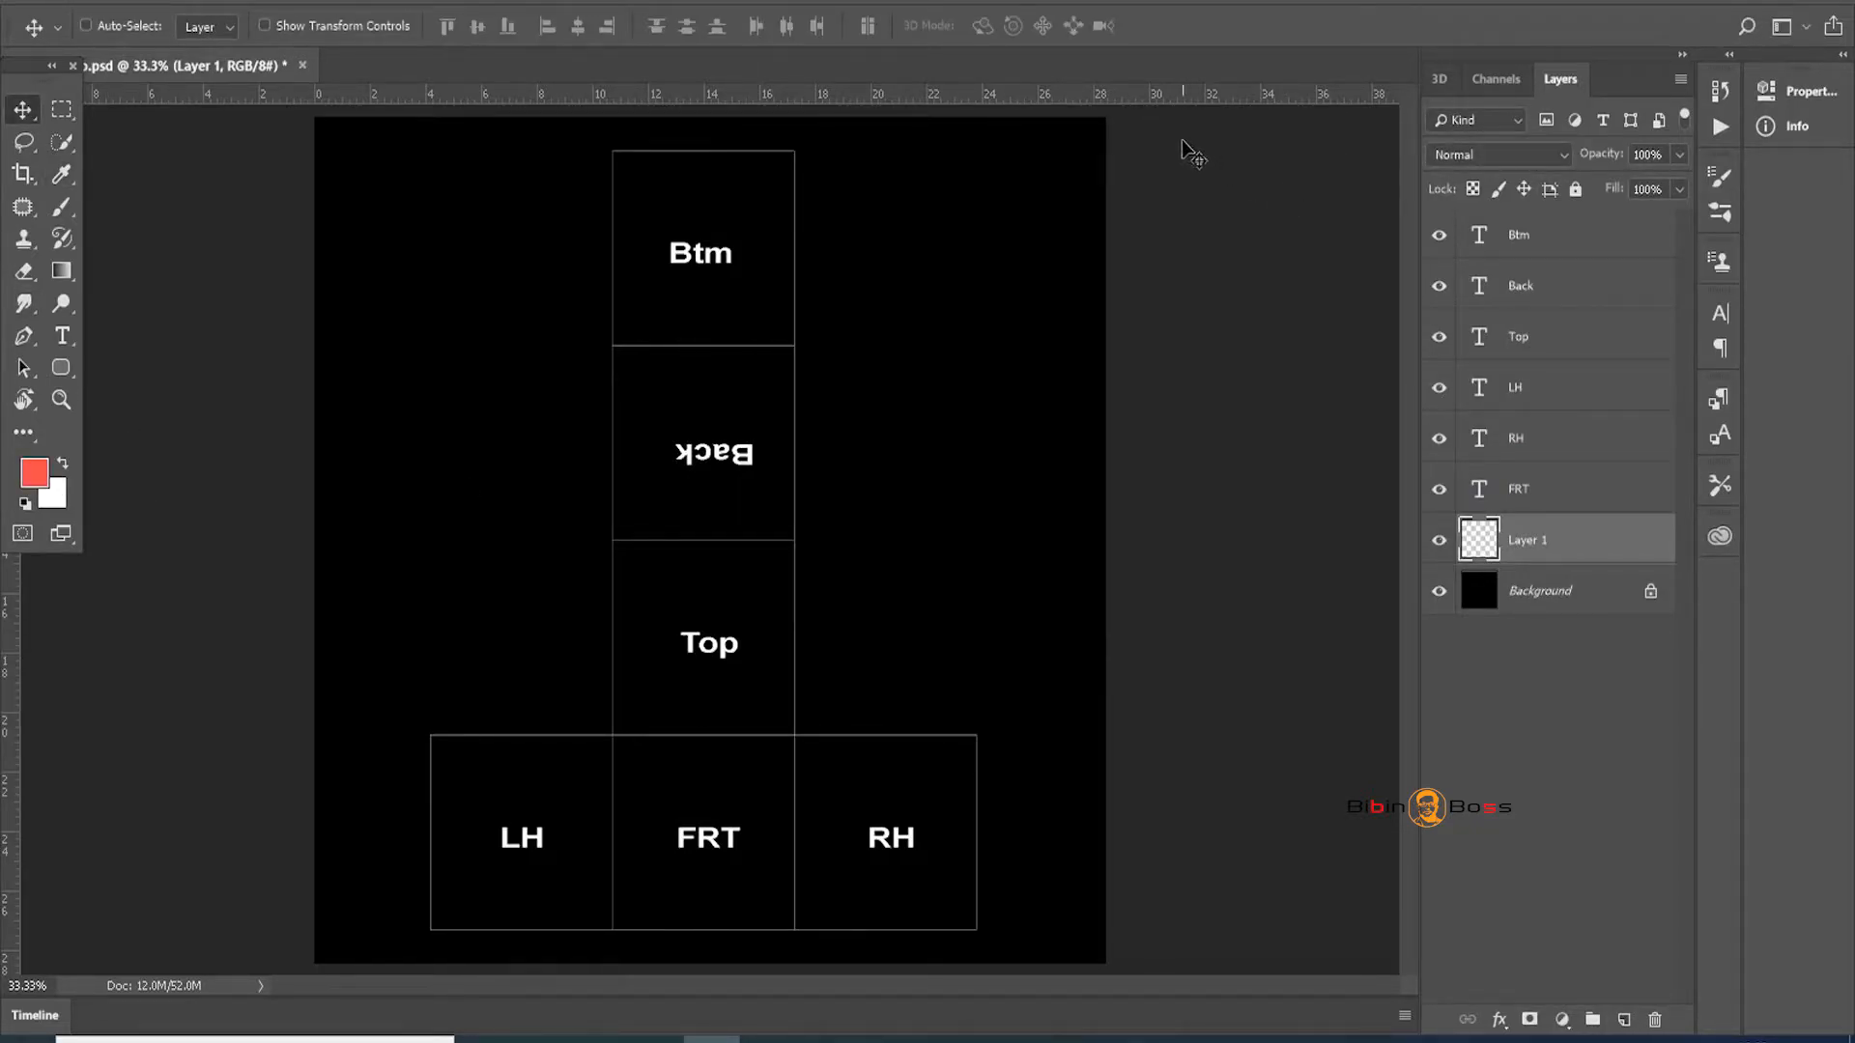
key("alt+BackSpace")
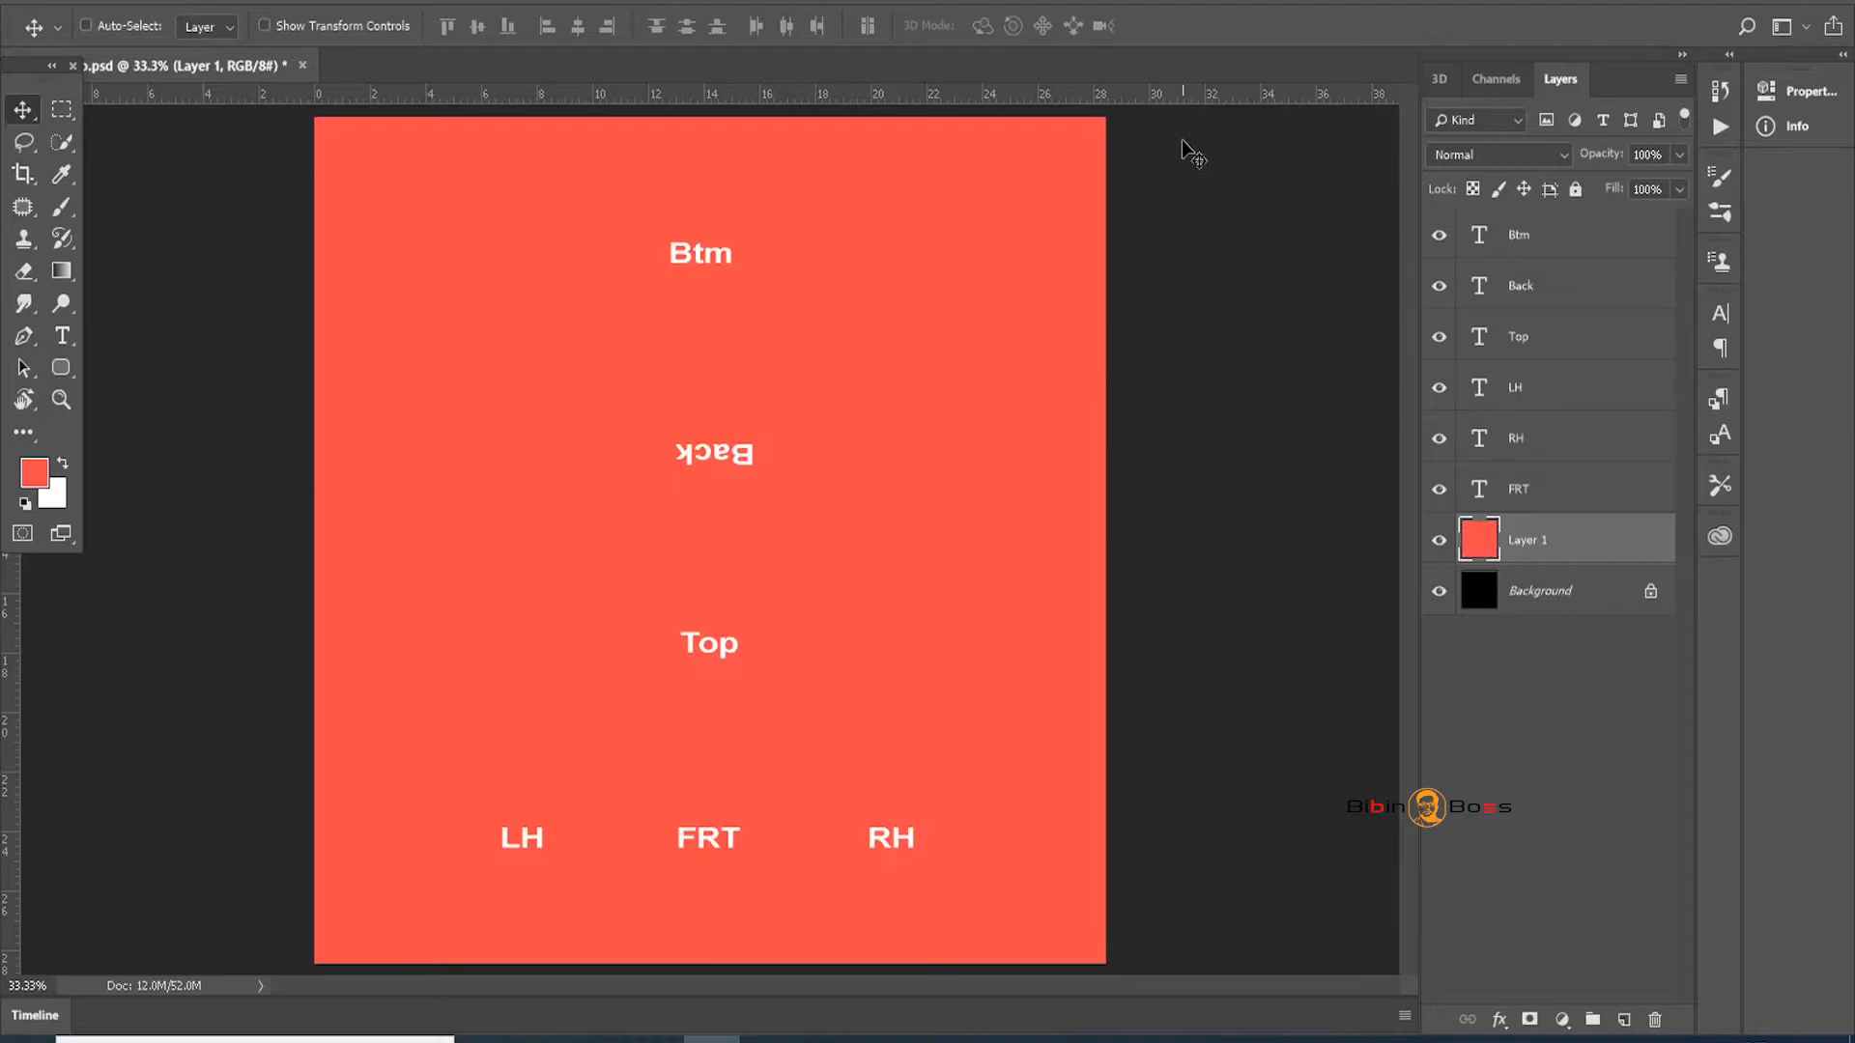
left_click(1439, 541)
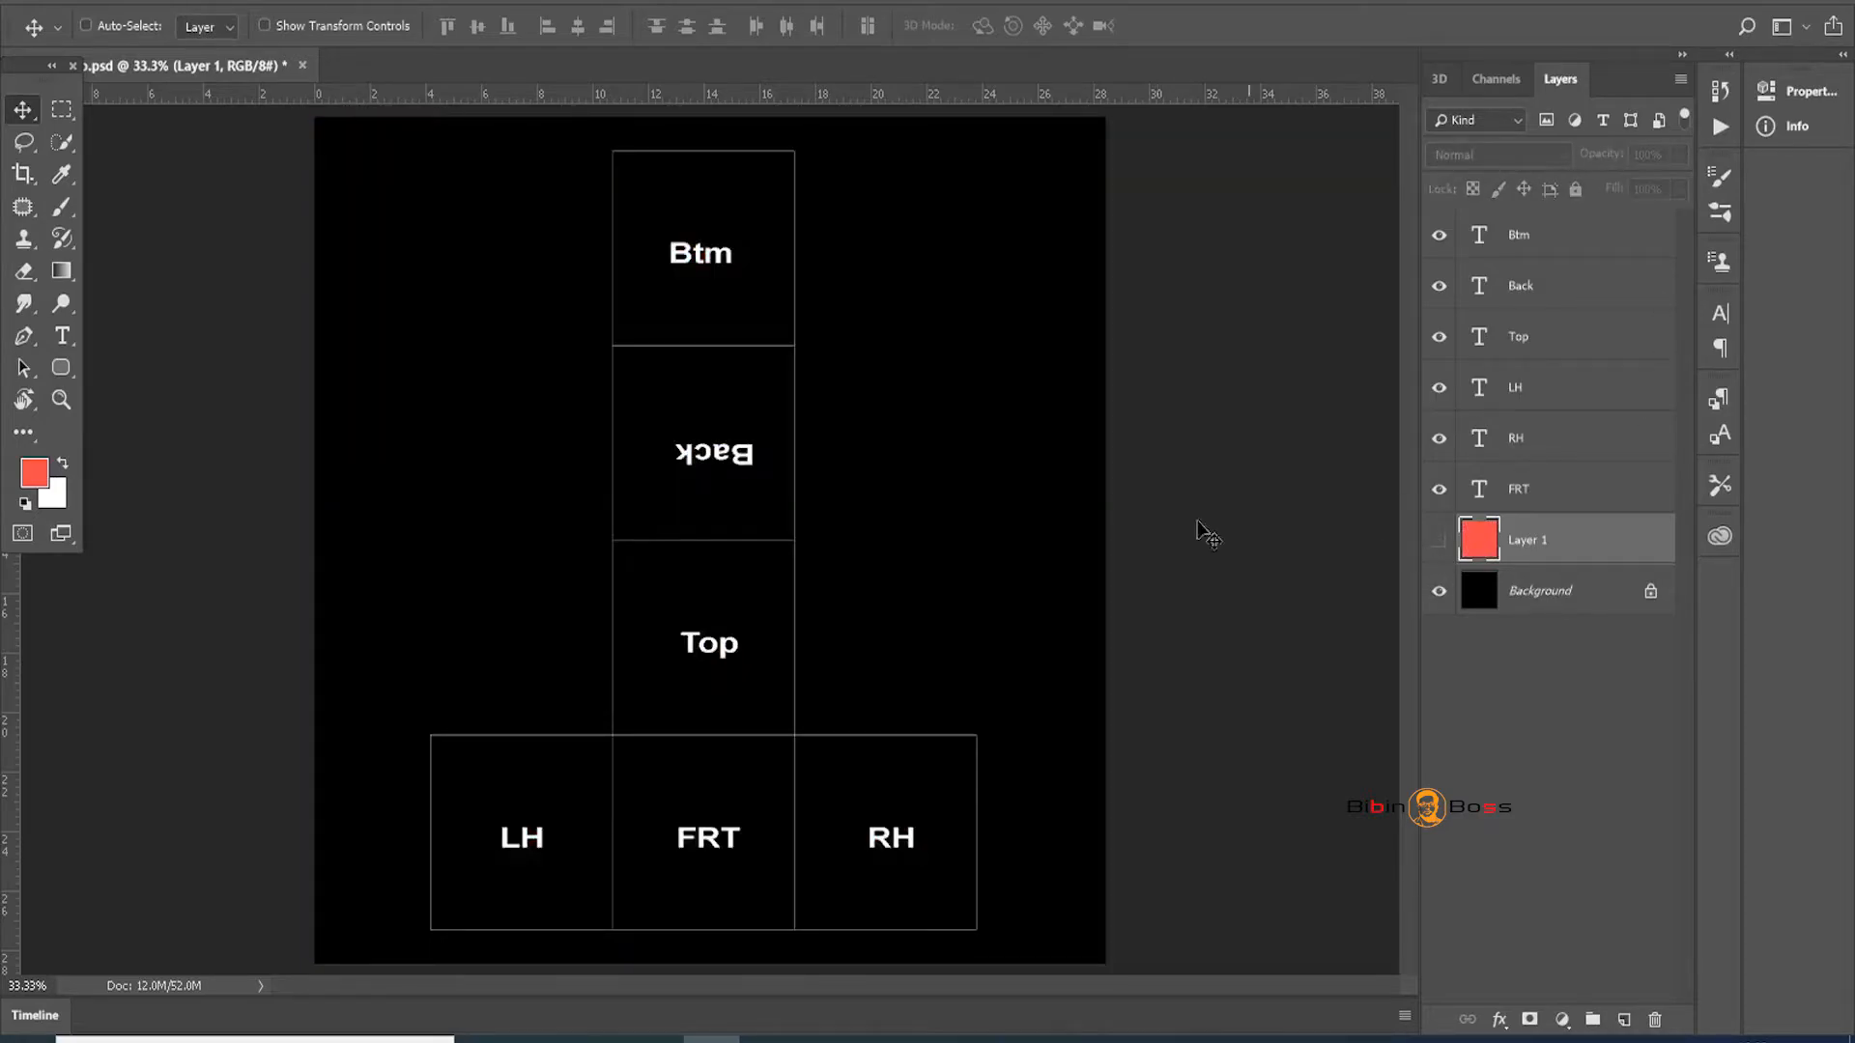
Set the foreground colour to #fa0606 and switch to the Brush tool
left_click(35, 474)
type("fa0606")
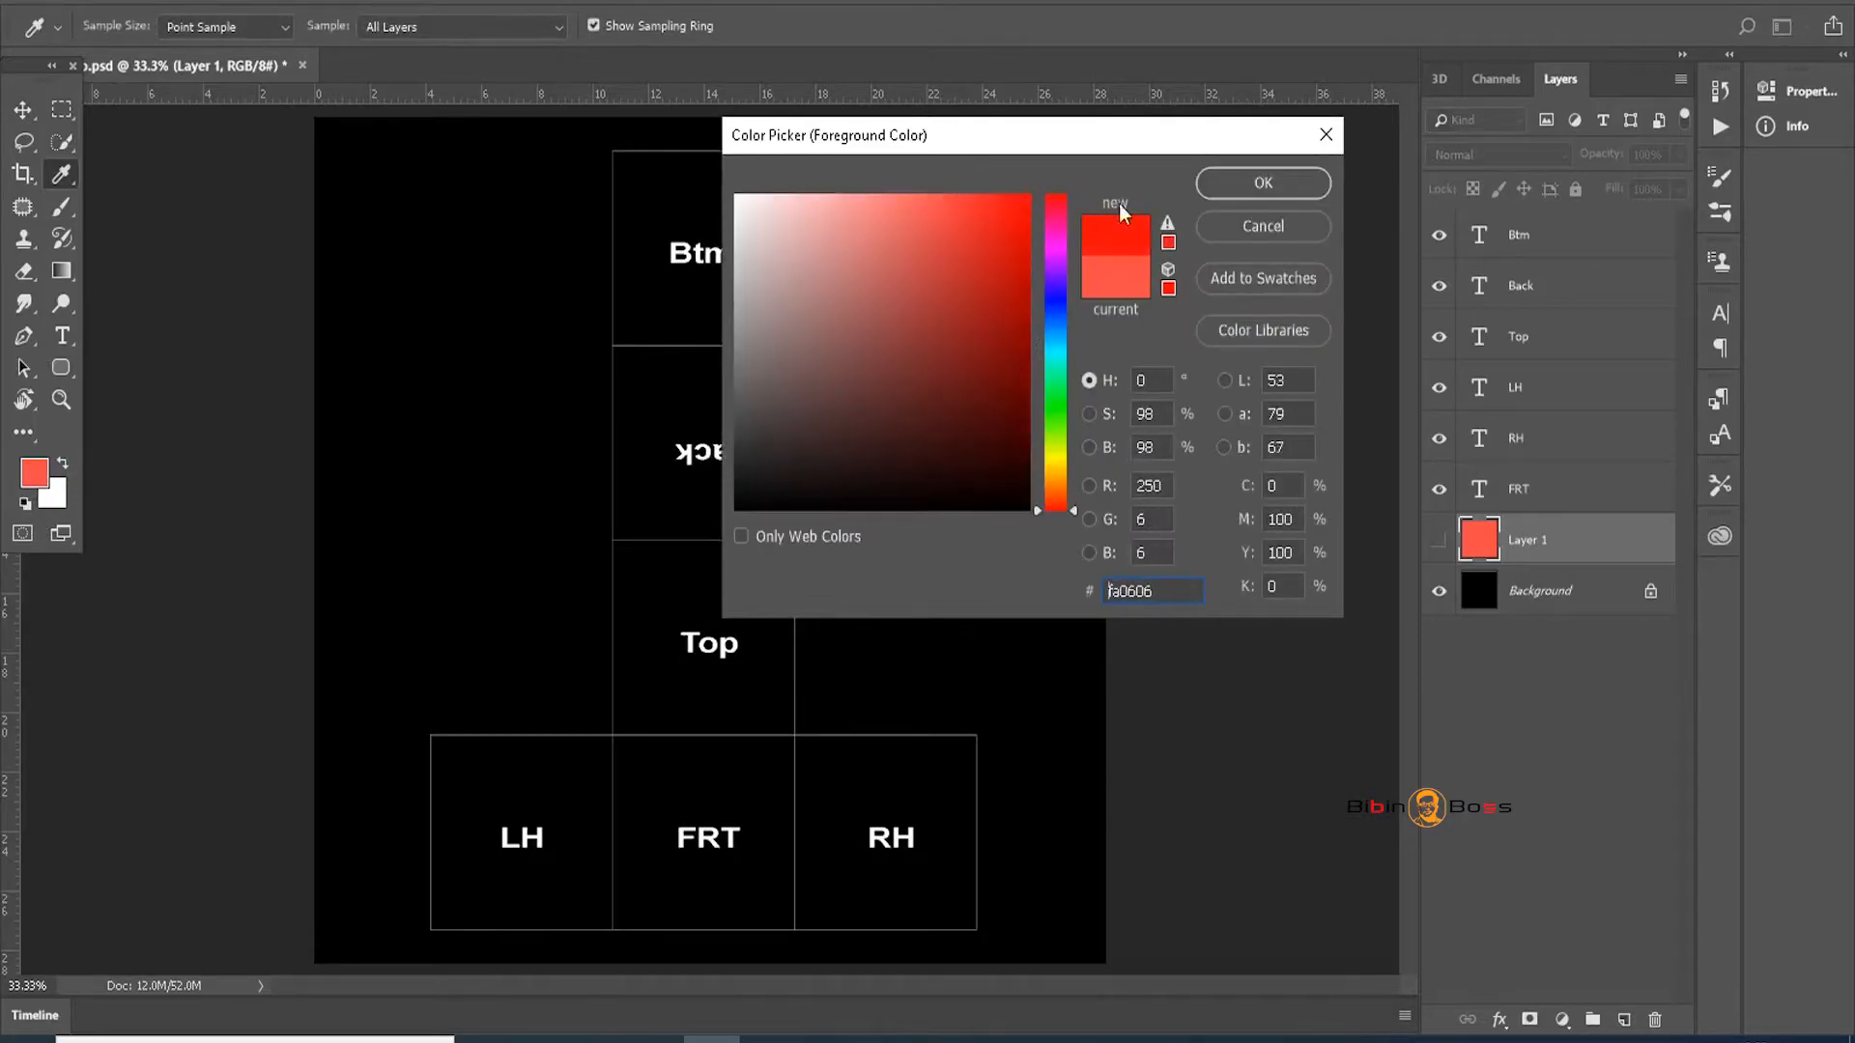
left_click(1205, 184)
key("v")
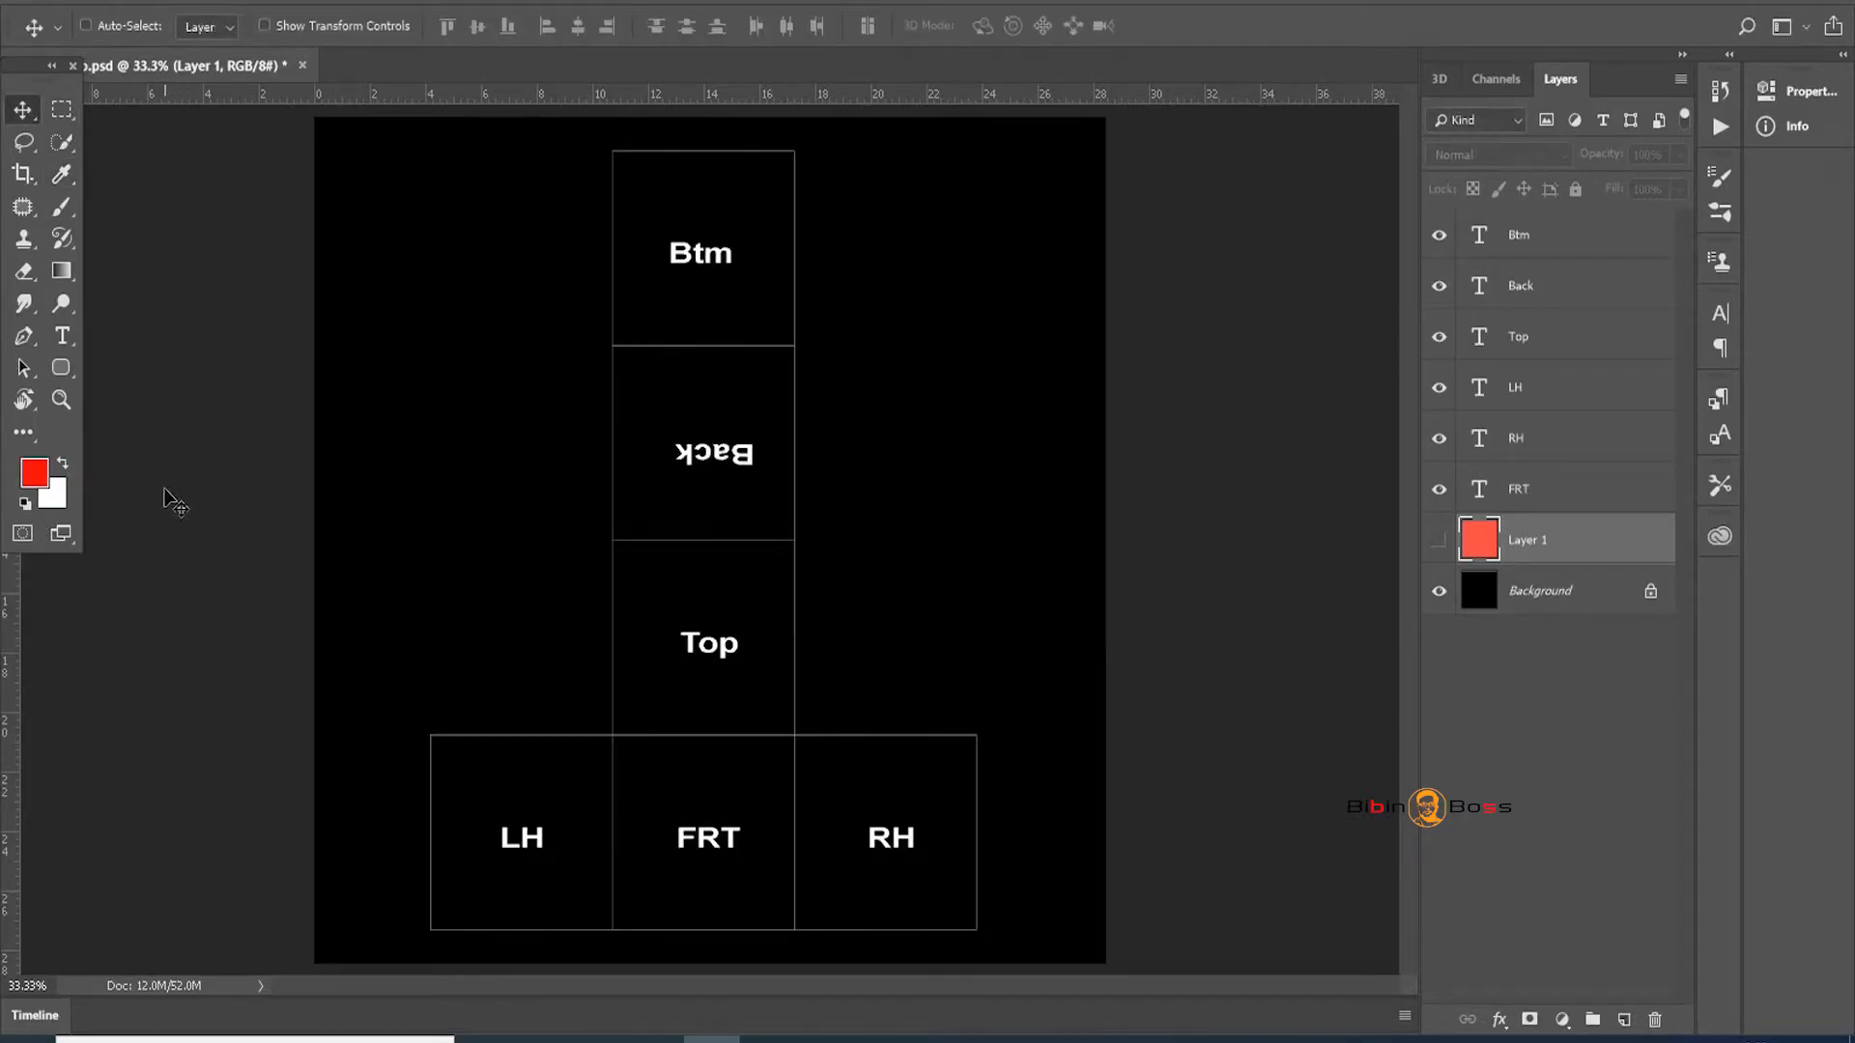
key("b")
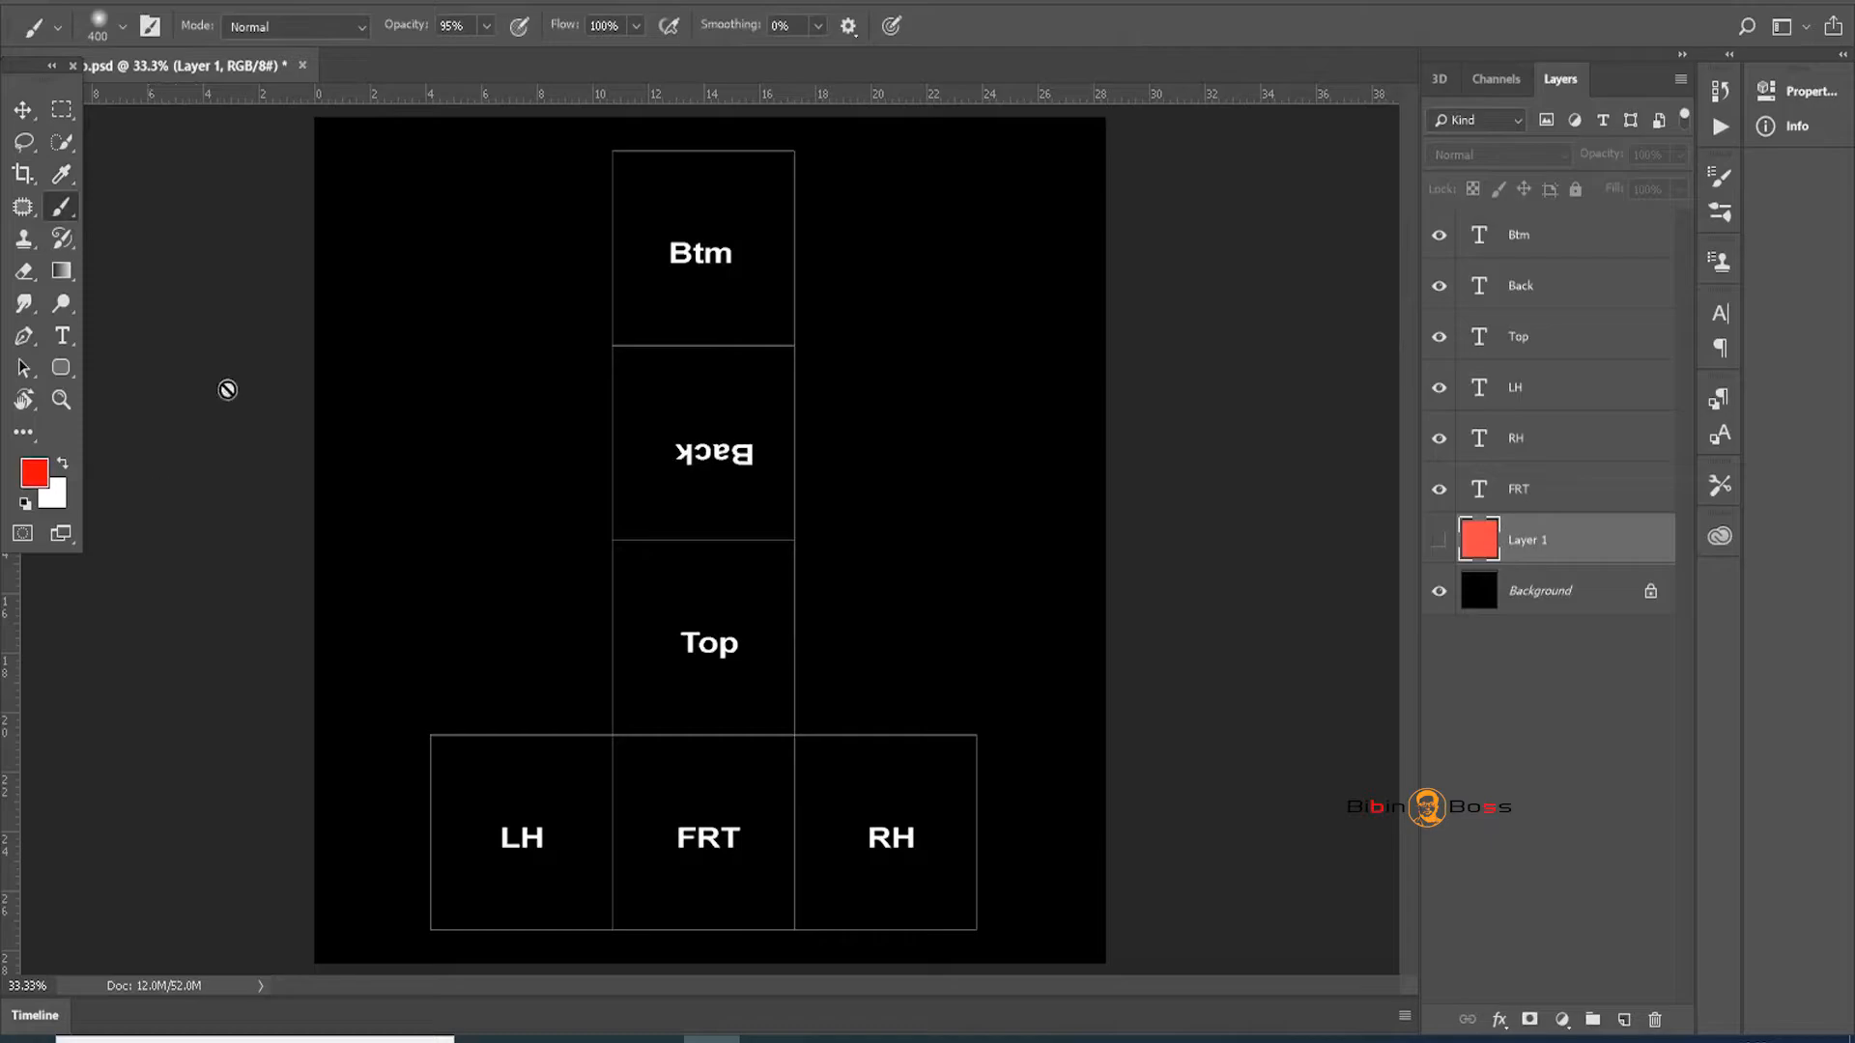
Create Layer 2 above Btm, shrink the brush, and paint red edges around the centre column
left_click(1518, 247)
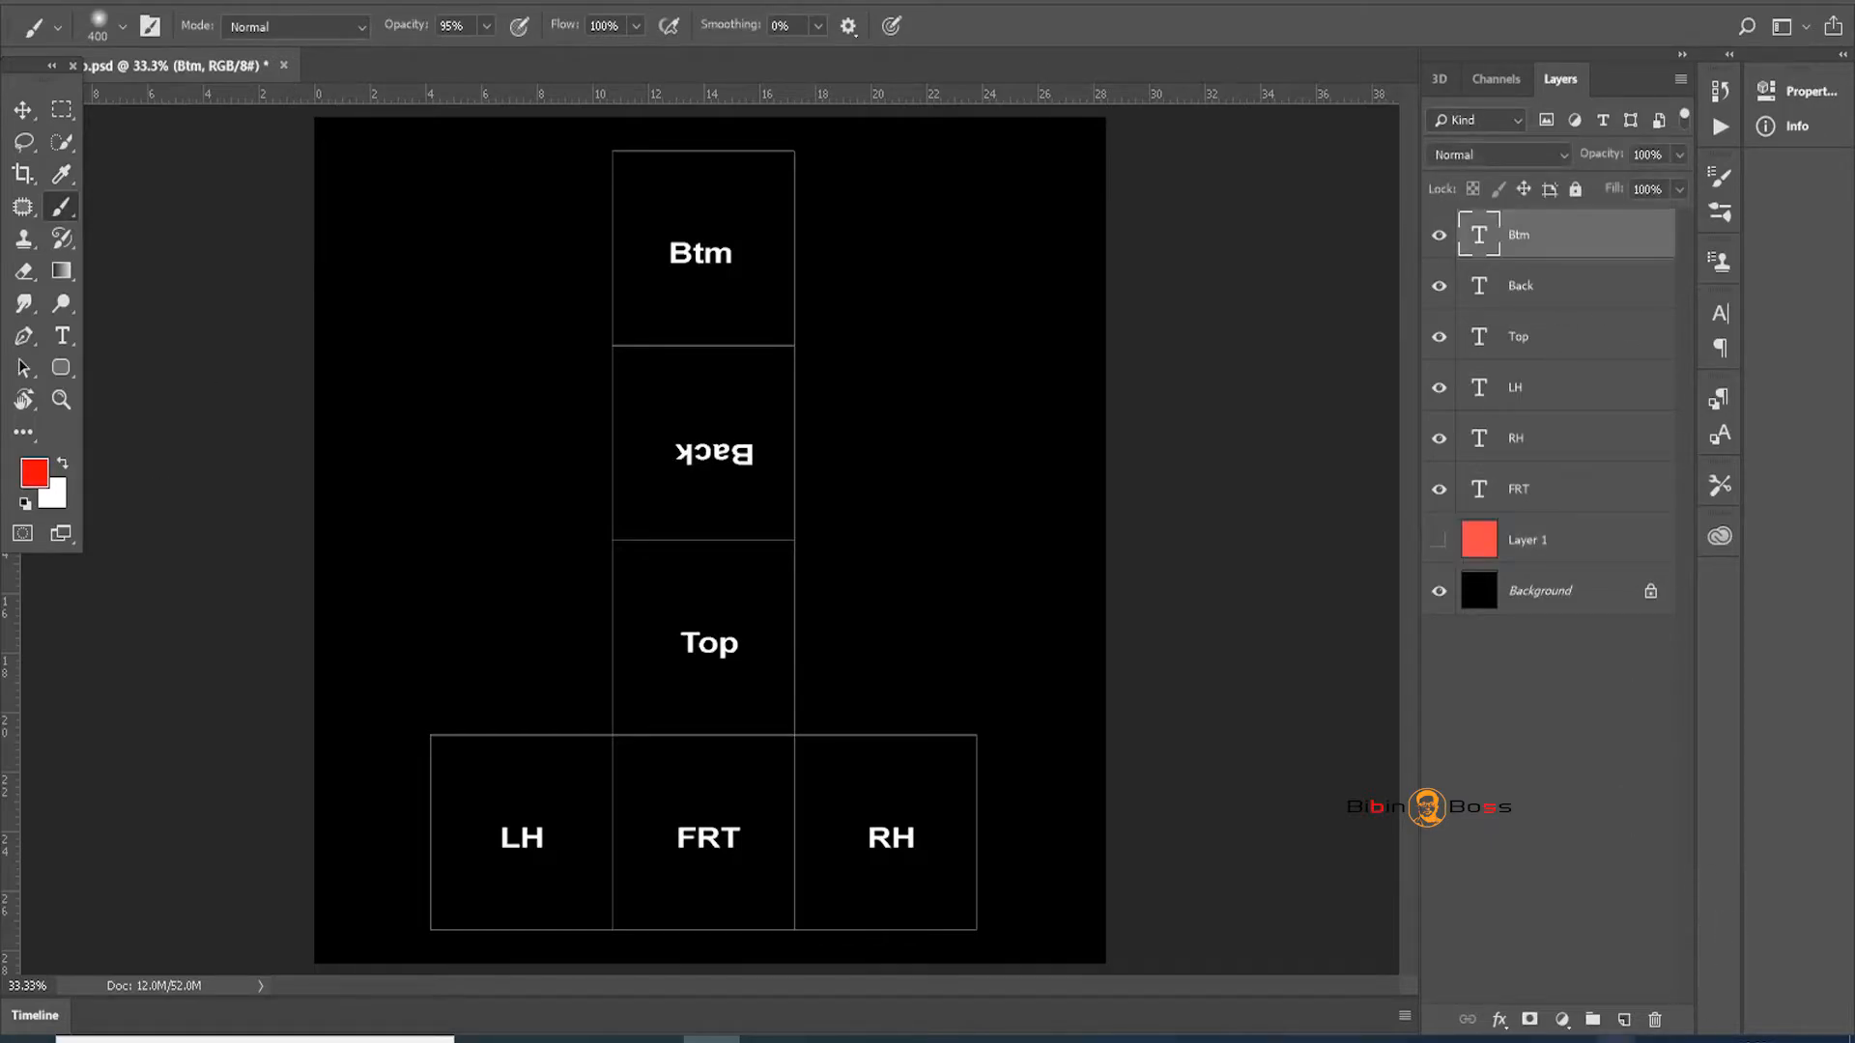
left_click(1623, 1019)
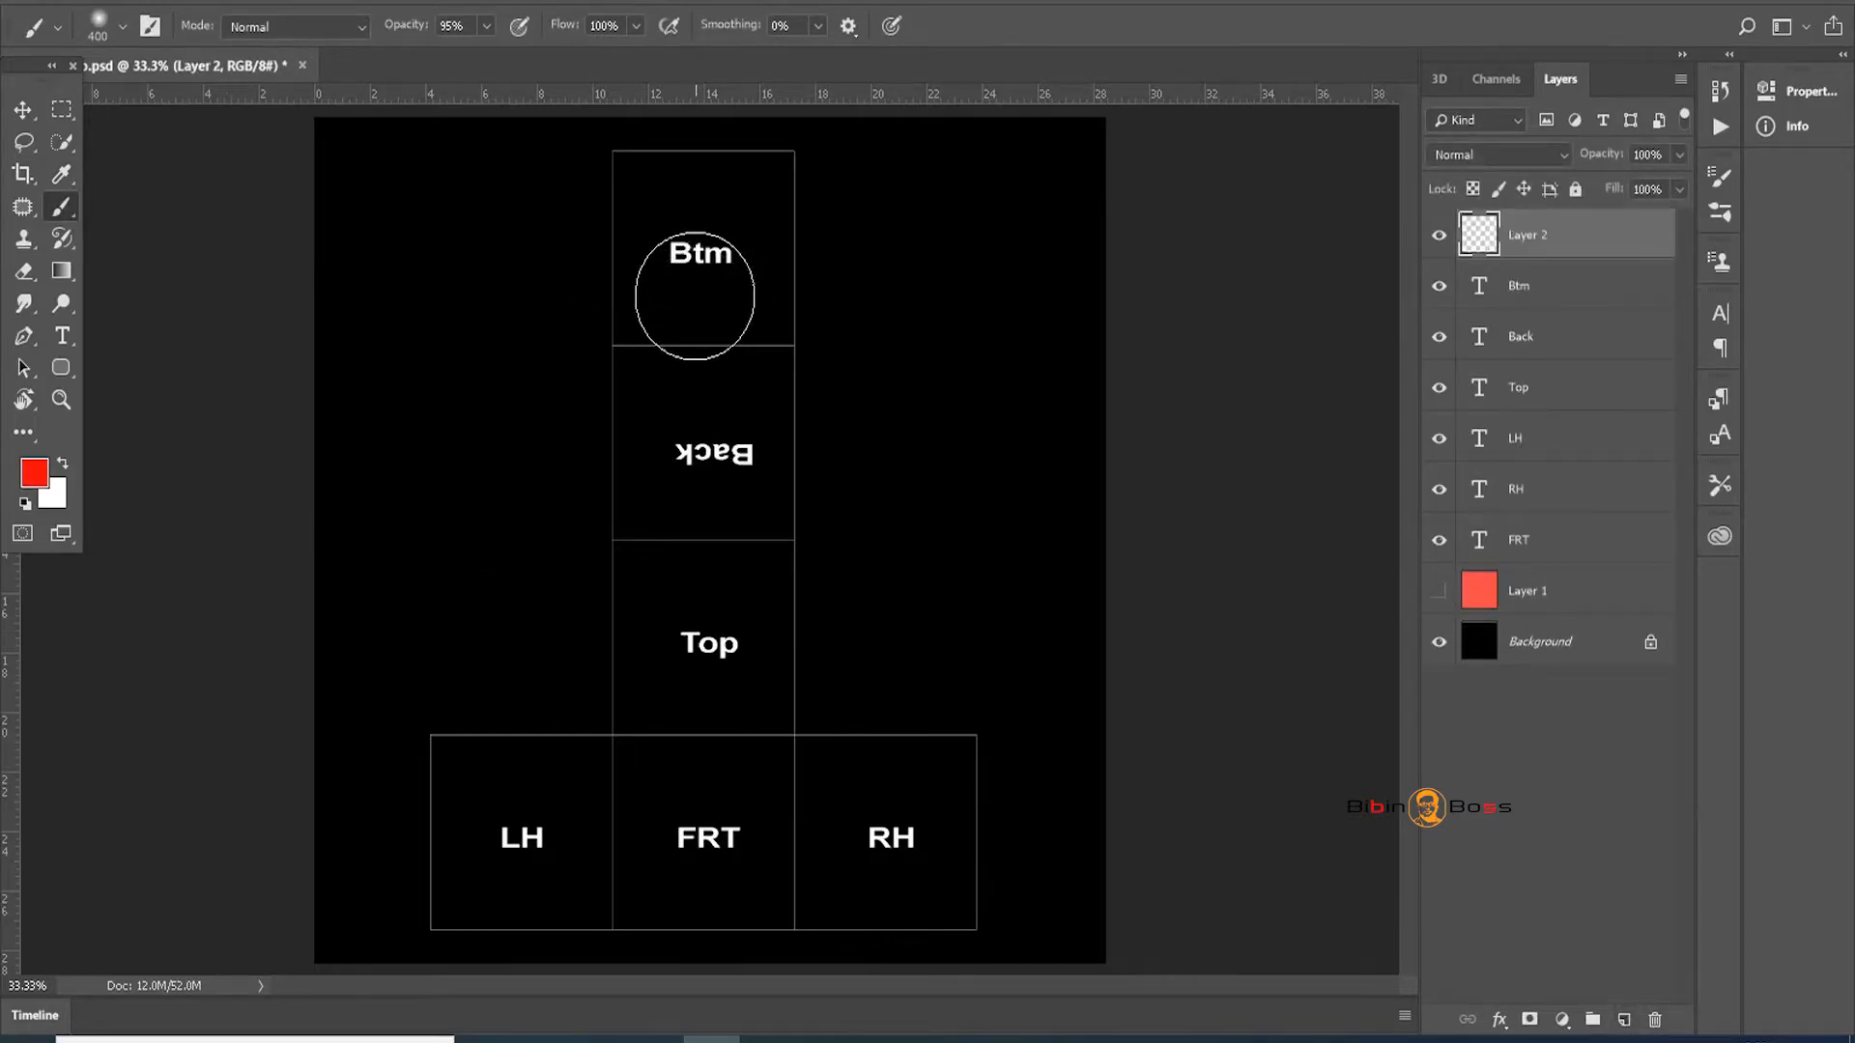
key("bracketleft")
key("bracketleft")
key("bracketleft")
key("bracketleft")
key("bracketleft")
key("bracketleft")
key("bracketleft")
key("bracketleft")
key("bracketleft")
key("bracketleft")
key("bracketleft")
key("bracketleft")
key("bracketleft")
key("bracketleft")
key("bracketleft")
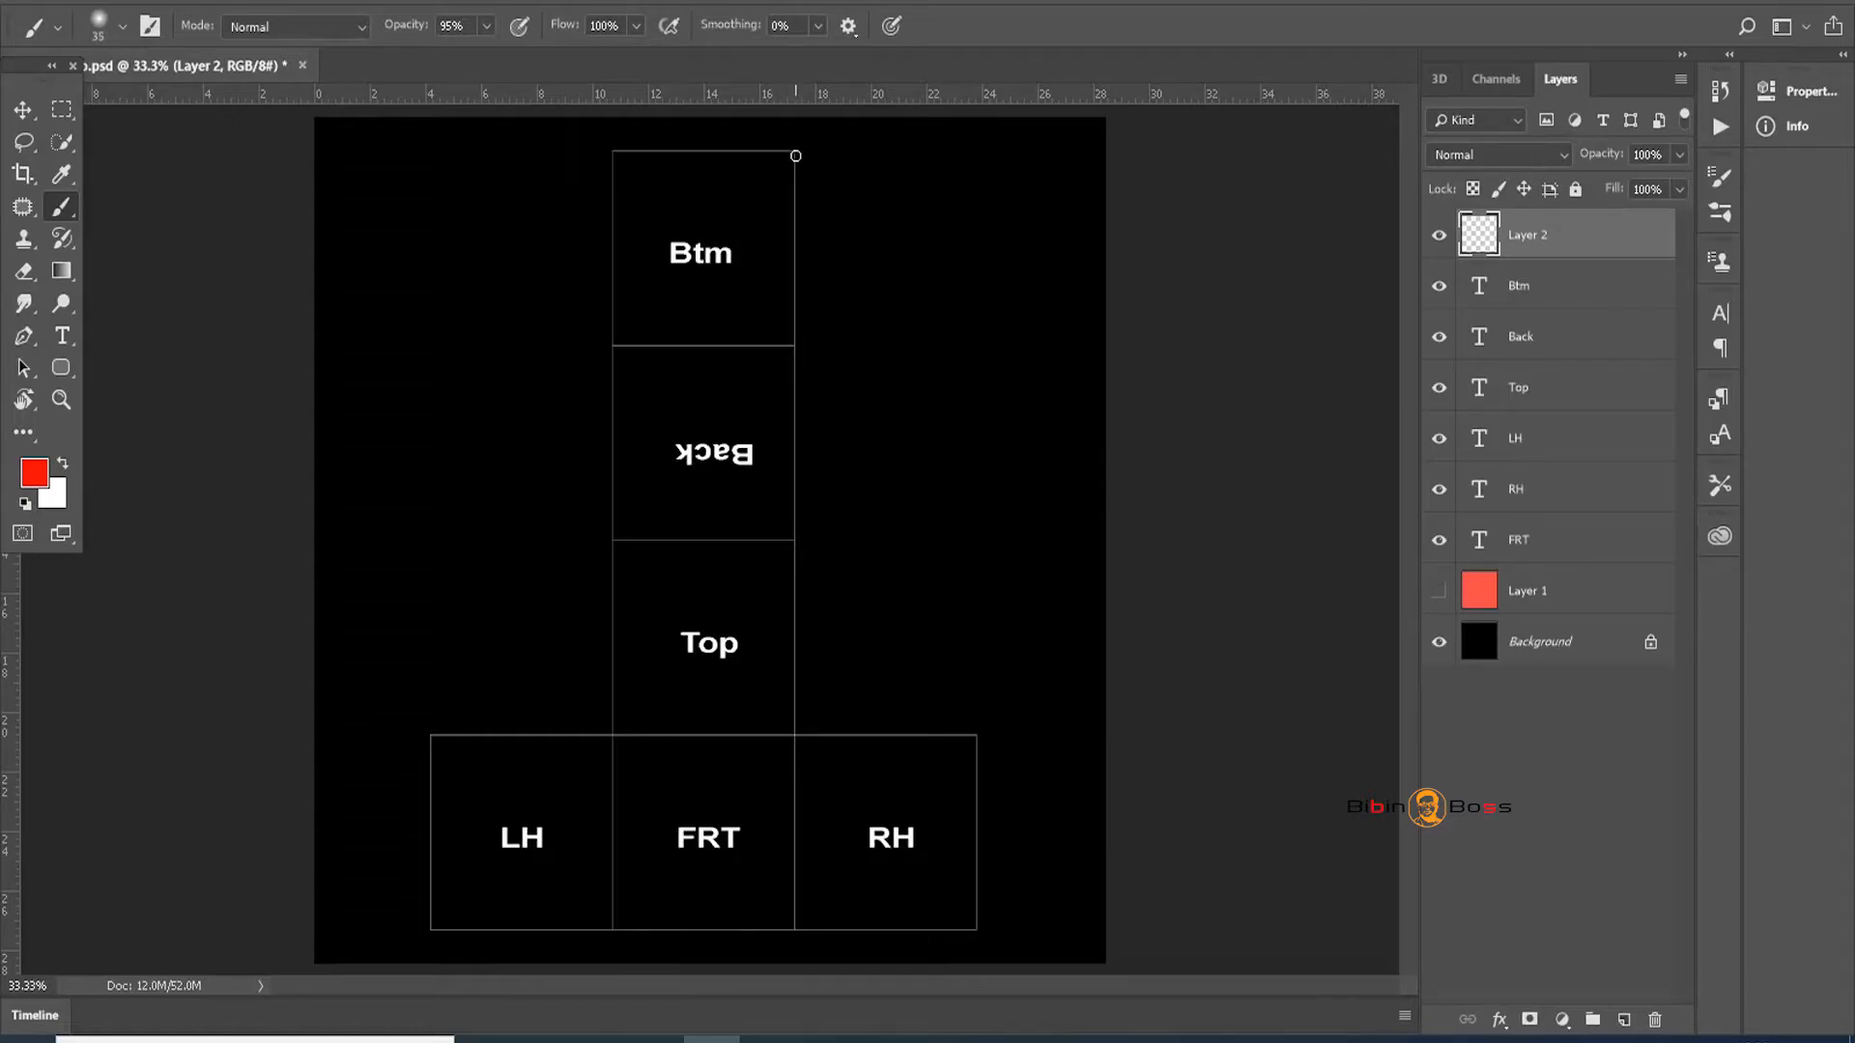
mouse_move(793, 165)
left_mouse_down("shift")
mouse_move(849, 509)
mouse_move(869, 920)
left_mouse_up("shift")
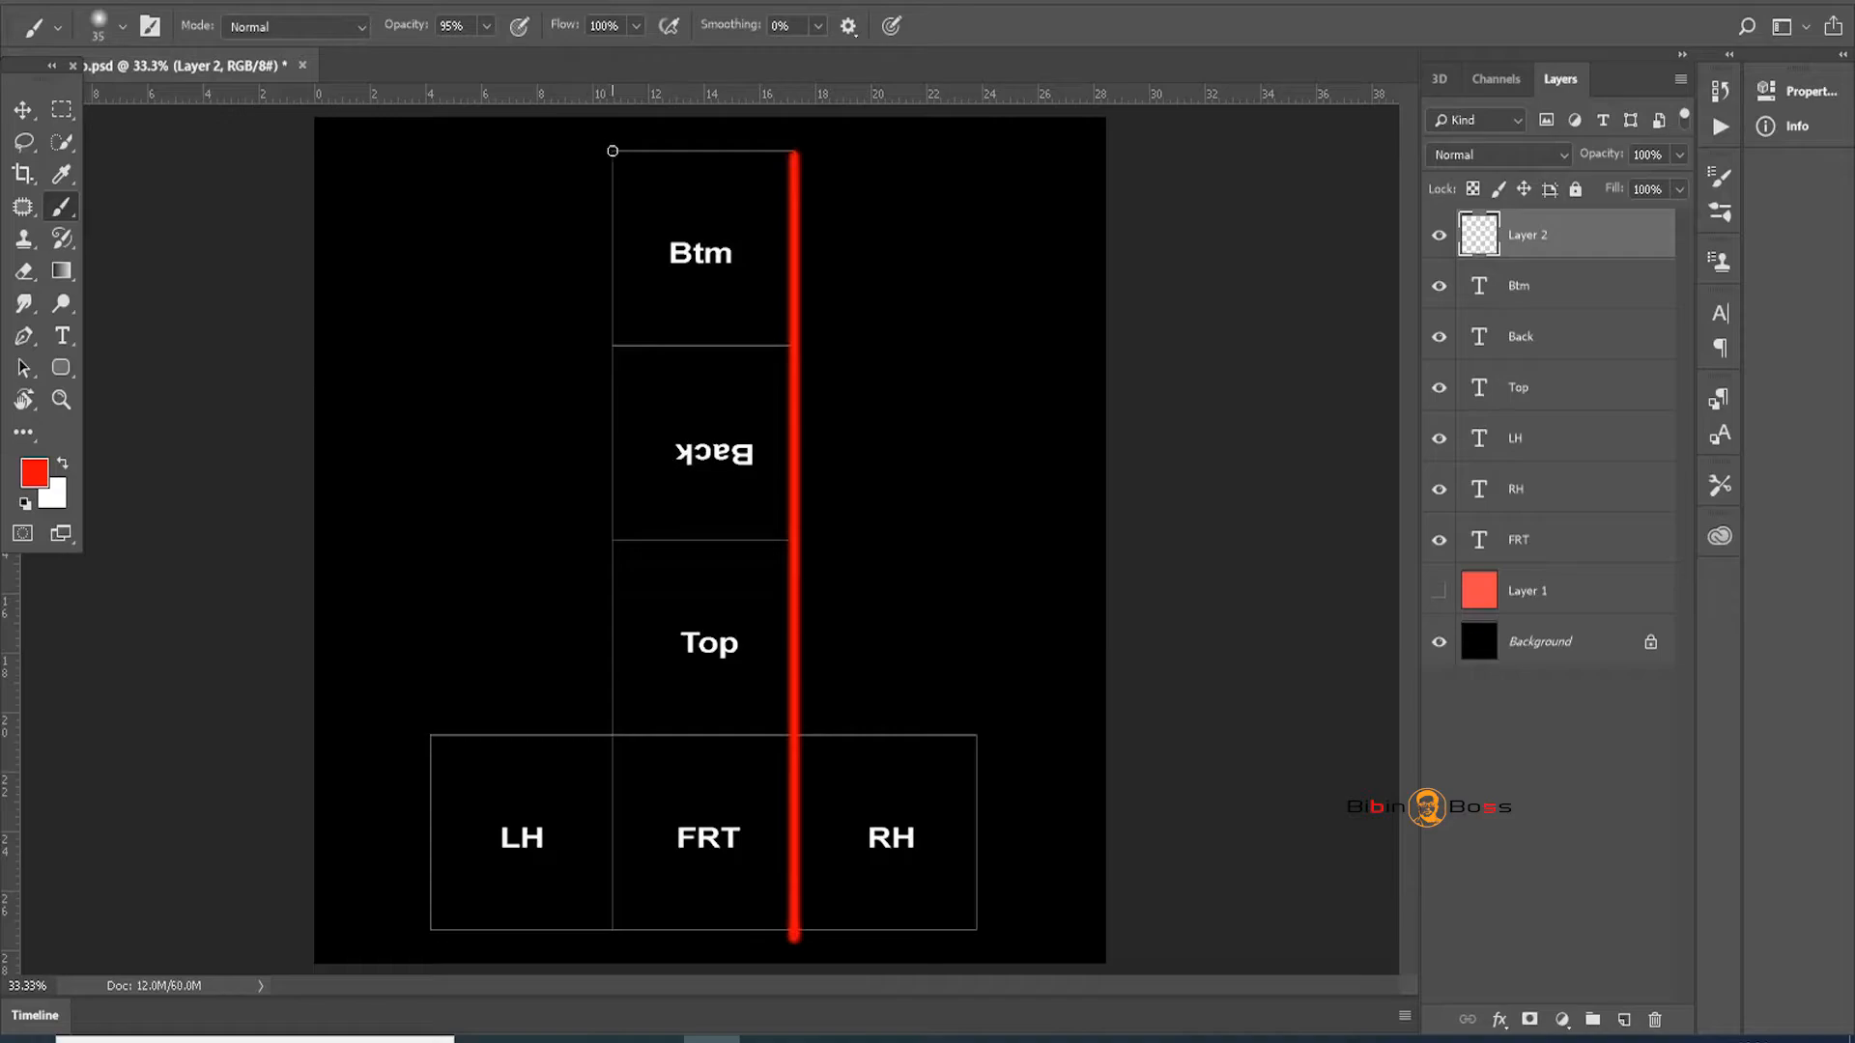
mouse_move(613, 152)
left_mouse_down("shift")
mouse_move(553, 151)
mouse_move(912, 156)
left_mouse_up("shift")
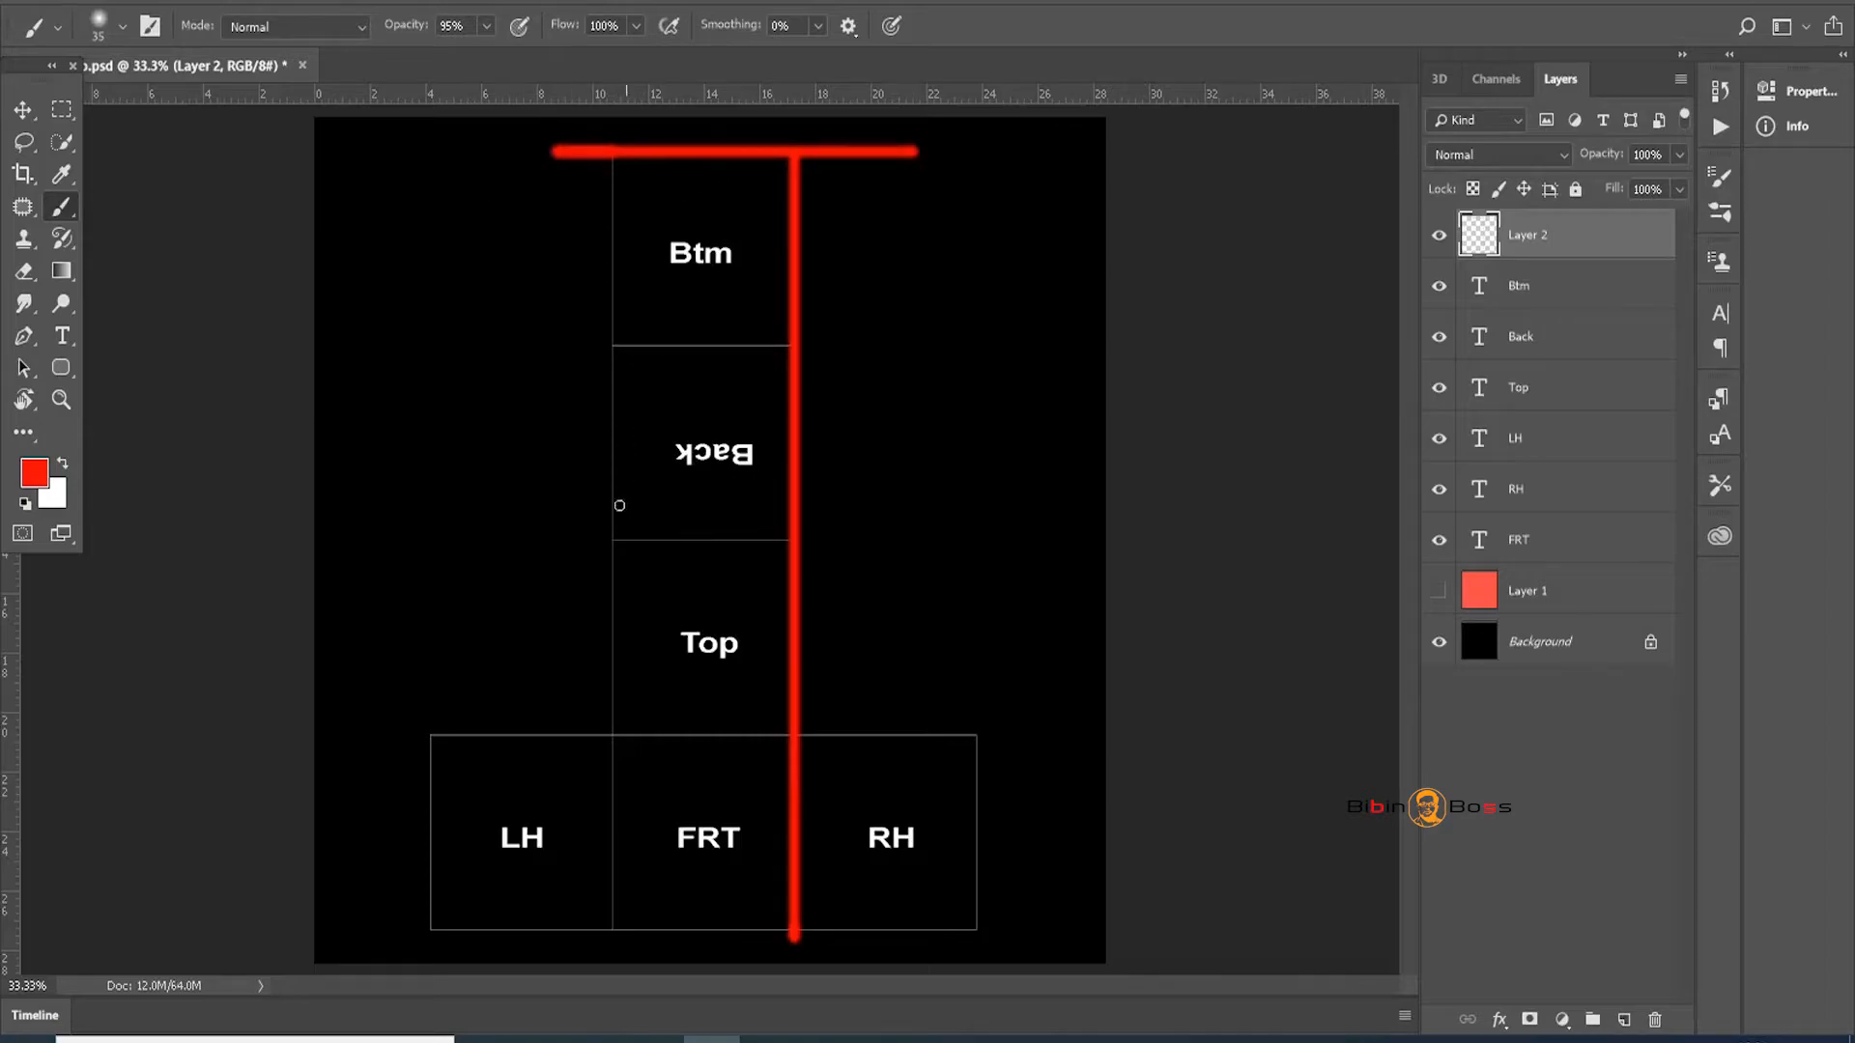
left_click_drag(613, 150, 657, 945, "shift")
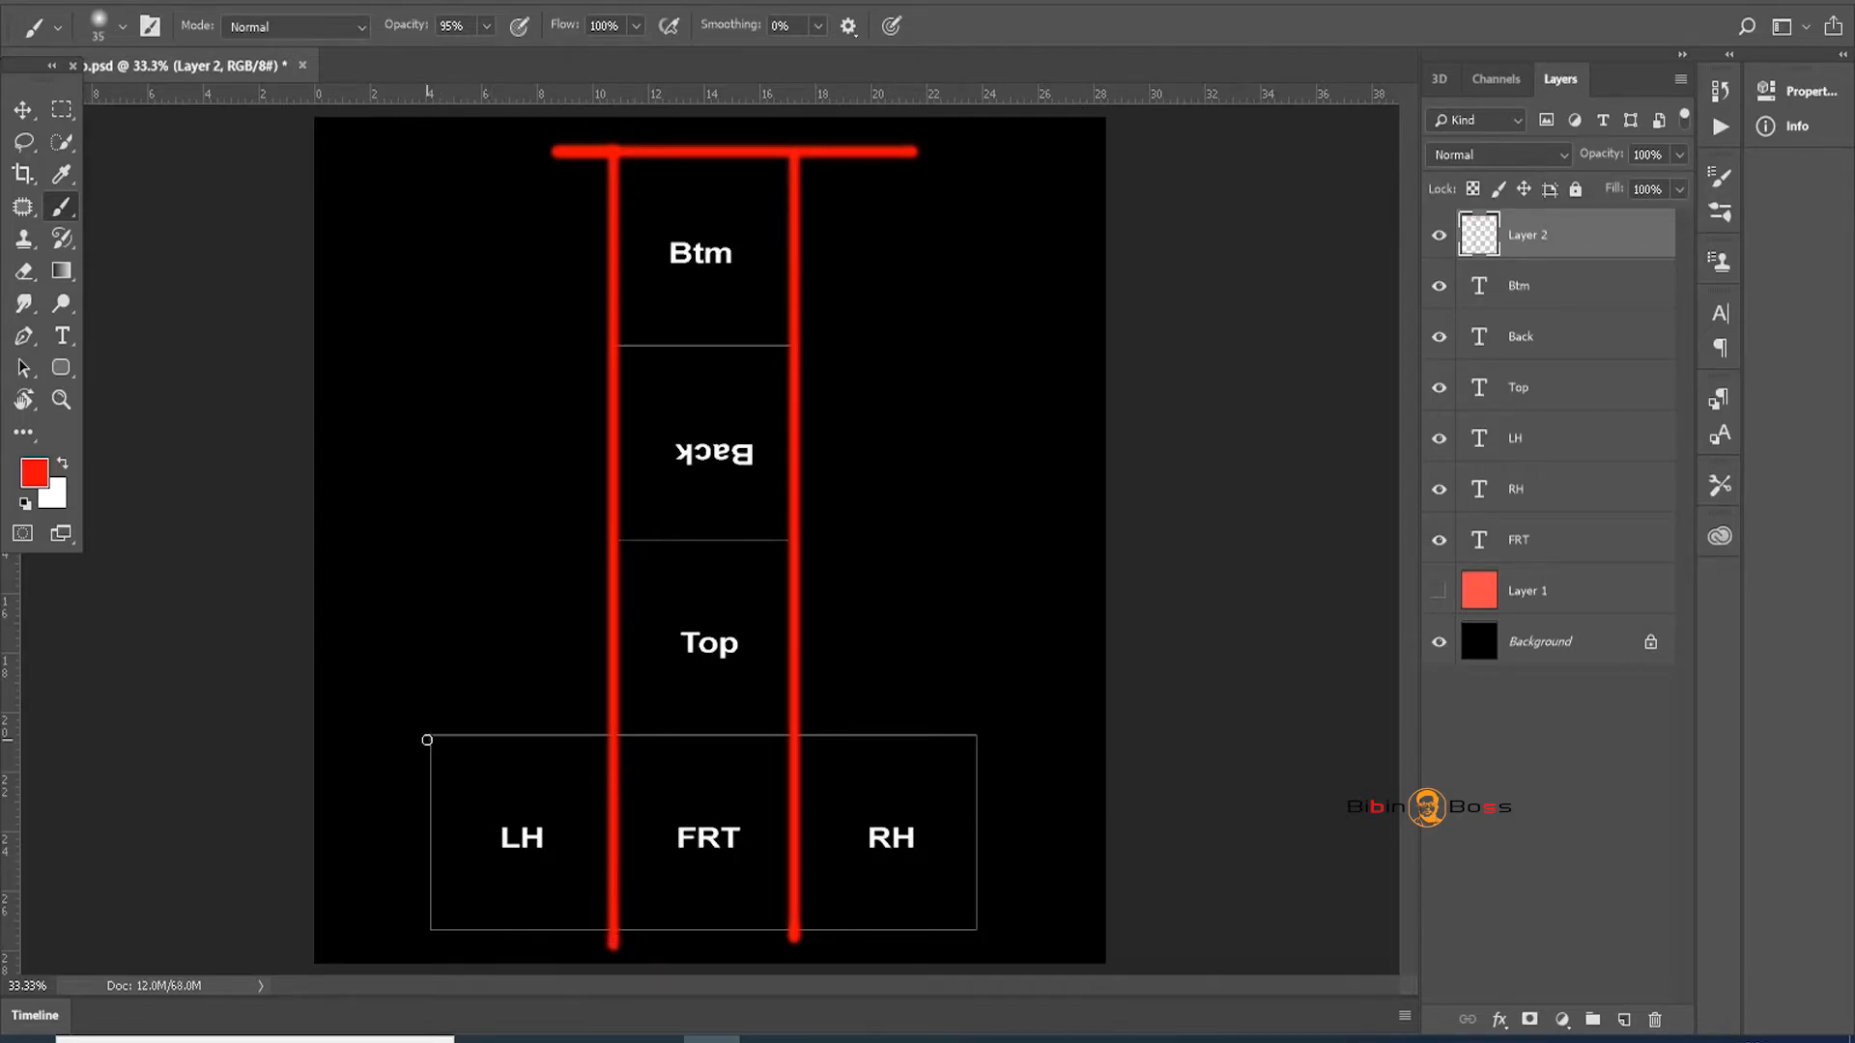
Paint red outlines around LH, FRT, RH and the Btm/Back and Back/Top dividers
left_click_drag(434, 736, 999, 745, "shift")
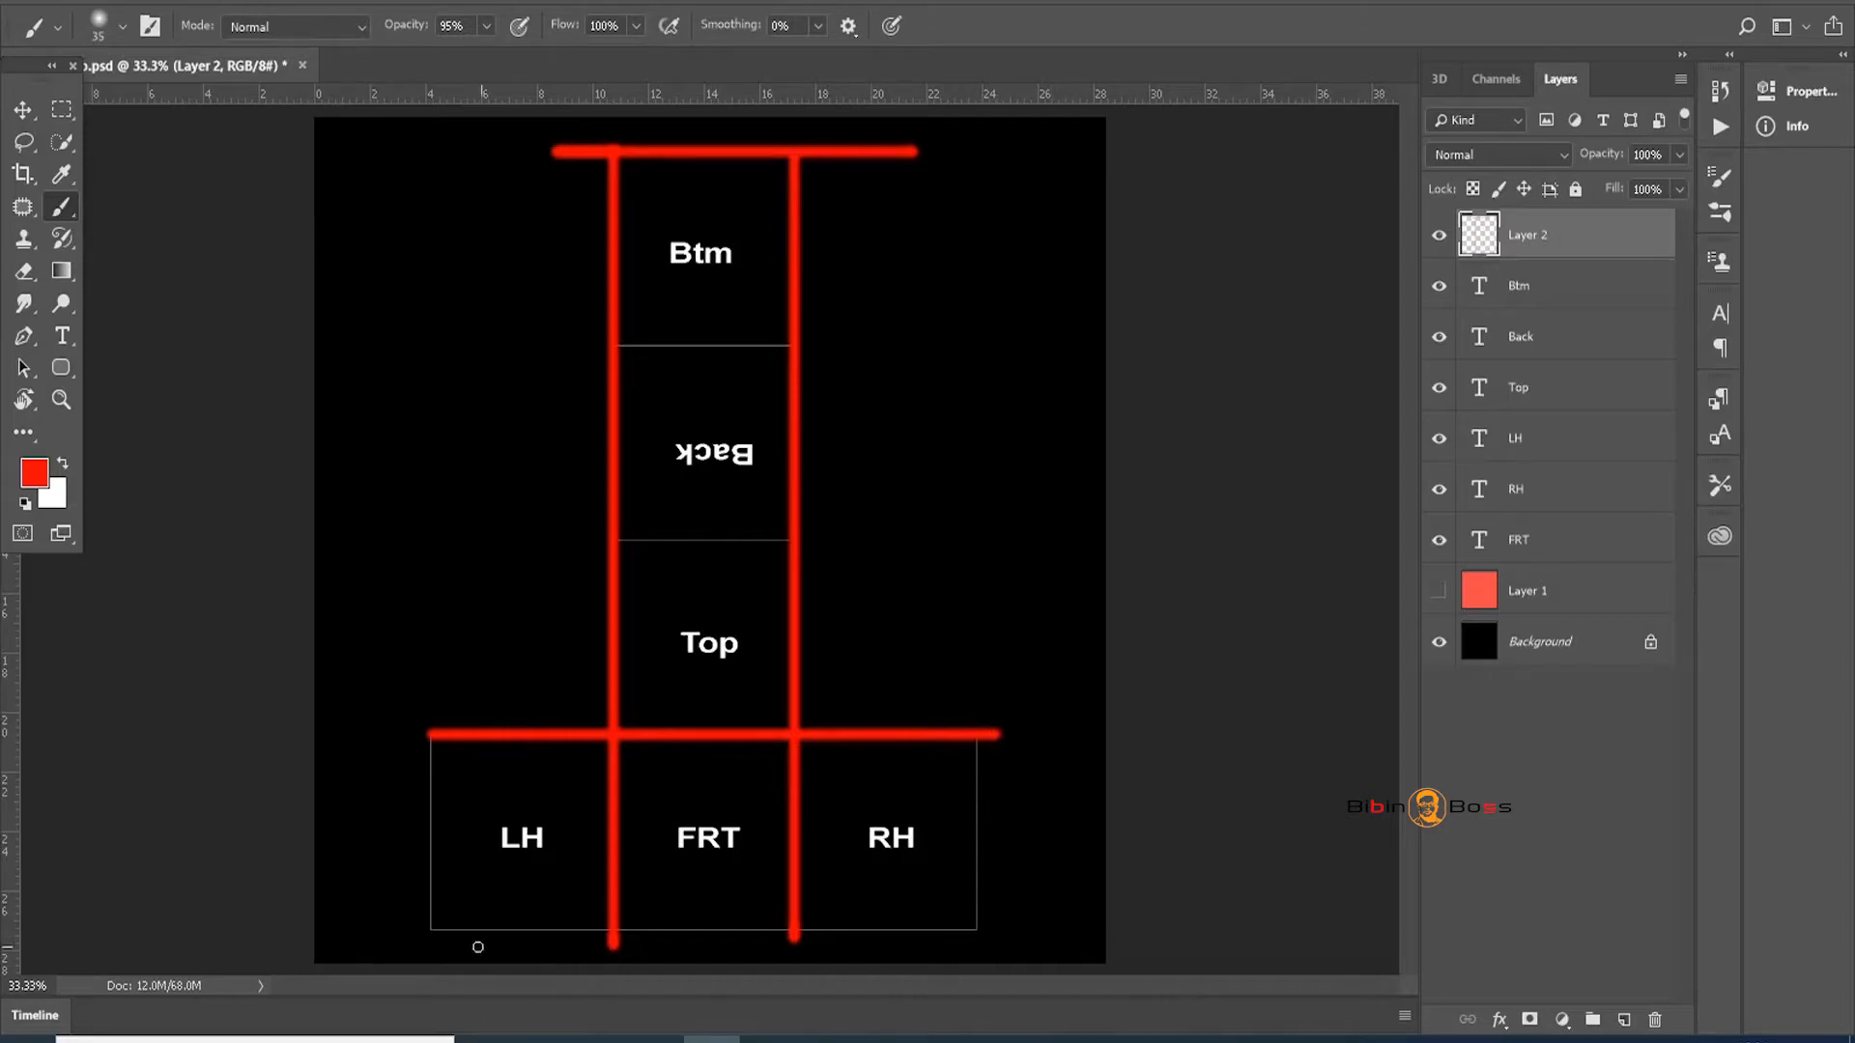
left_click_drag(431, 929, 996, 953, "shift")
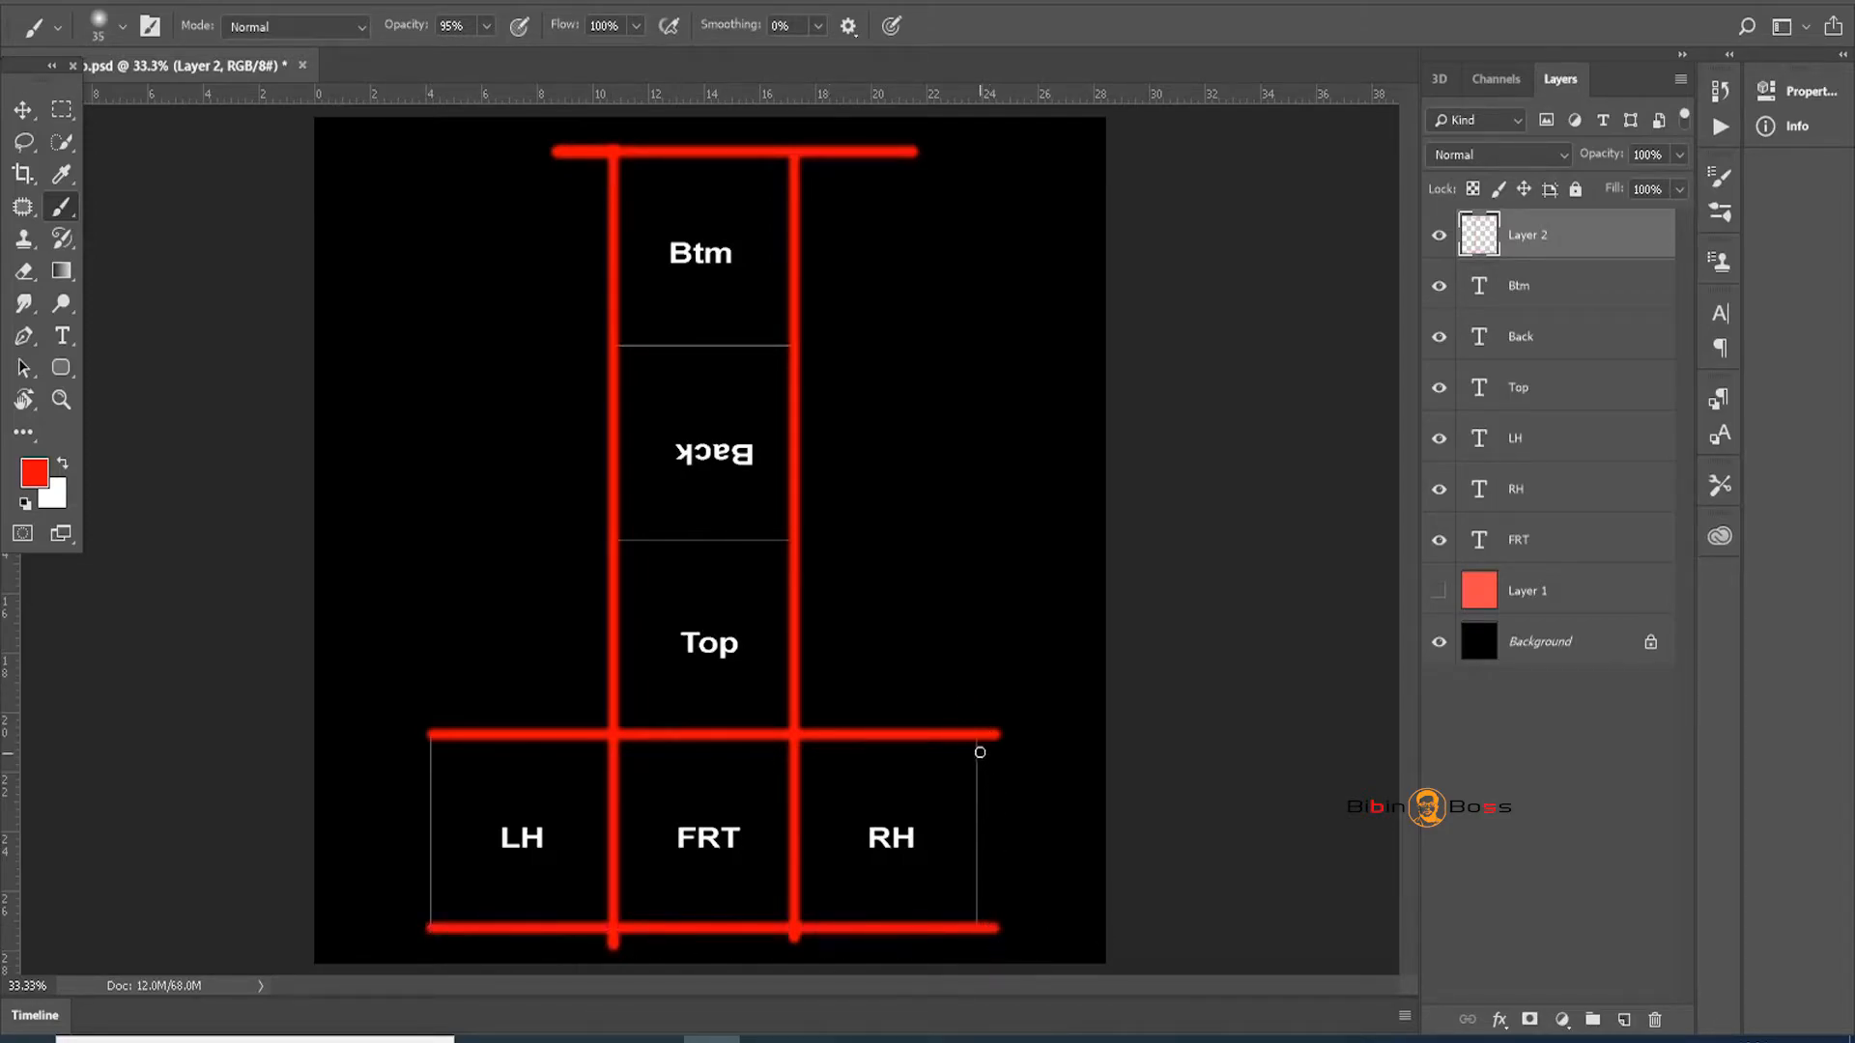
left_click_drag(976, 735, 1005, 943, "shift")
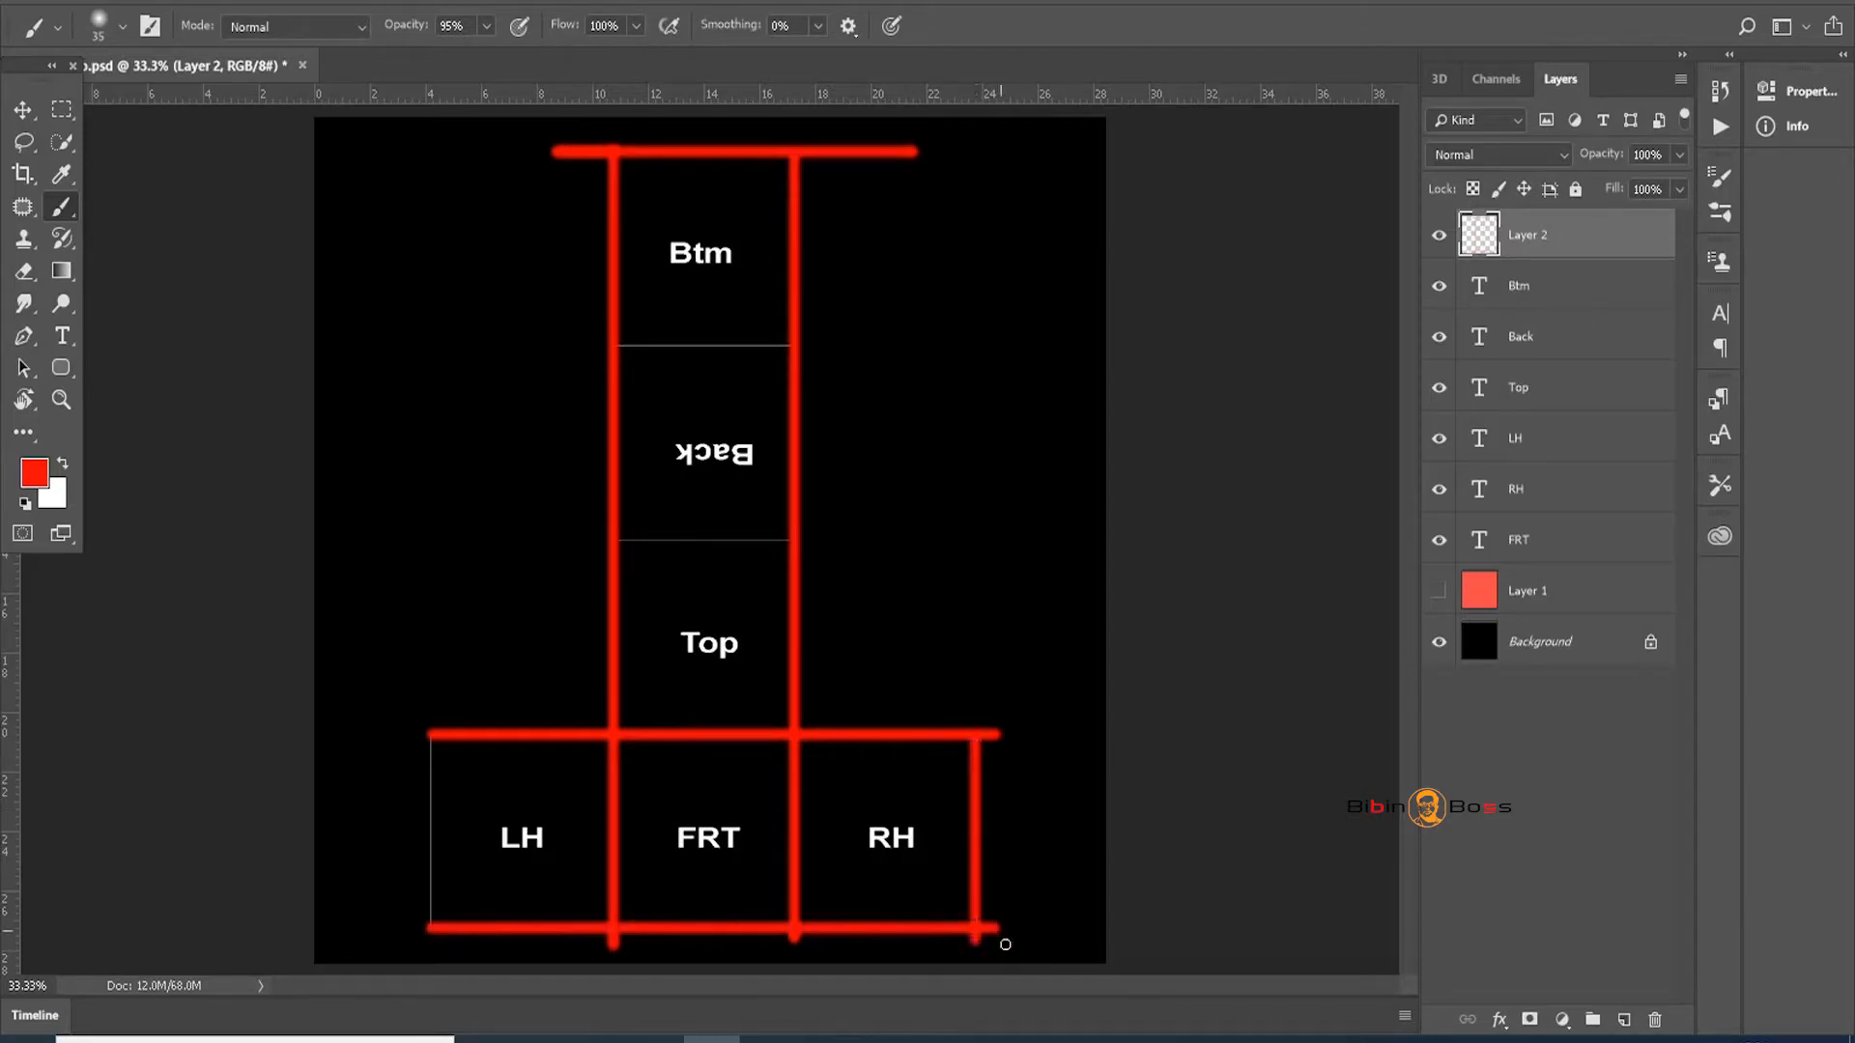
left_click_drag(429, 736, 461, 943, "shift")
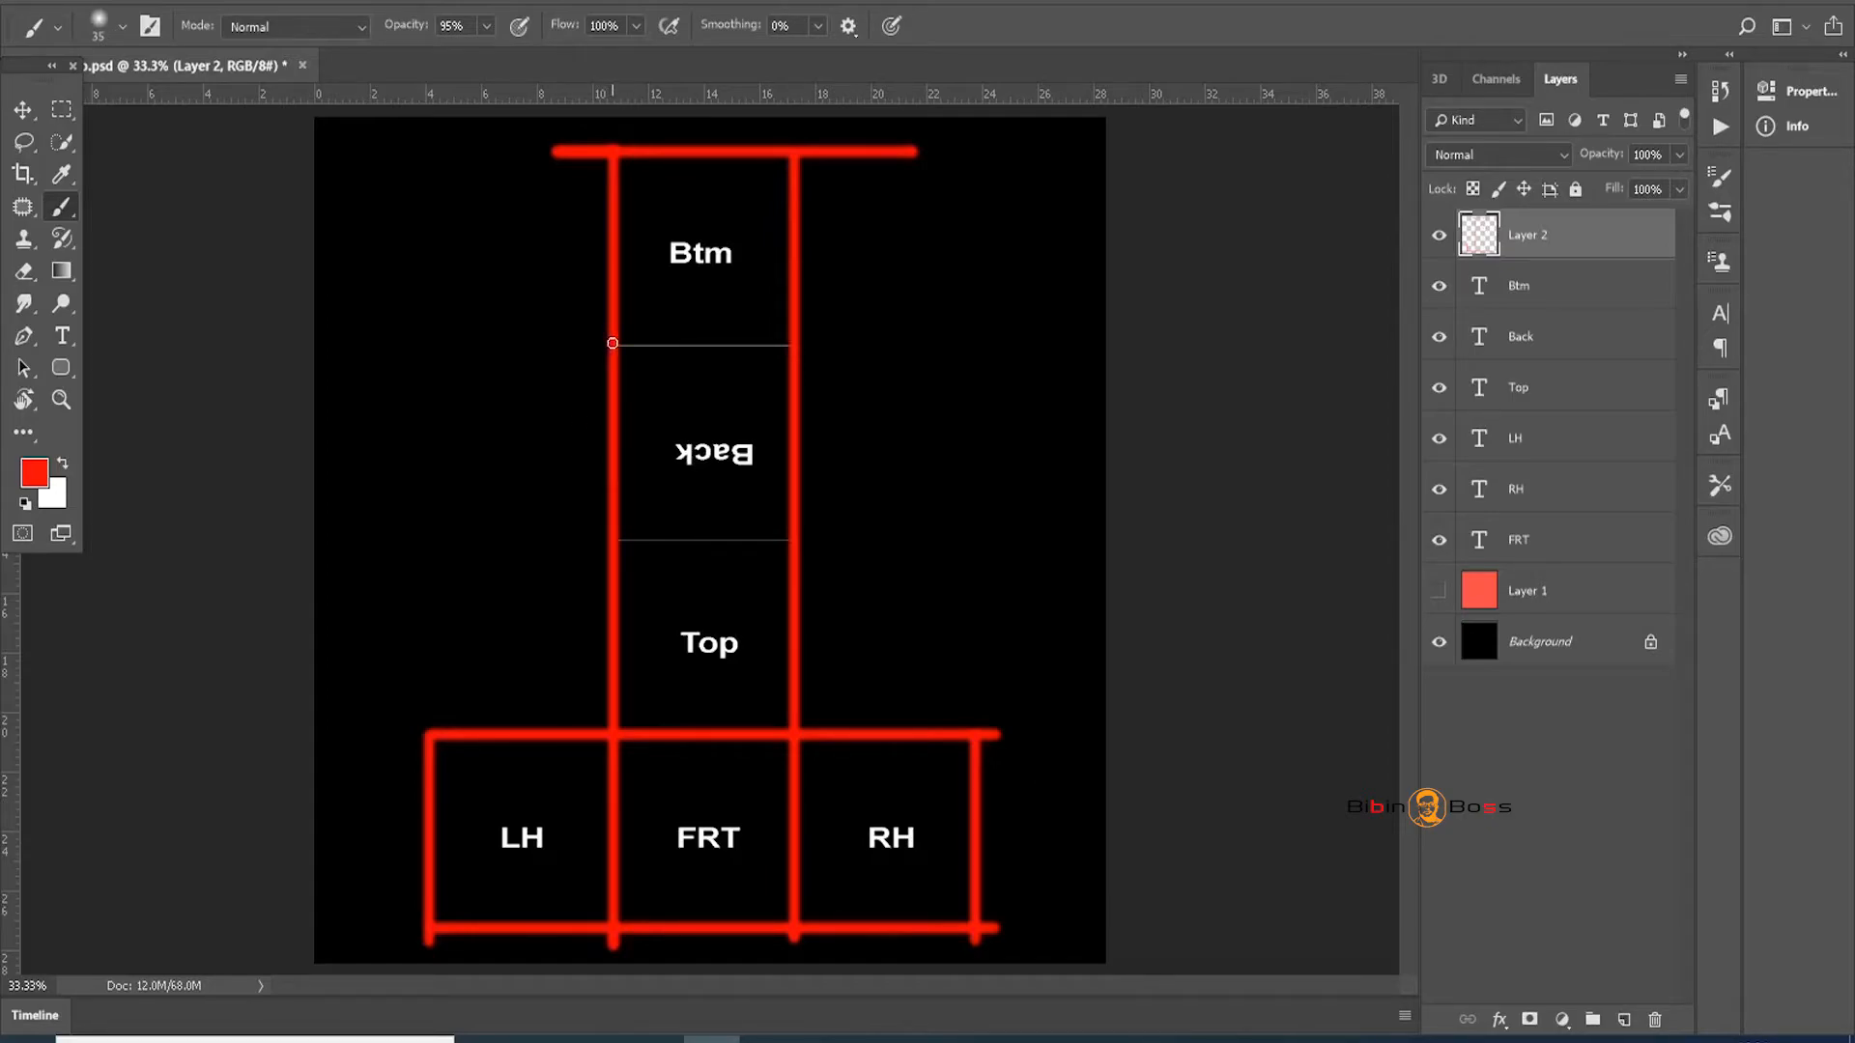
left_click_drag(612, 343, 865, 342)
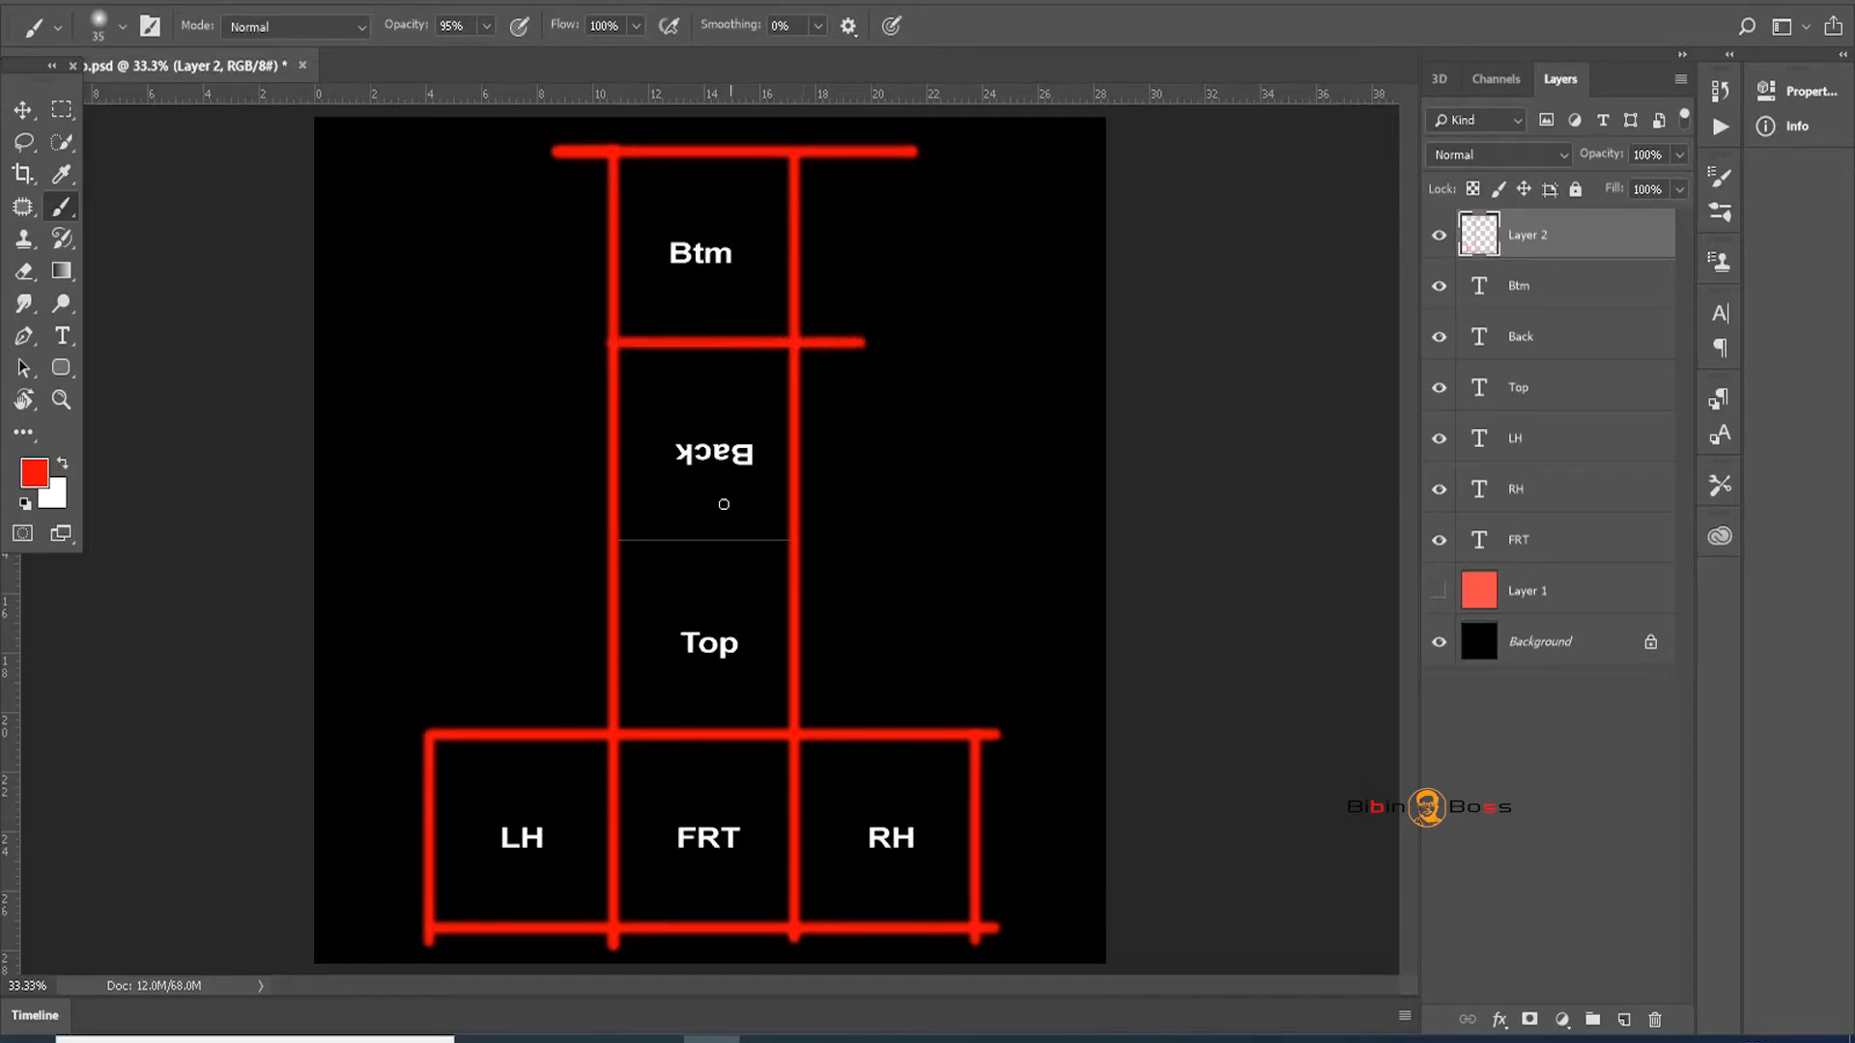
left_click_drag(613, 541, 825, 541)
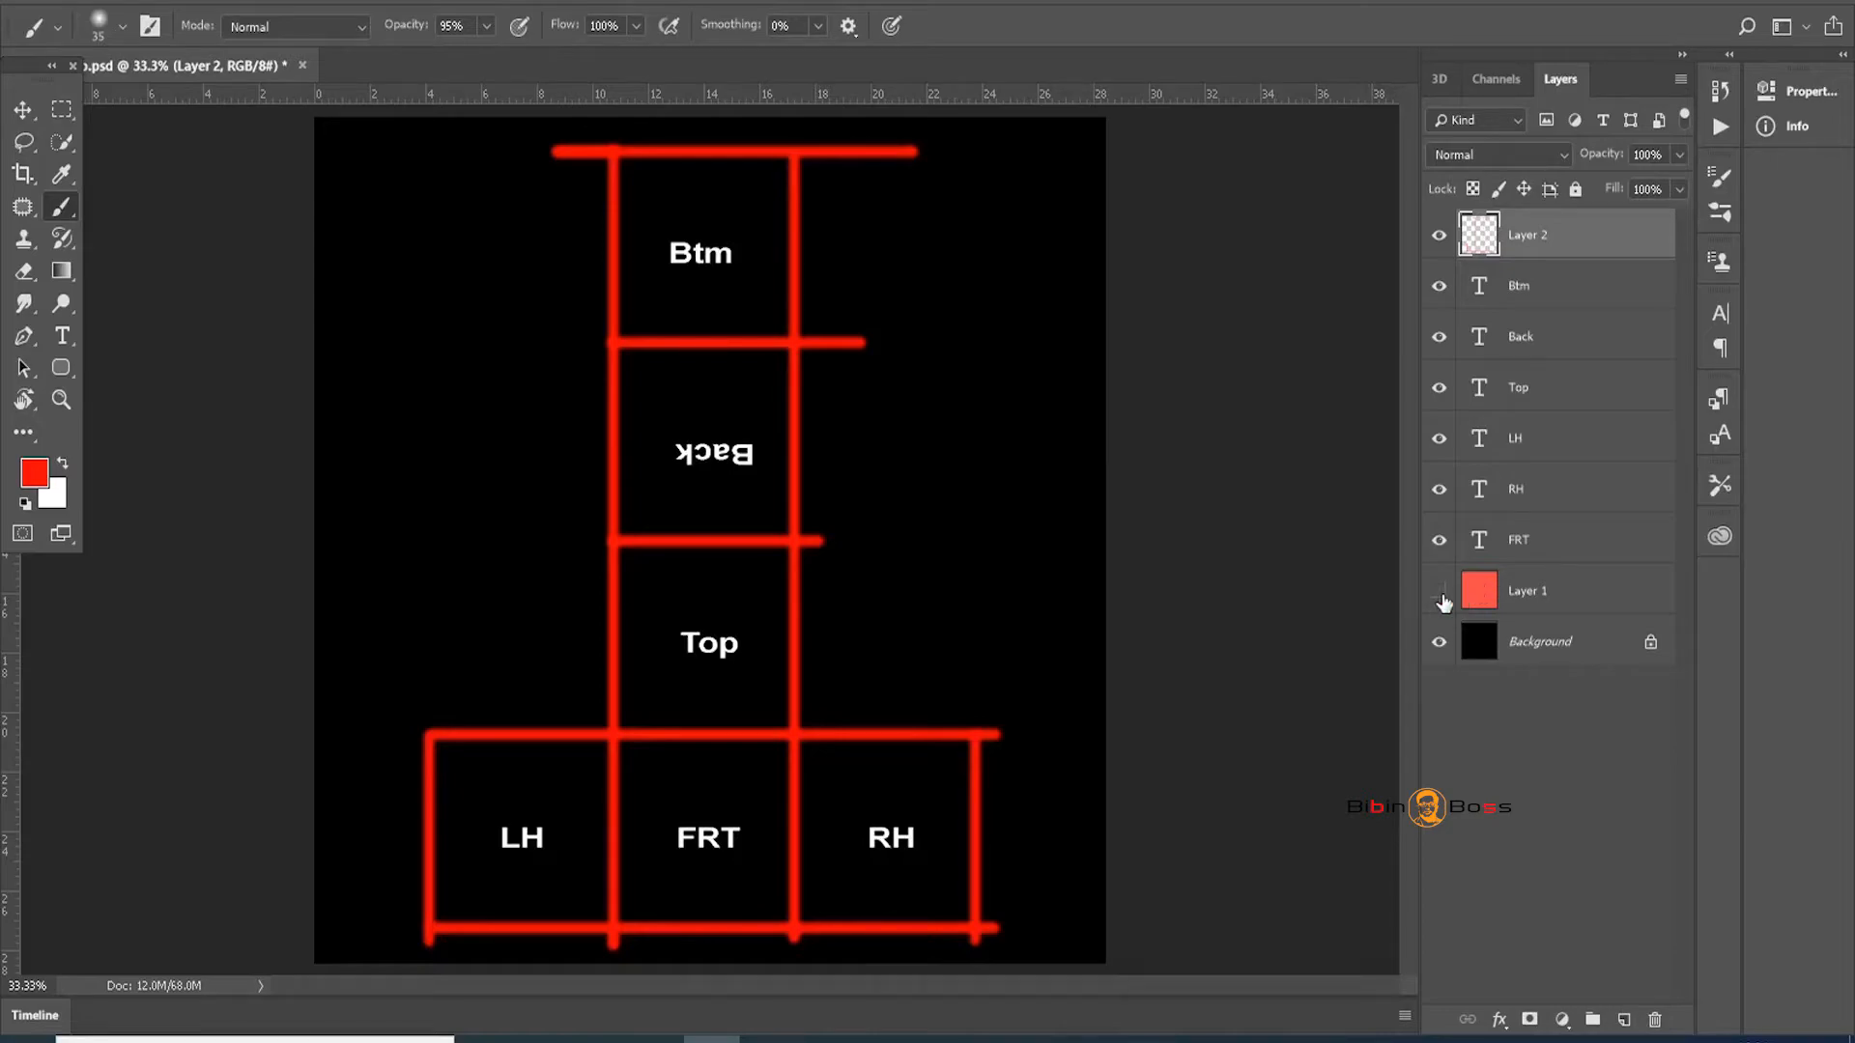
Show Layer 1's fill again and paint freehand red squiggles on both sides of the layout
left_click(1438, 591)
mouse_move(1014, 405)
left_mouse_down()
mouse_move(944, 400)
mouse_move(1019, 440)
mouse_move(1079, 606)
mouse_move(974, 539)
left_mouse_up()
mouse_move(427, 377)
left_mouse_down()
mouse_move(459, 387)
mouse_move(437, 311)
mouse_move(500, 570)
mouse_move(417, 535)
left_mouse_up()
left_click_drag(412, 495, 431, 590)
left_click_drag(338, 470, 421, 274)
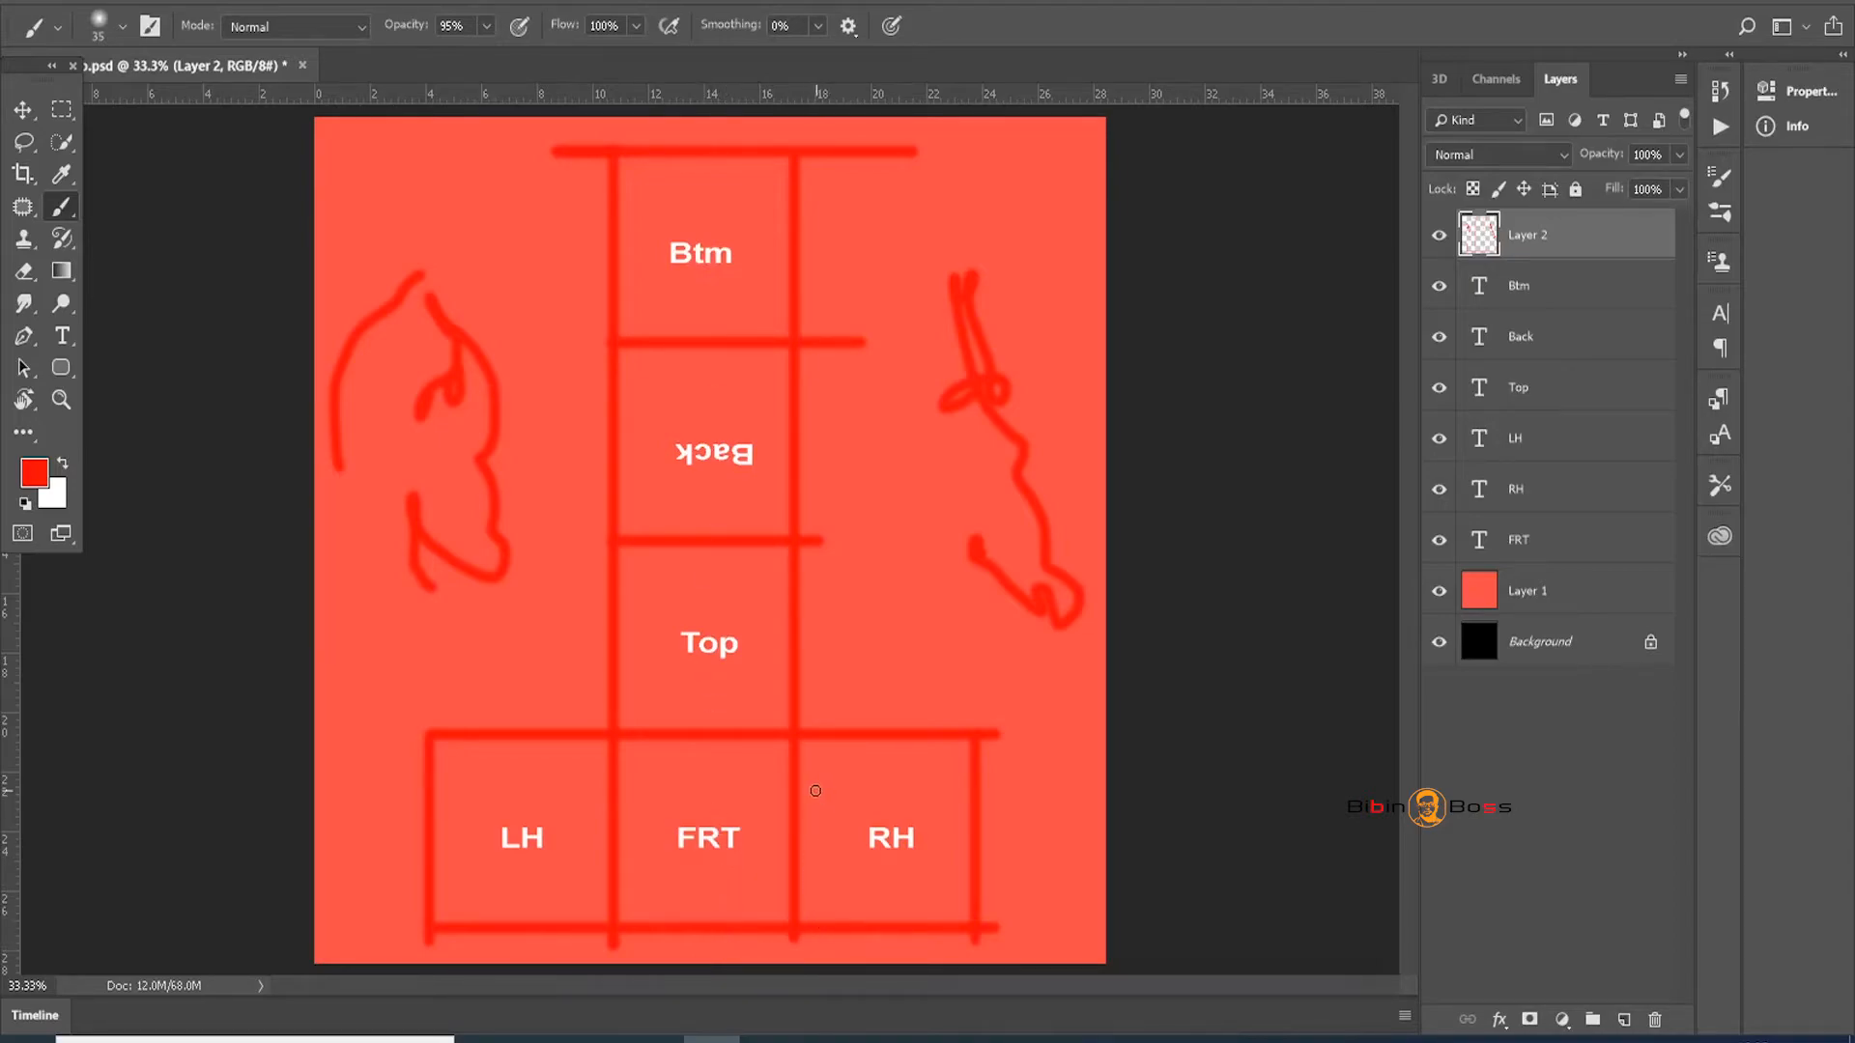
left_click(1566, 609)
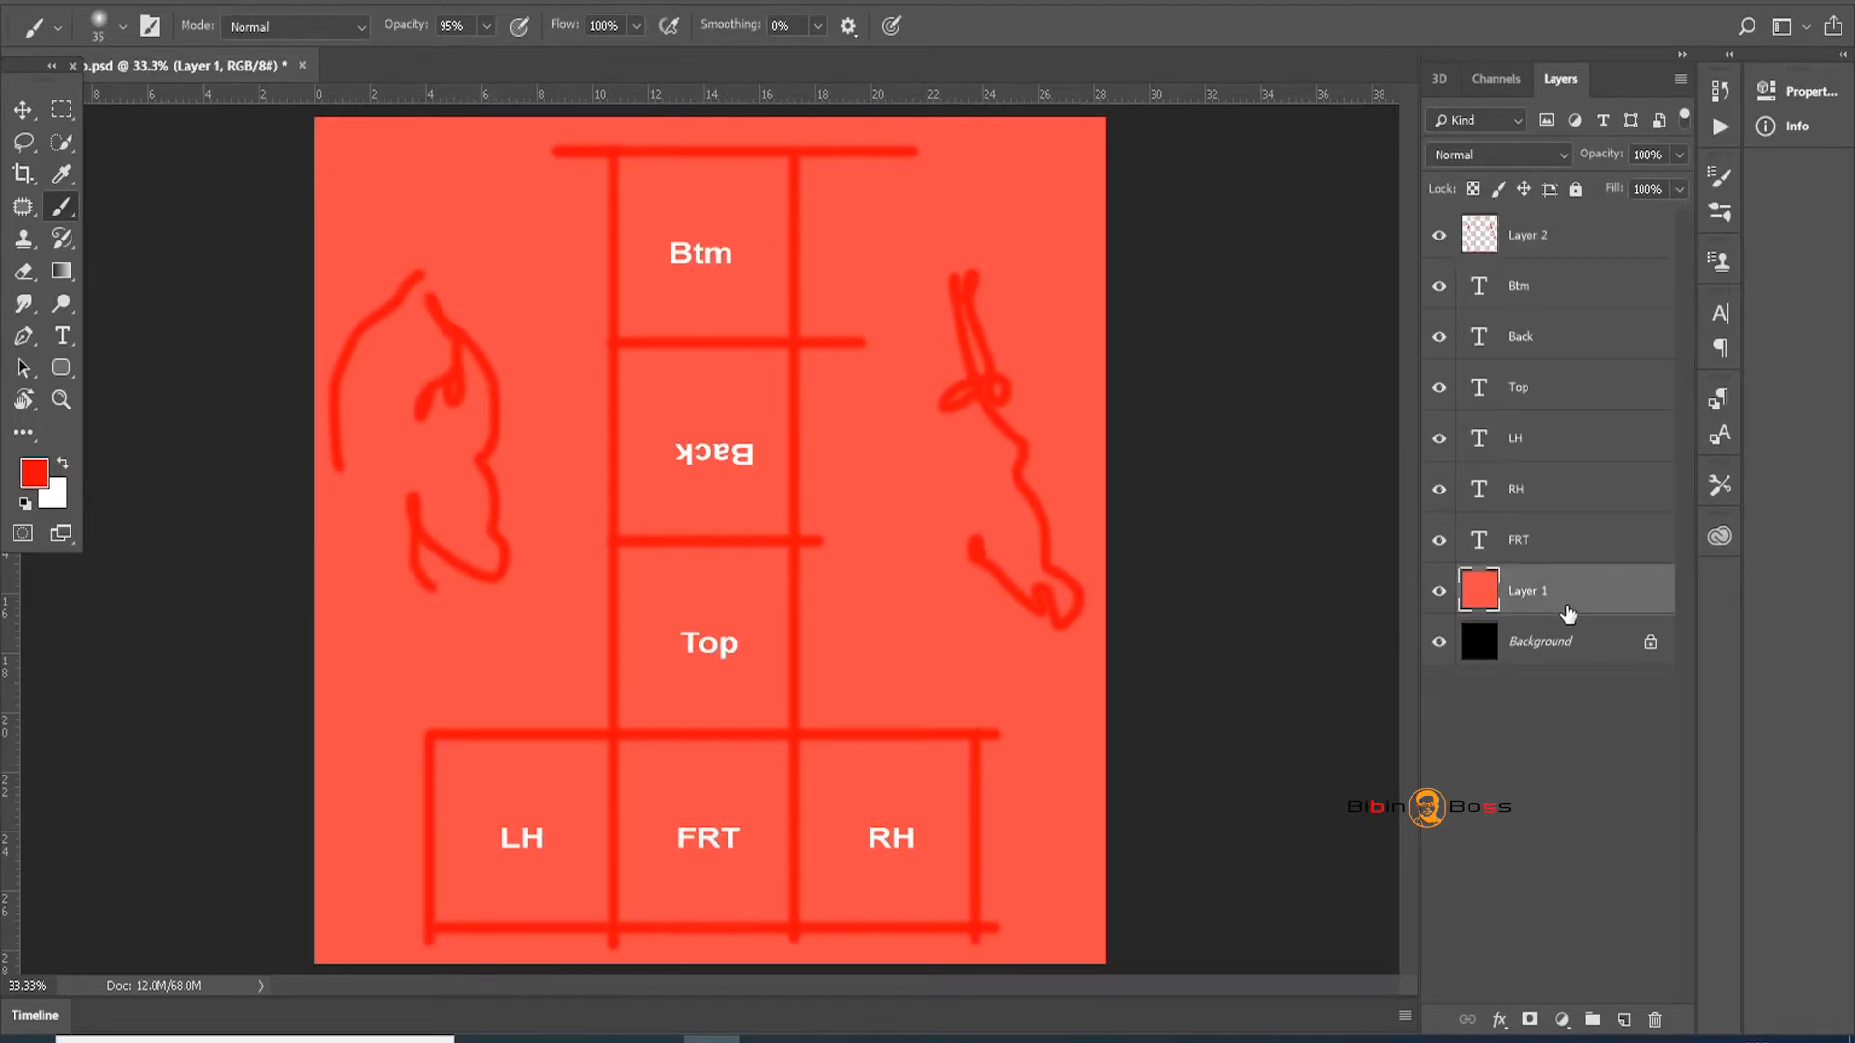
Refill Layer 1 with pale pink #f59292 and save the document
left_click(40, 479)
left_click_drag(974, 222, 852, 208)
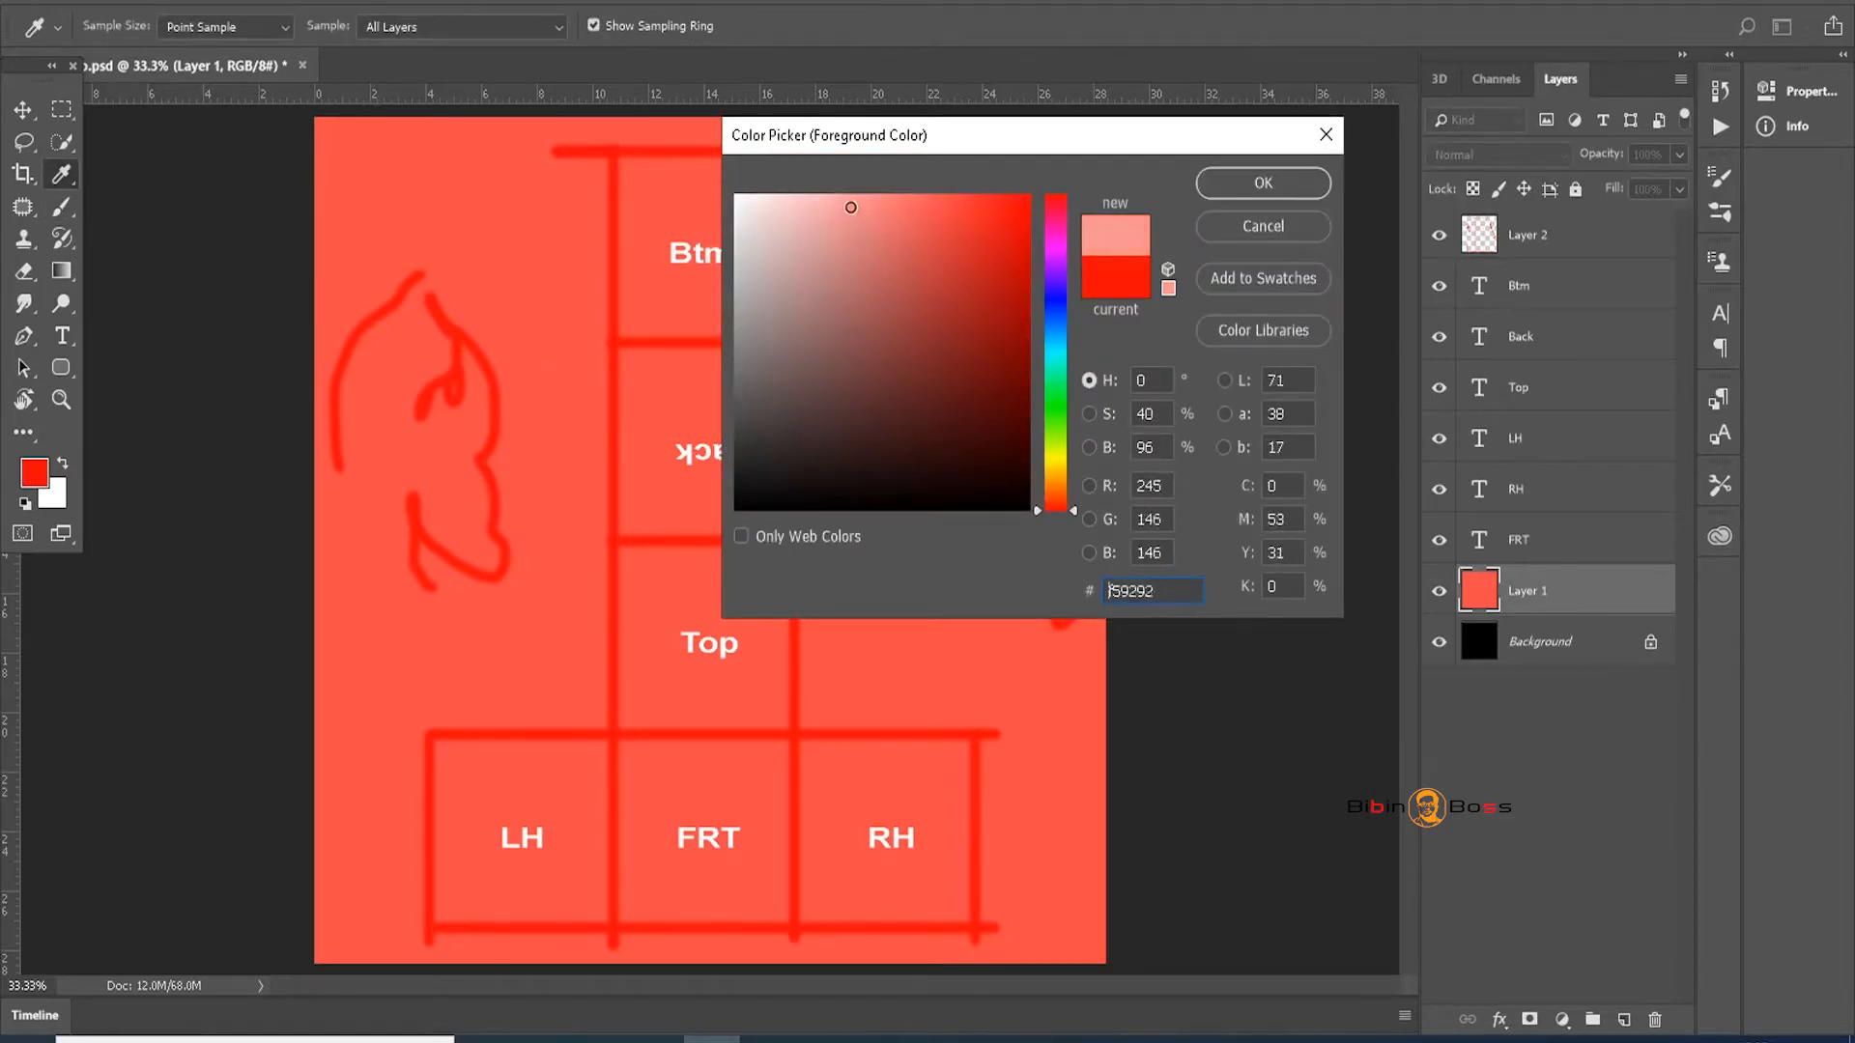
key("b")
left_click(1263, 183)
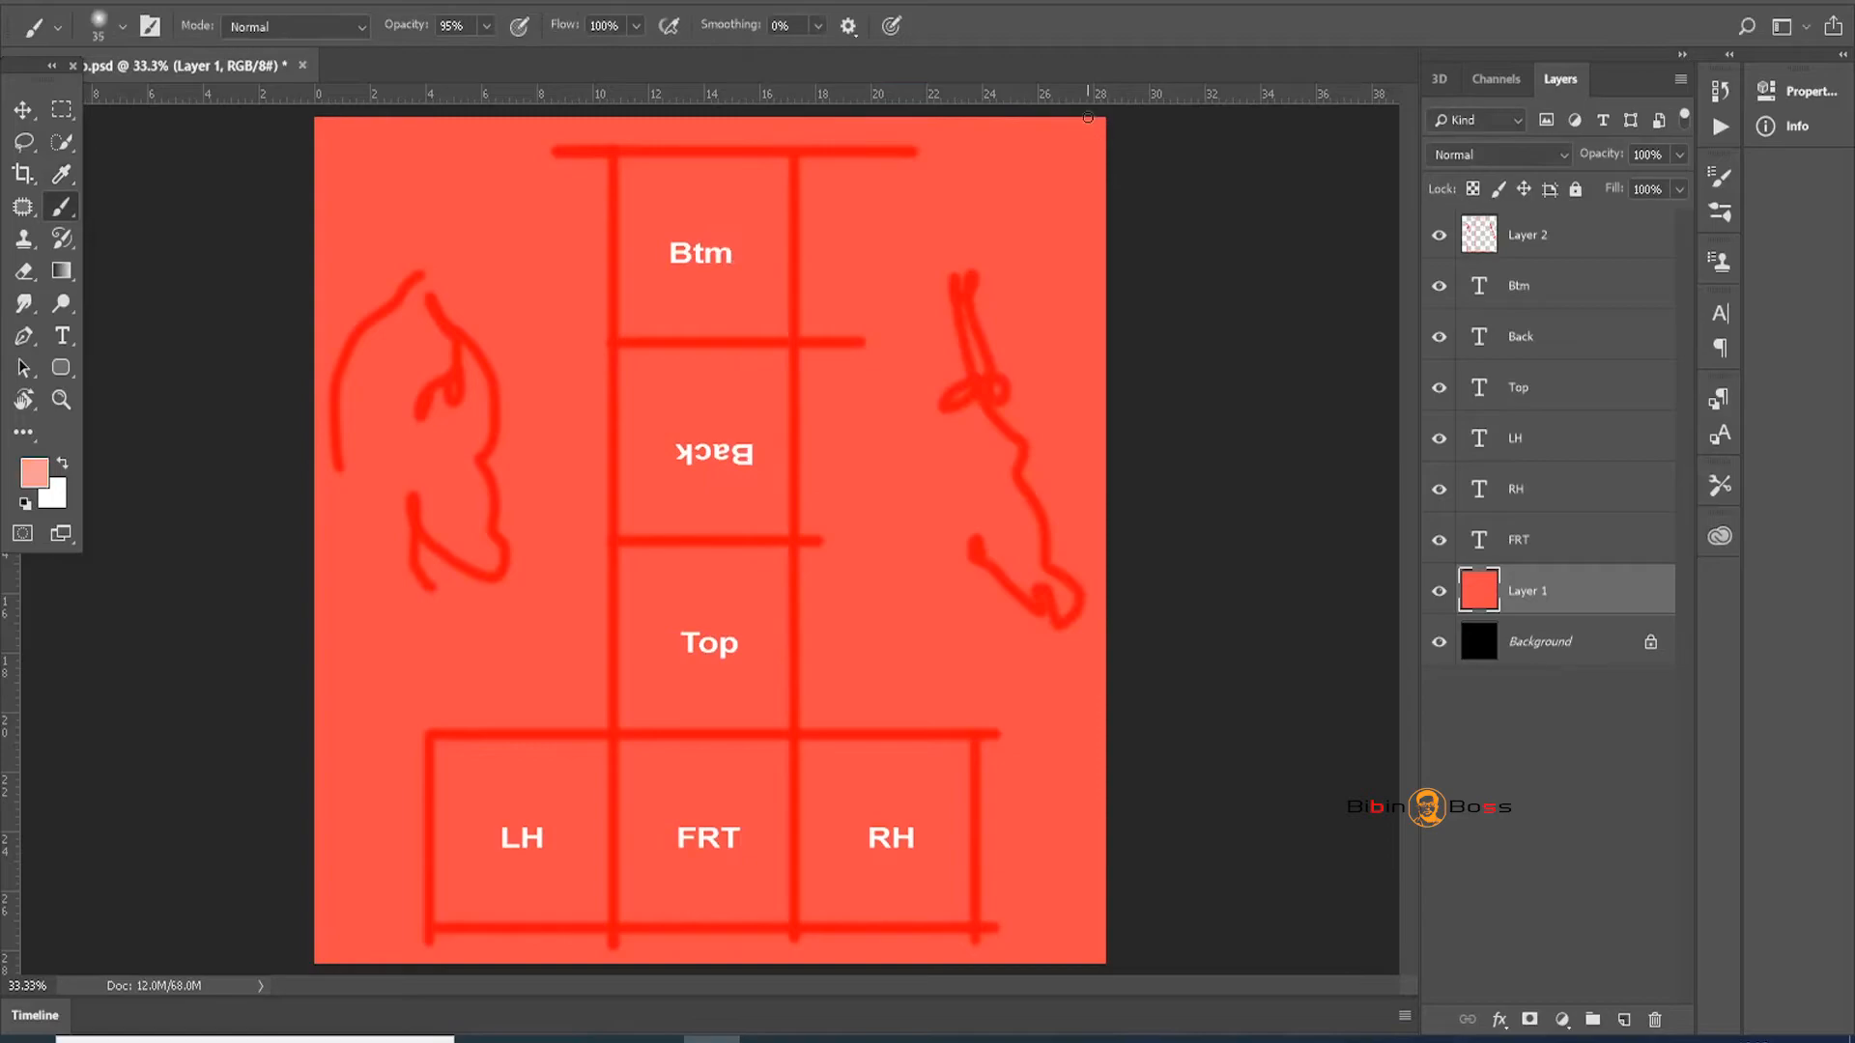
key("alt+BackSpace")
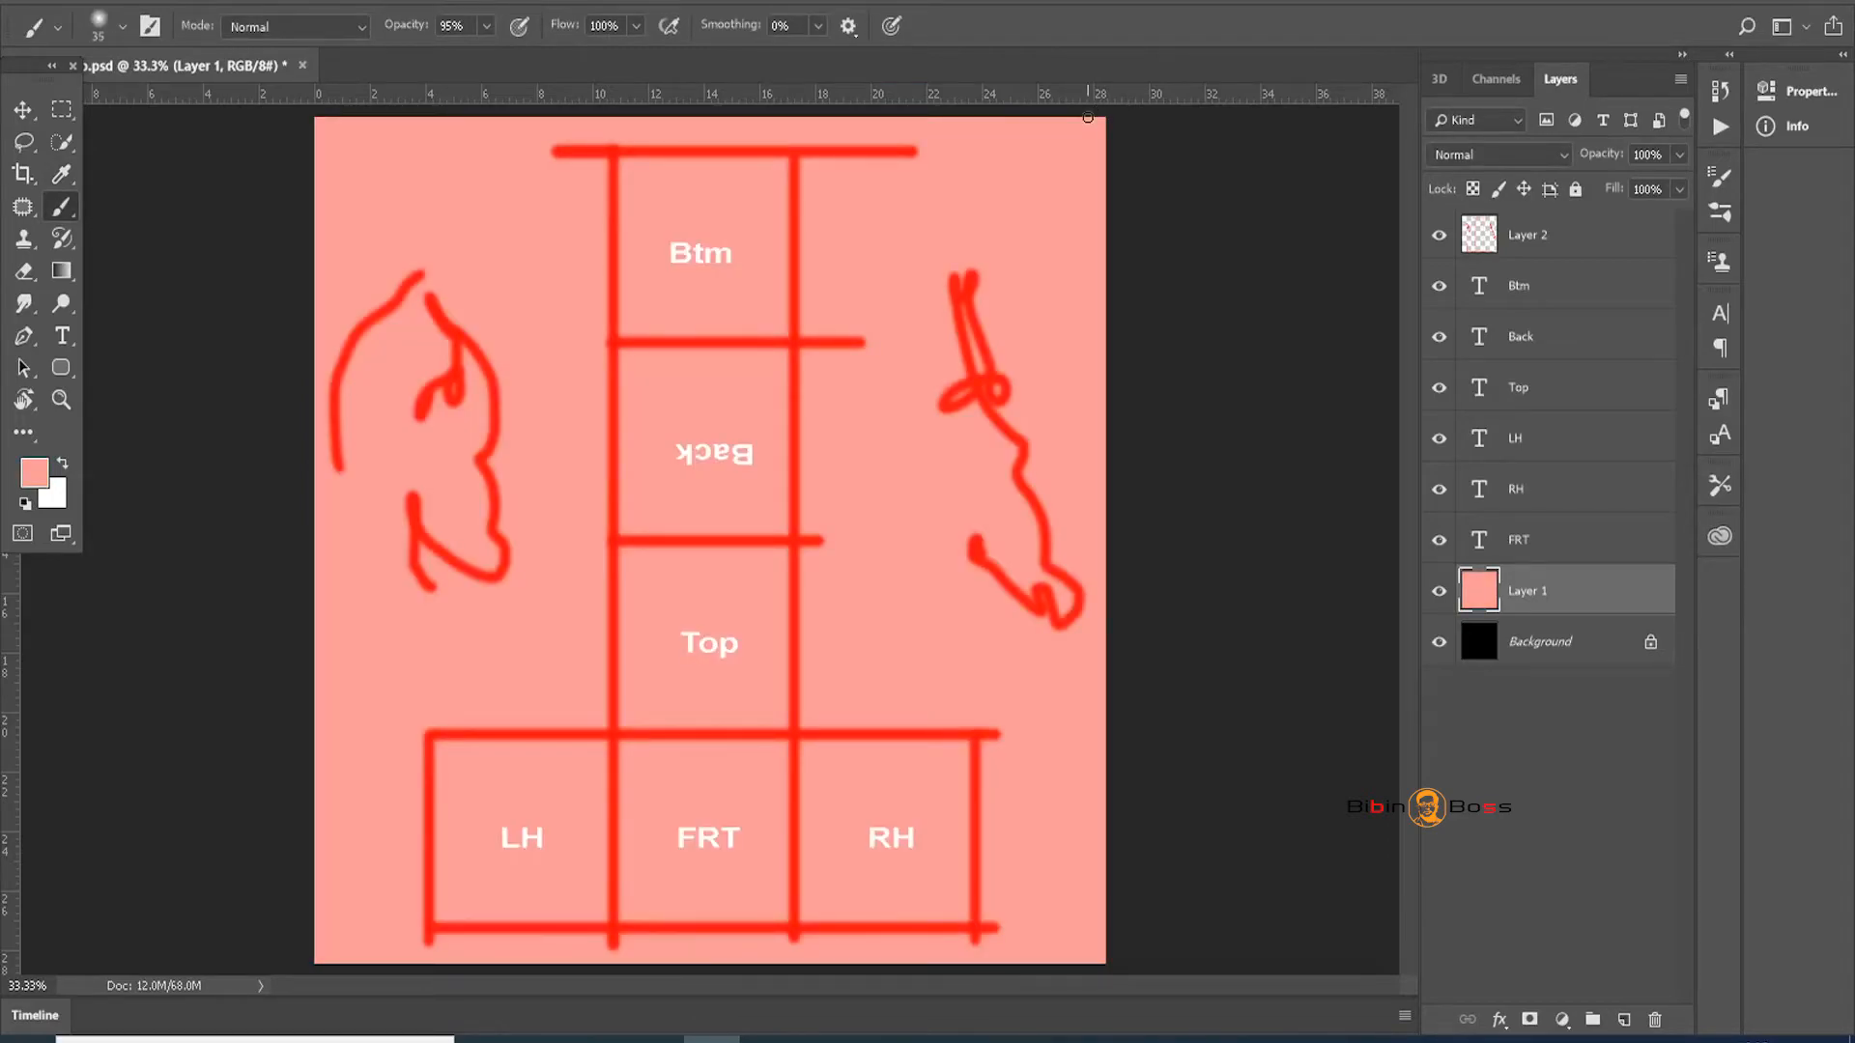
key("ctrl+s")
Save a copy in JPEG format, renaming it box_Texture
key("ctrl+shift+s")
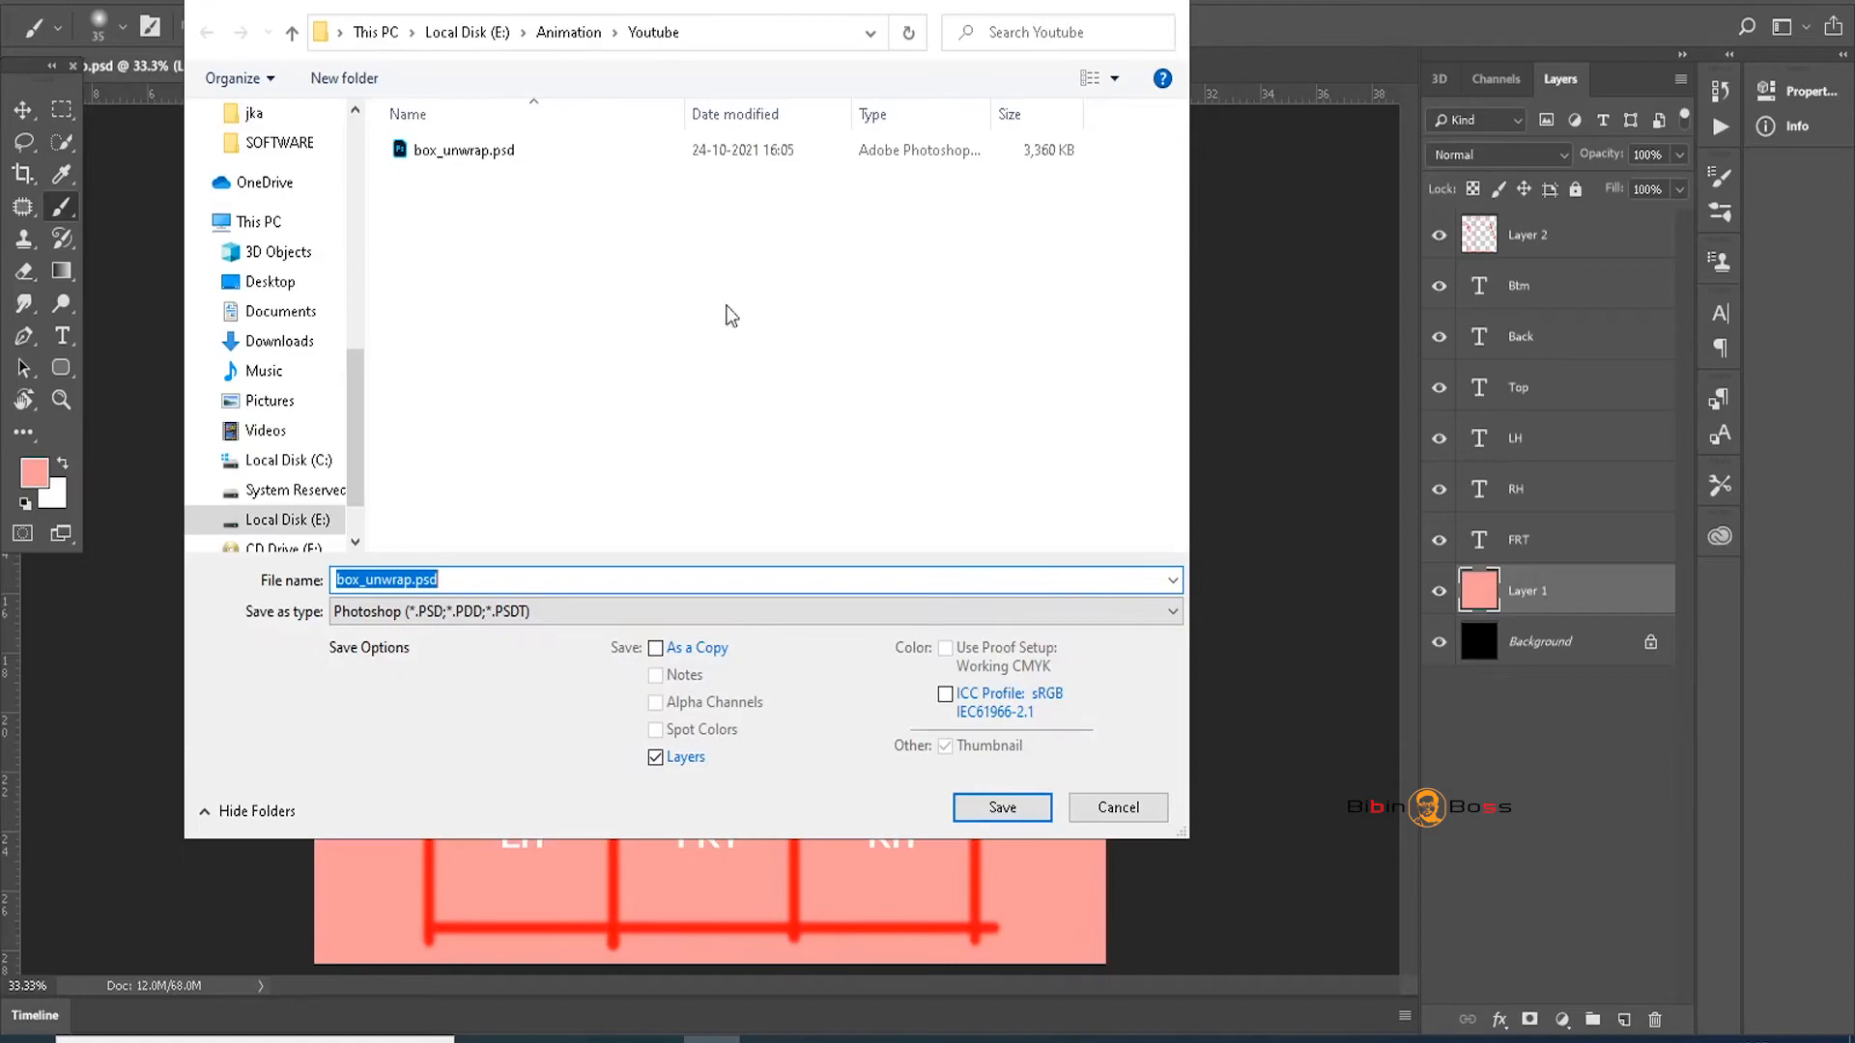
left_click(451, 612)
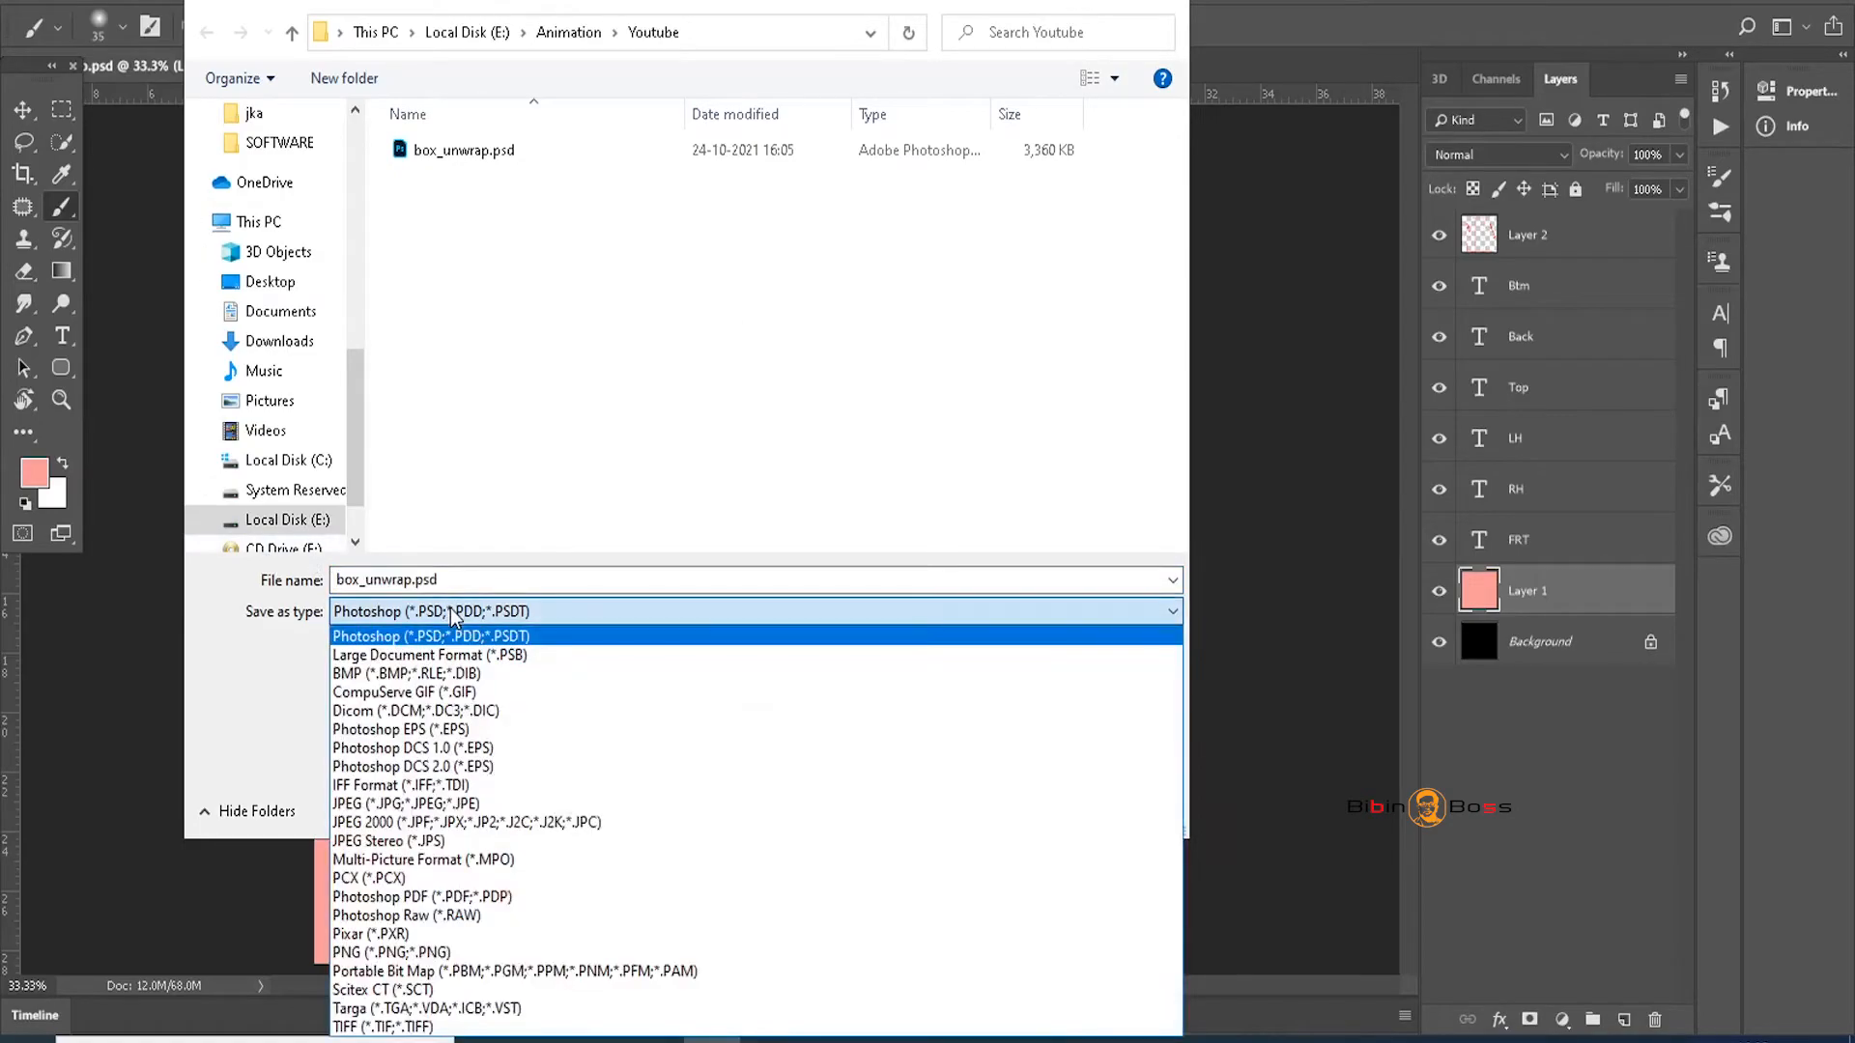
left_click(465, 807)
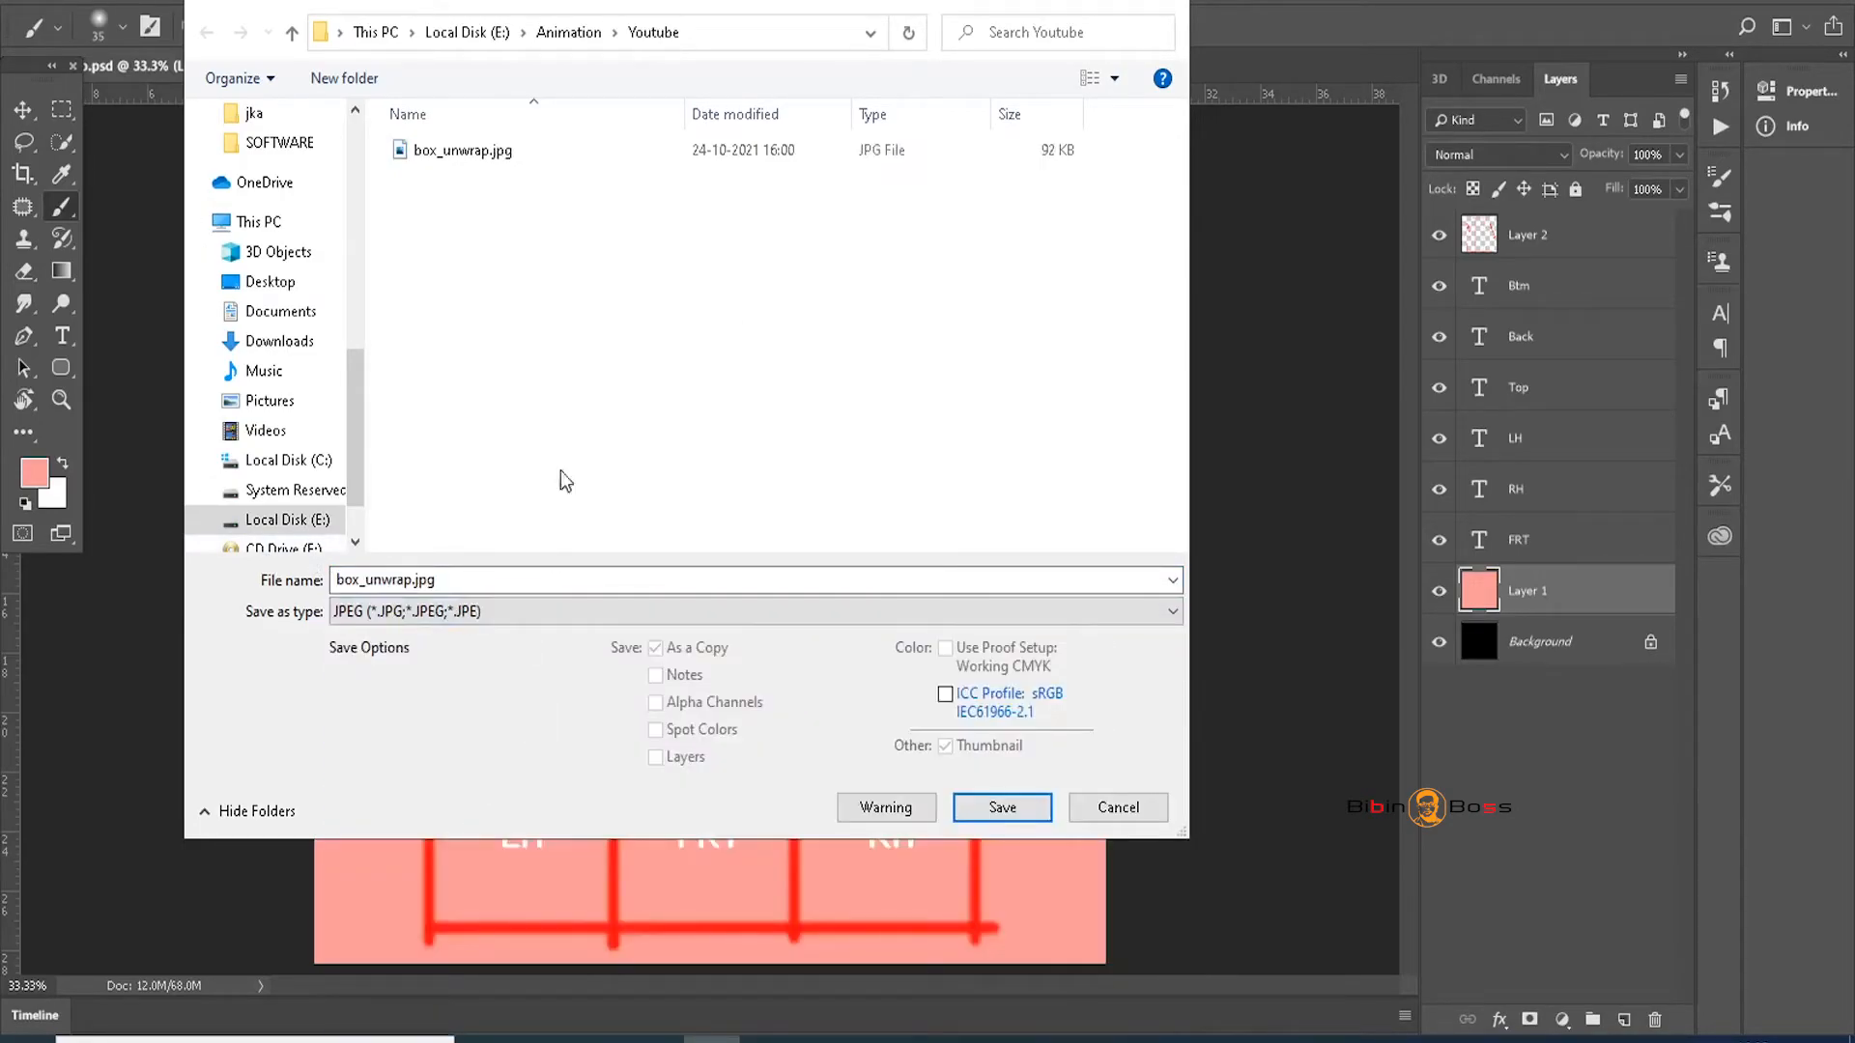
left_click(480, 156)
left_click(397, 583)
left_click_drag(393, 580, 572, 575)
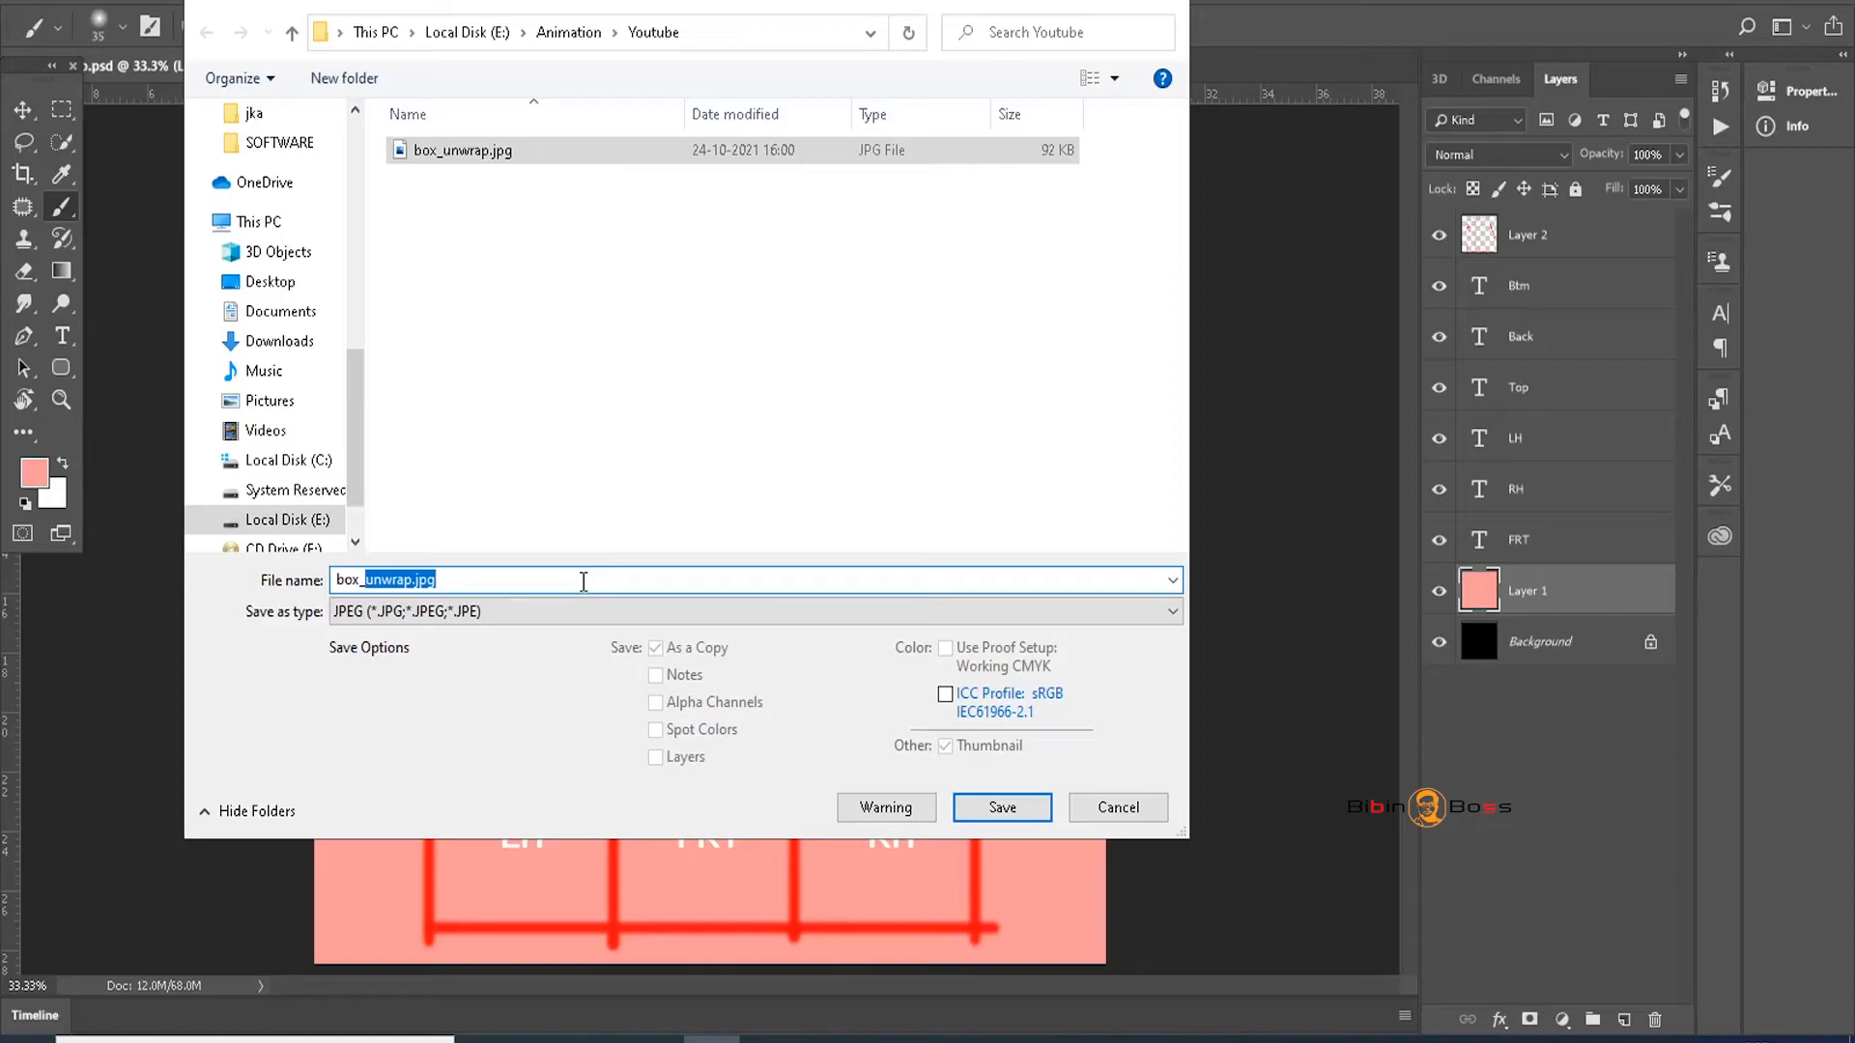
type("Texture")
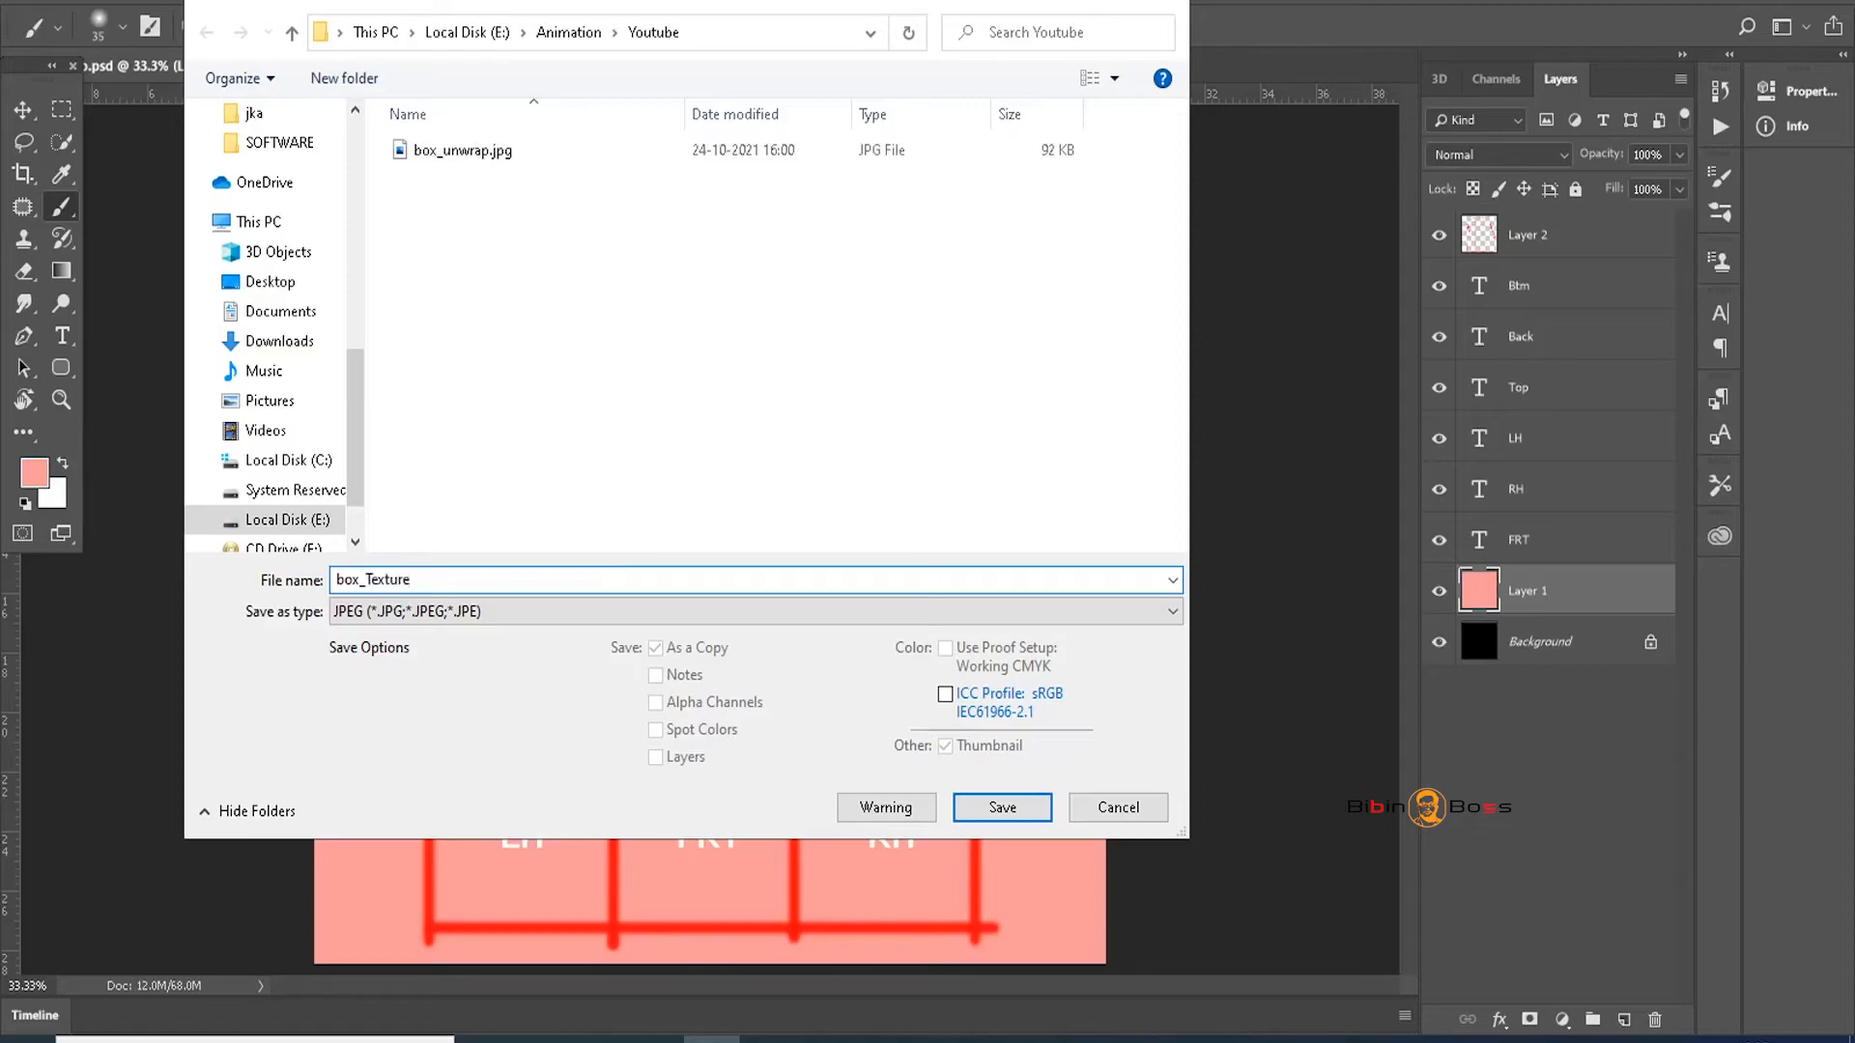
Accept maximum JPEG quality 12, then switch over to the Maya scene
key("Return")
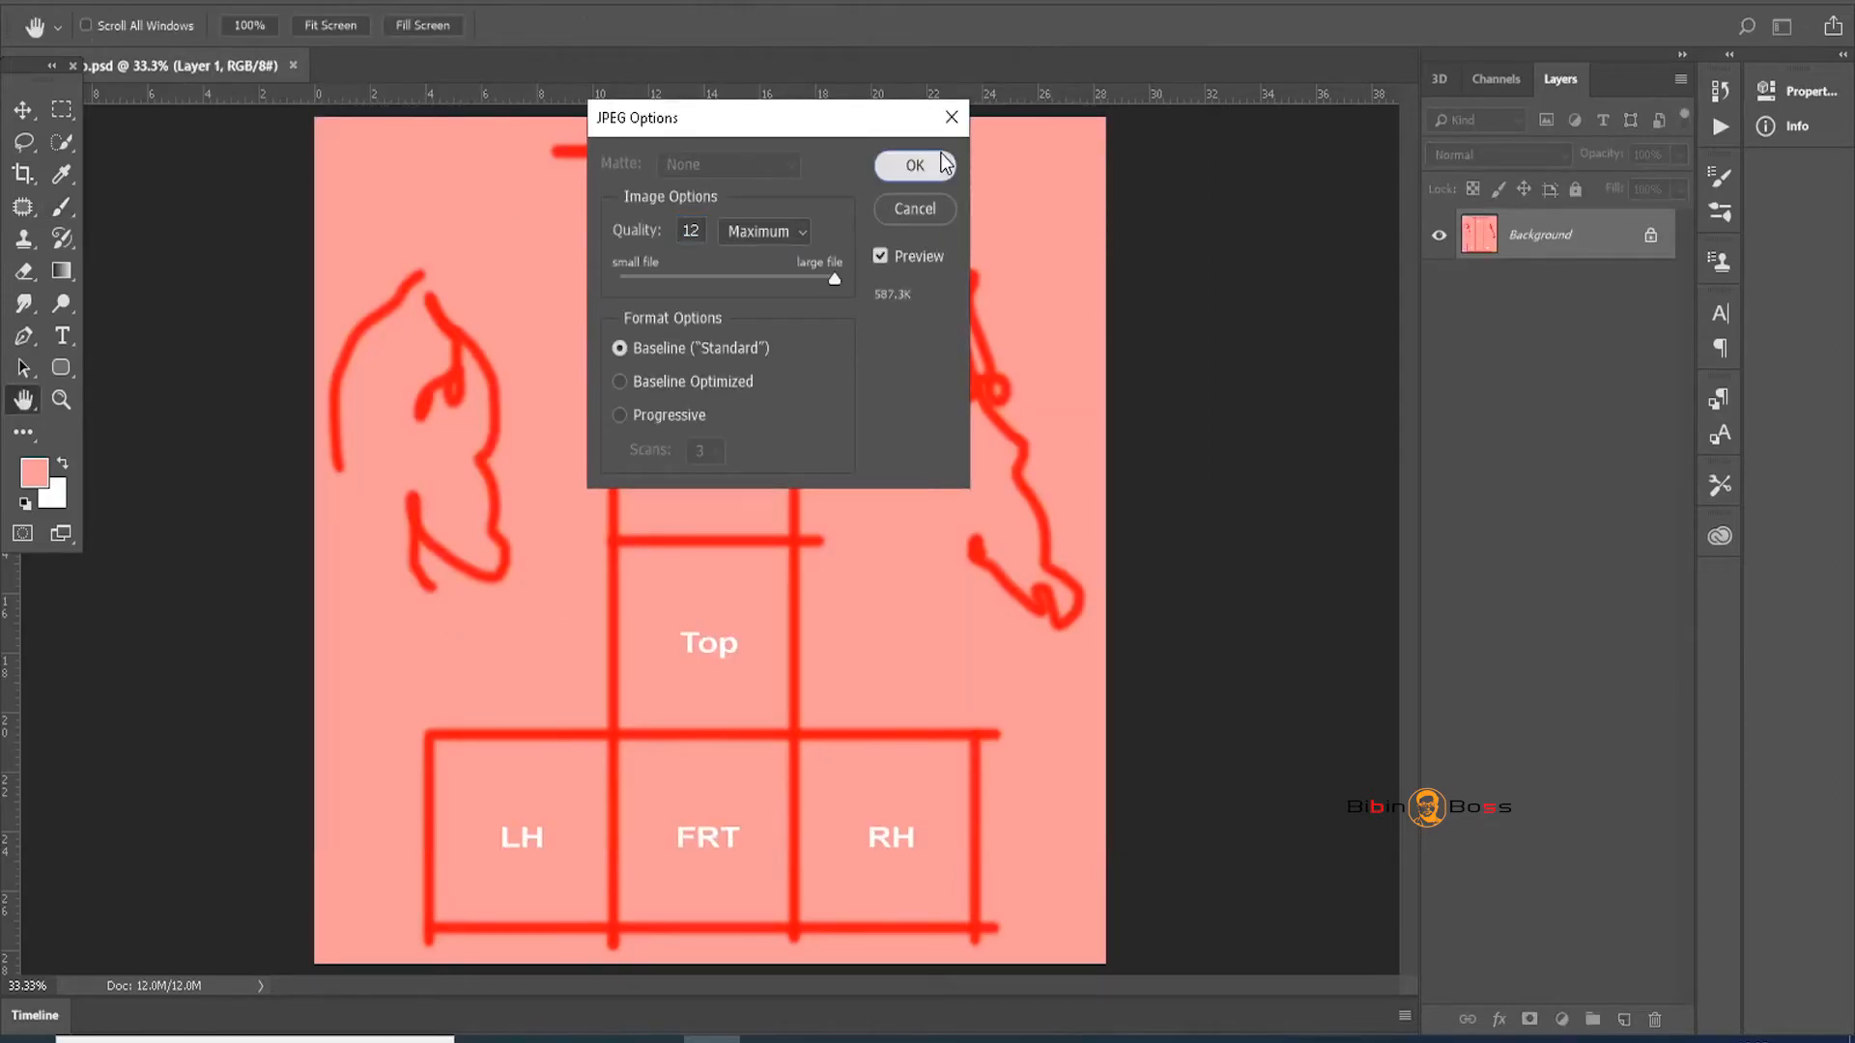
left_click(913, 165)
key("b")
left_click(1722, 2)
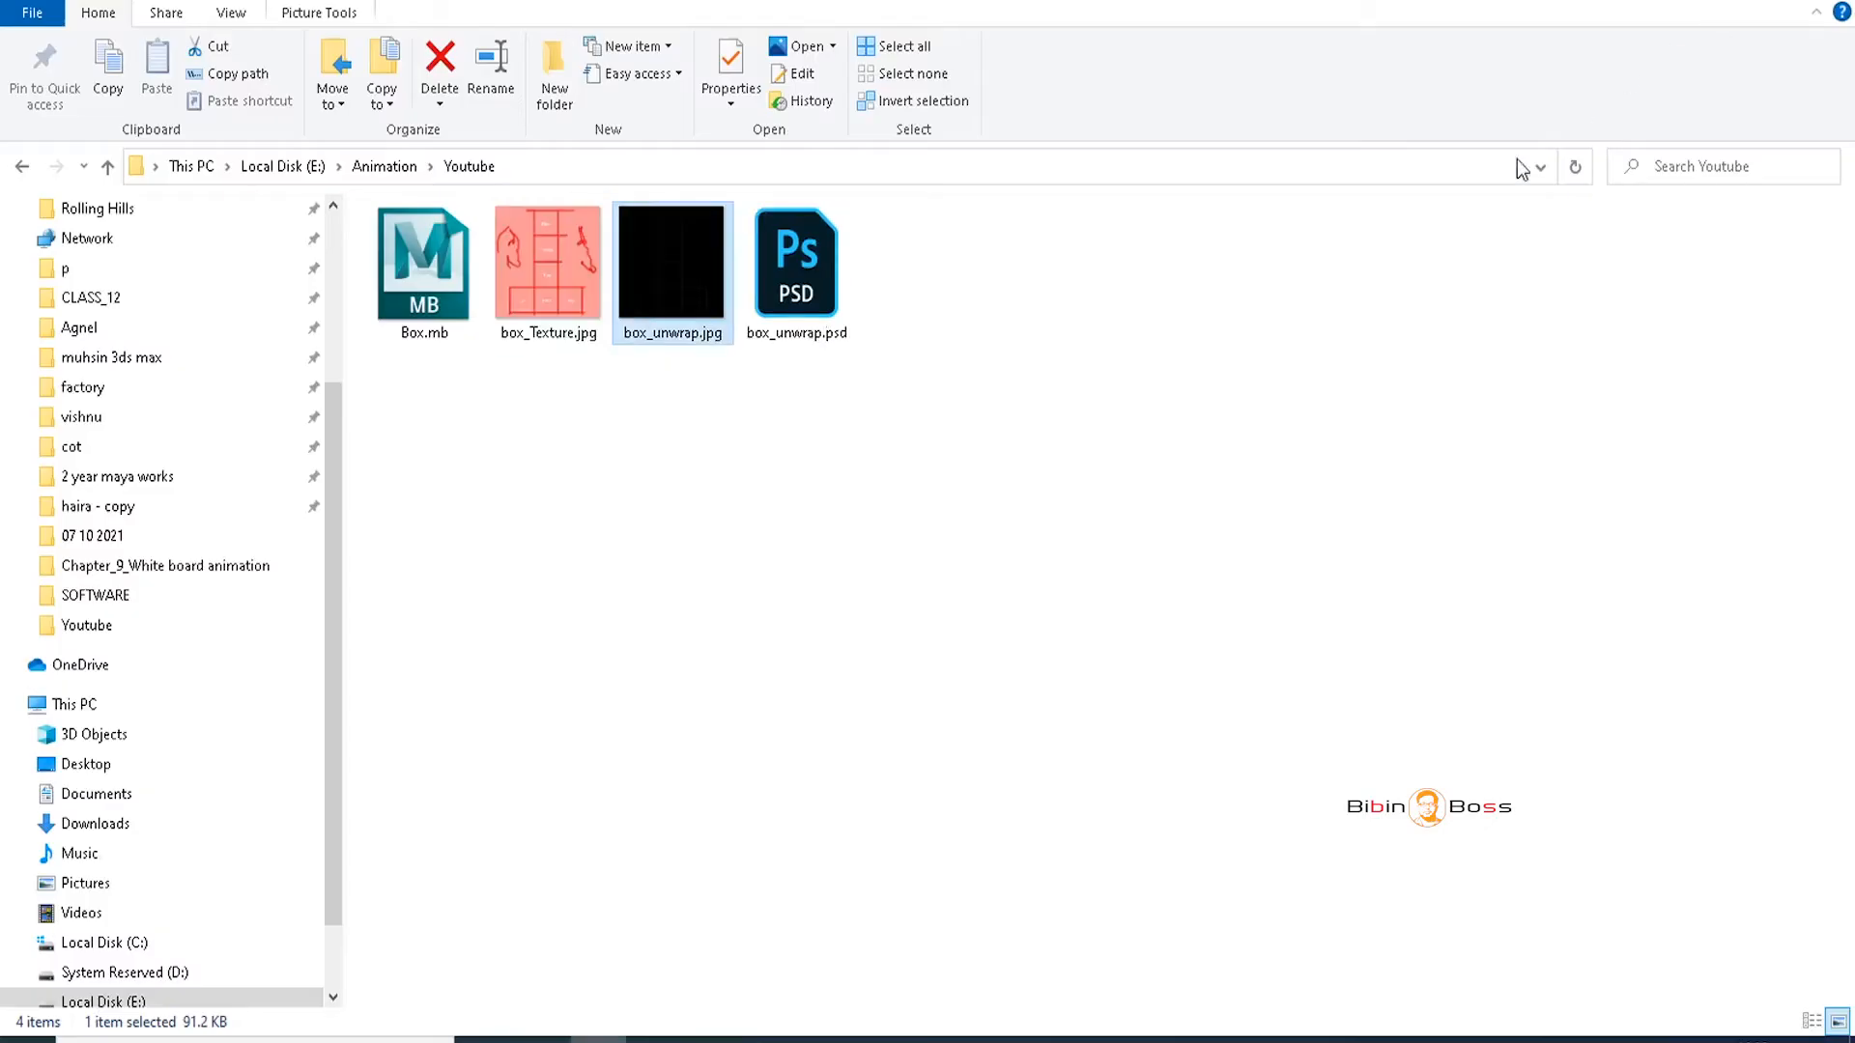
left_click(1726, 4)
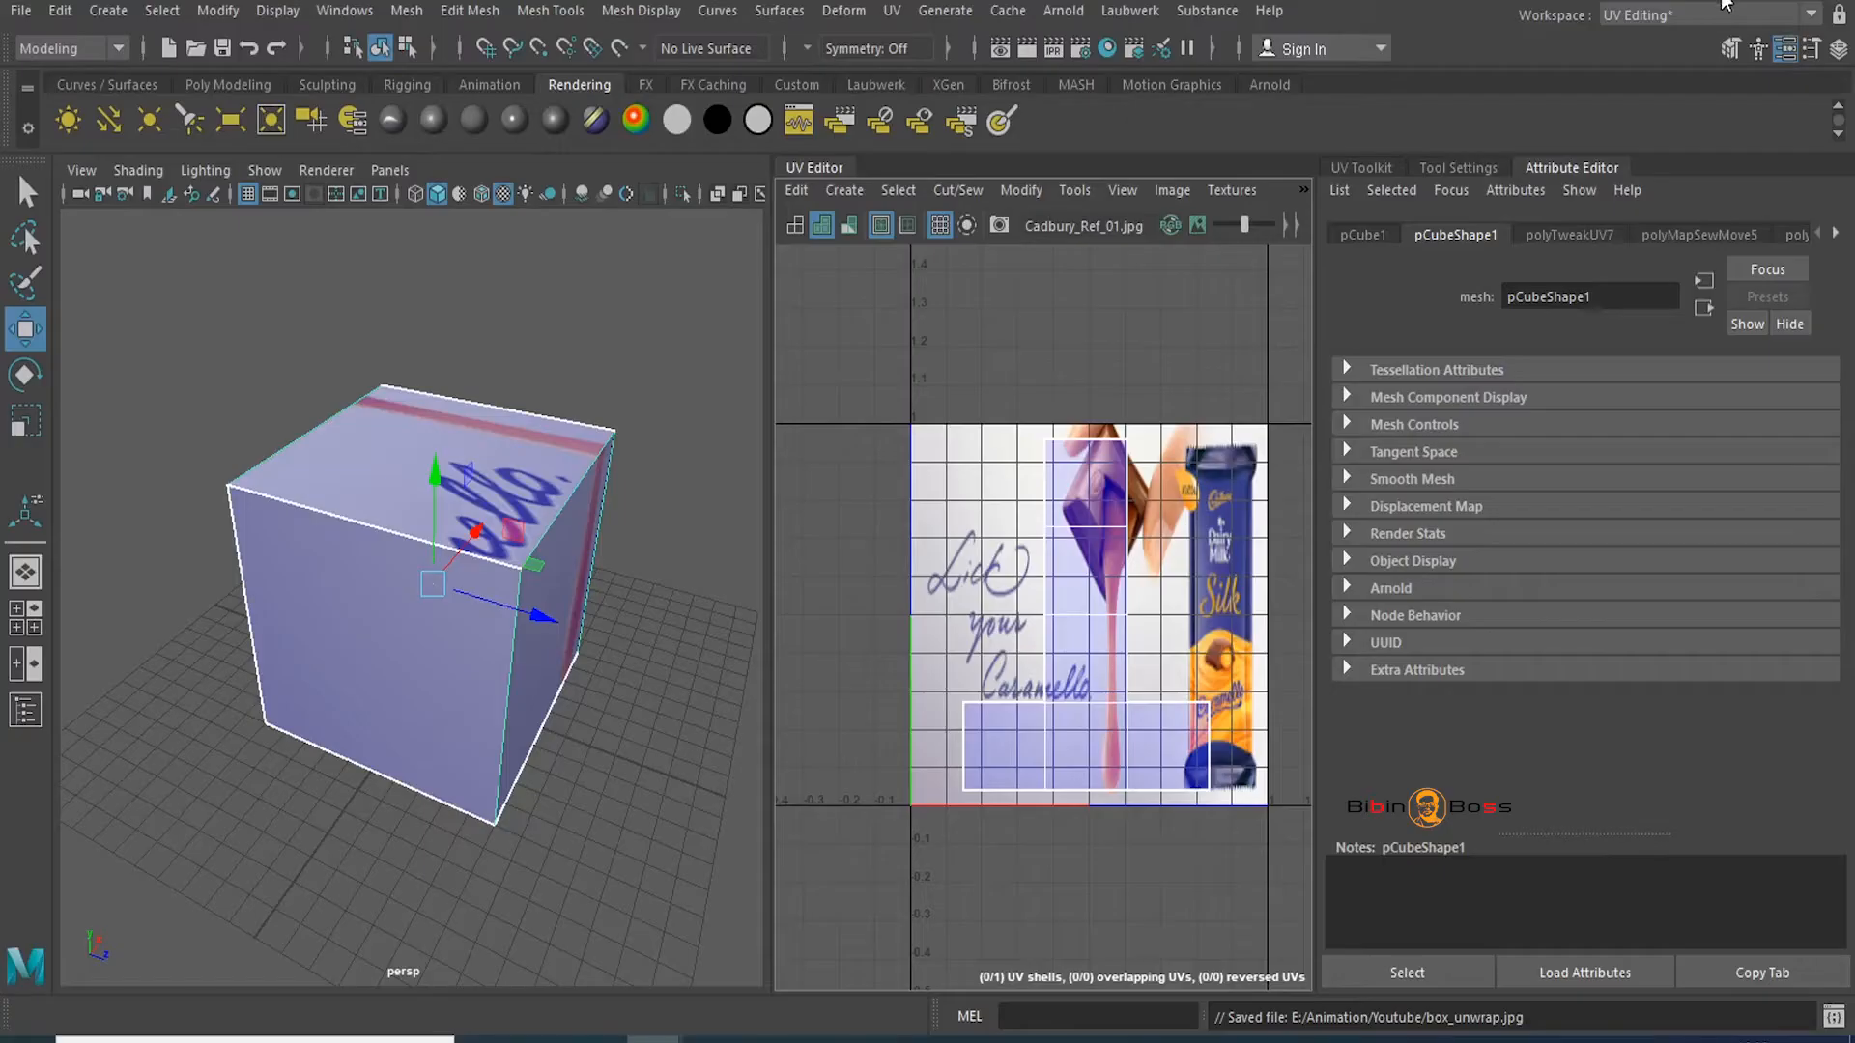
Hide the UV Editor and orbit the widened view round to the cube's opposite side
left_click(816, 168)
left_click_drag(736, 458, 705, 431, "alt")
scroll(704, 430, "down", 5)
left_click_drag(1105, 460, 669, 480, "alt")
scroll(670, 480, "up", 1)
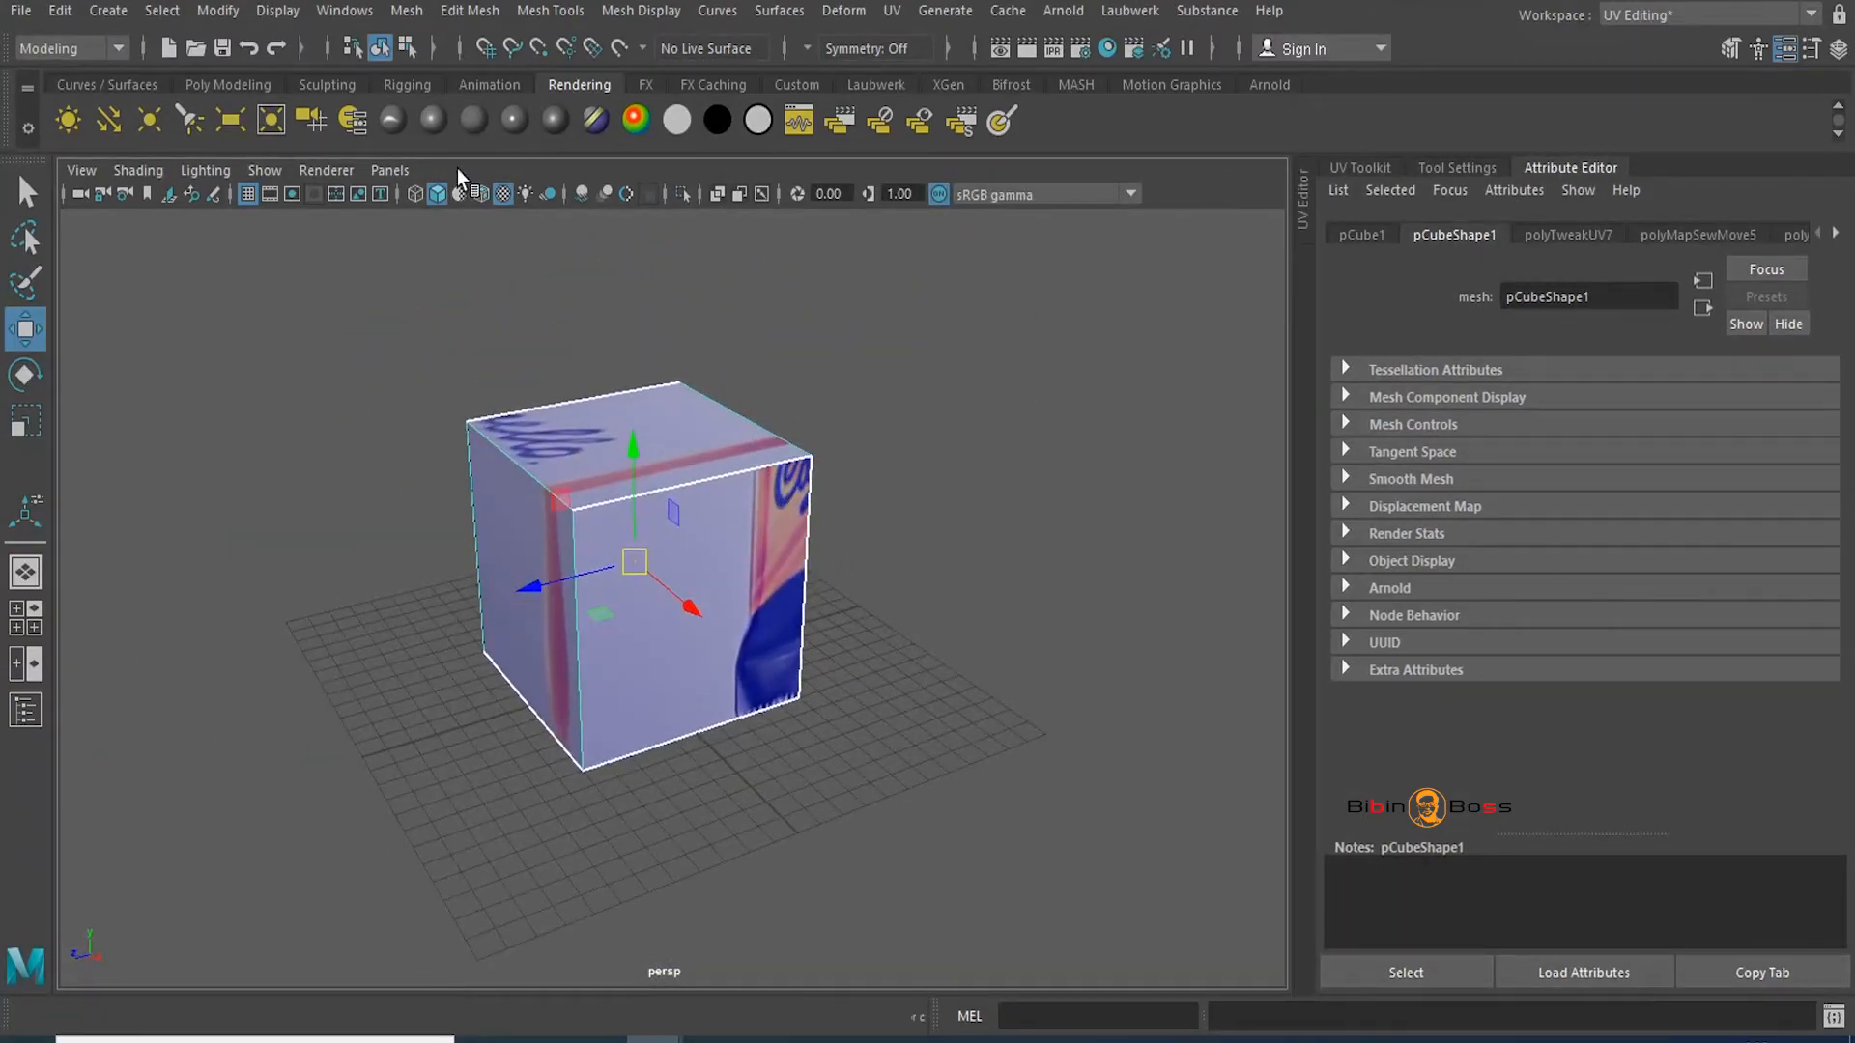
Give the cube a new Blinn material with a File texture on Color, ready to browse for the image
left_click(436, 131)
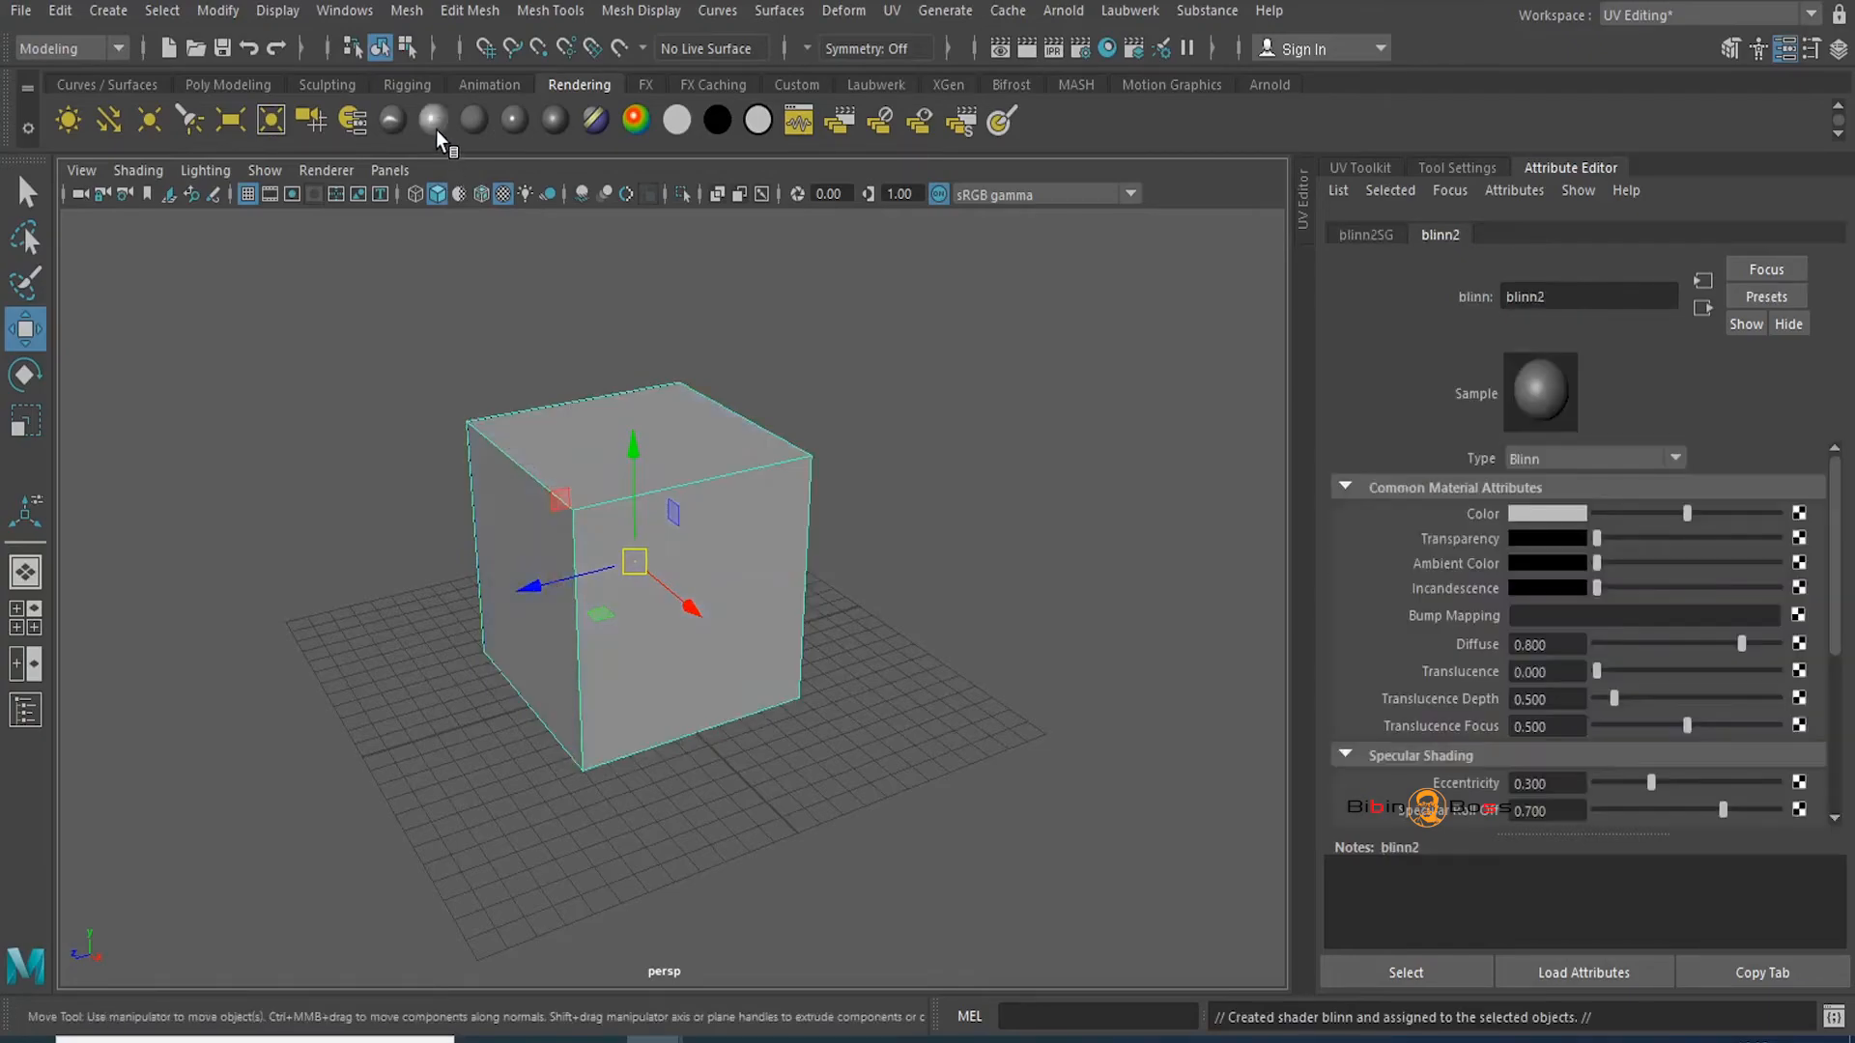
left_click(1798, 513)
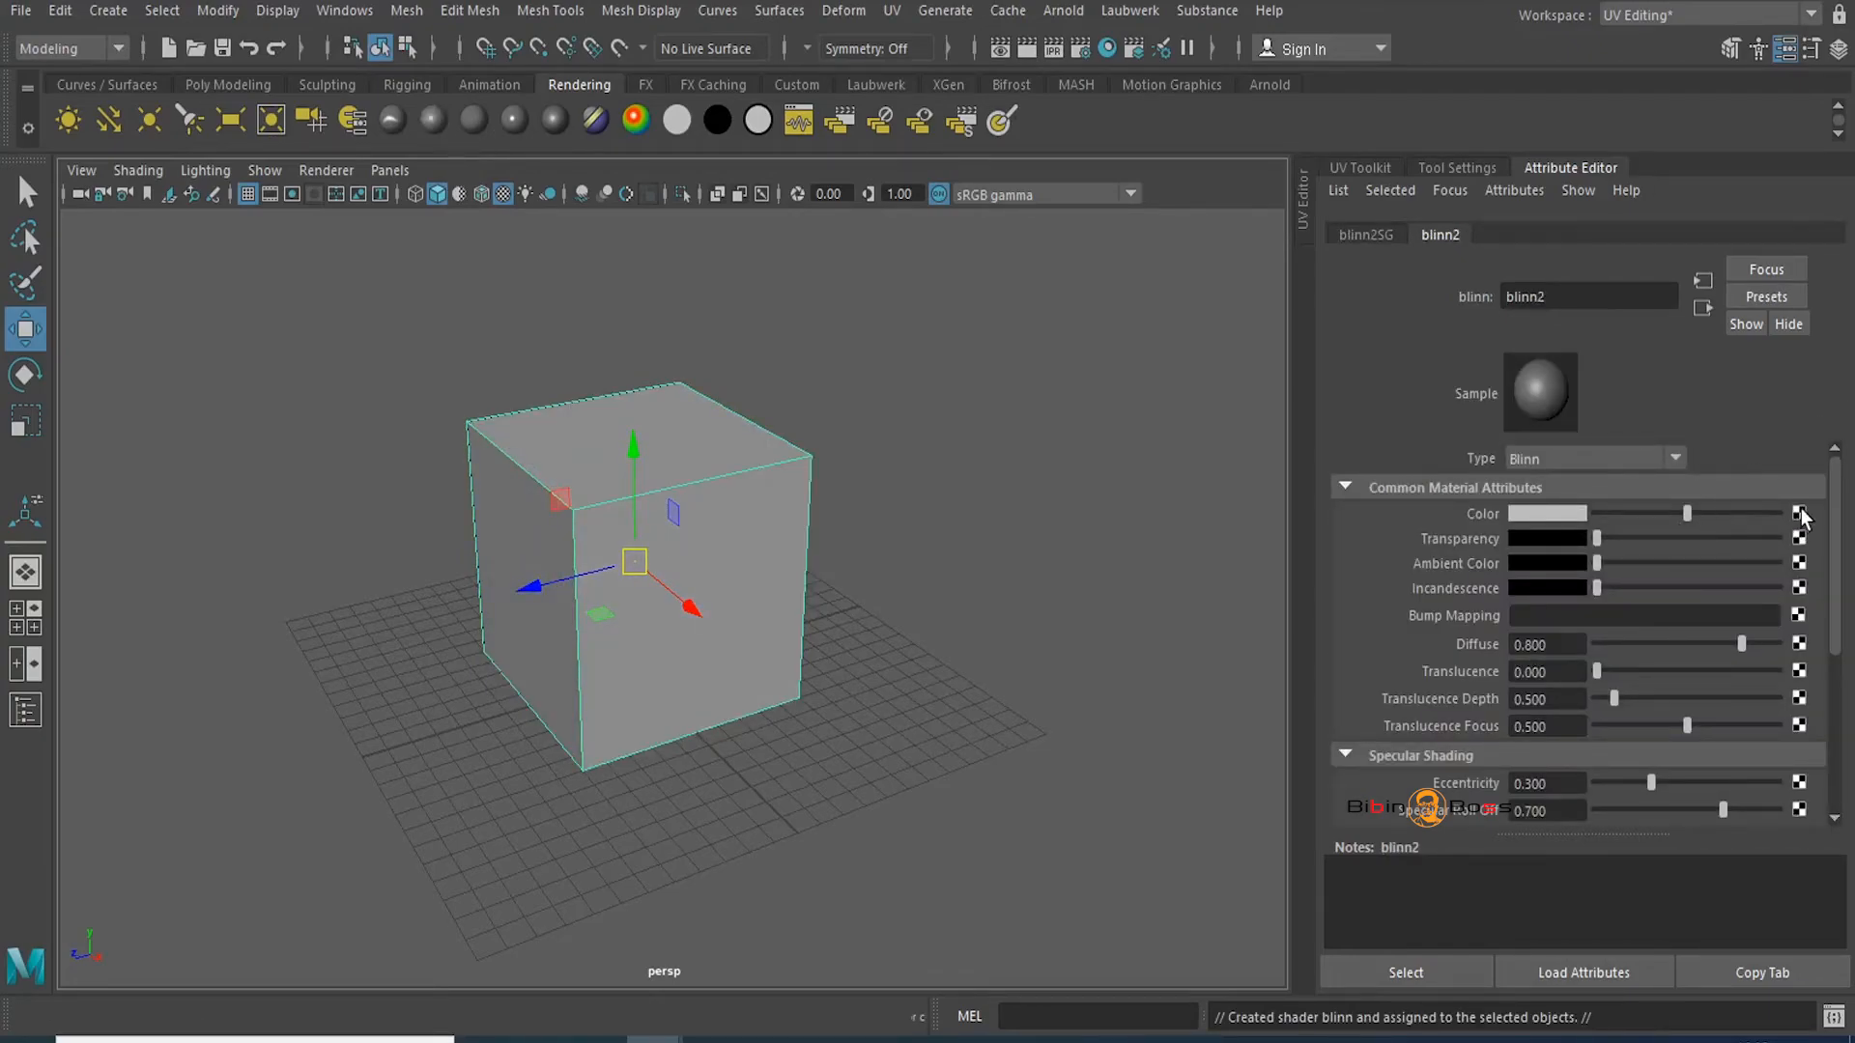
left_click(842, 546)
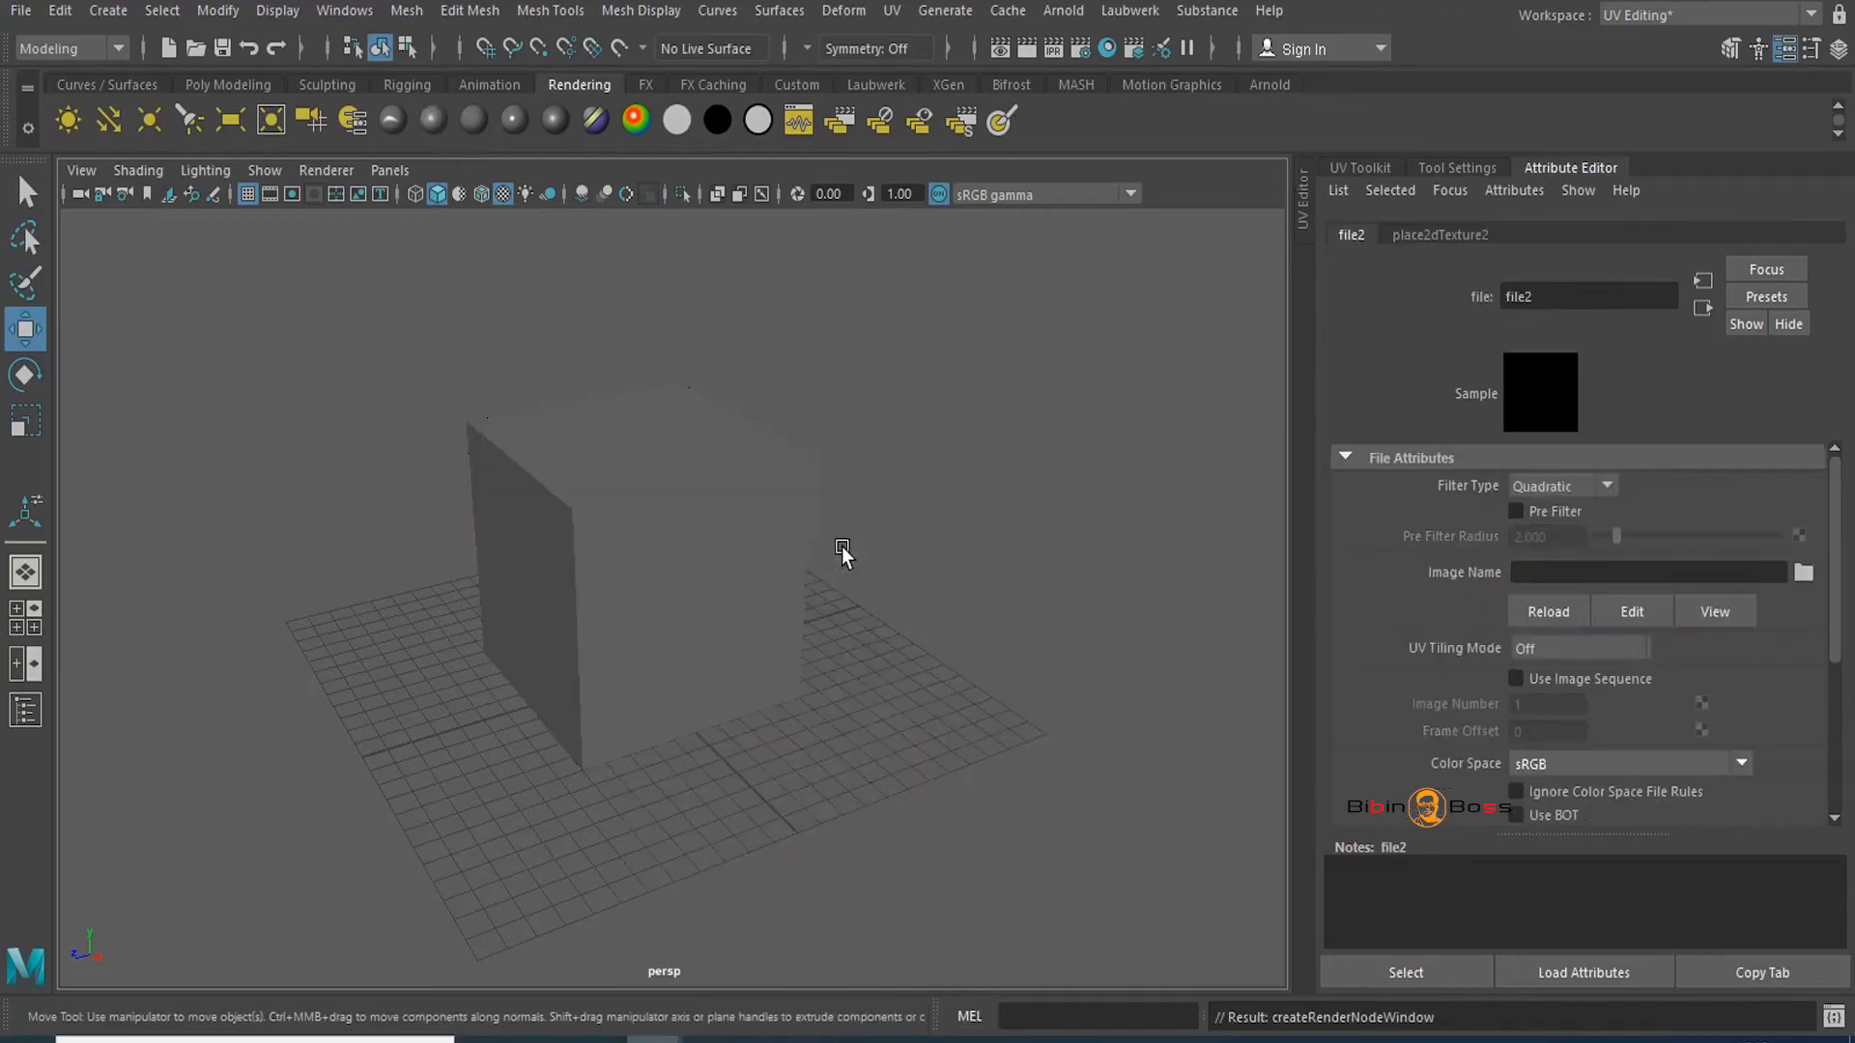
left_click(1804, 572)
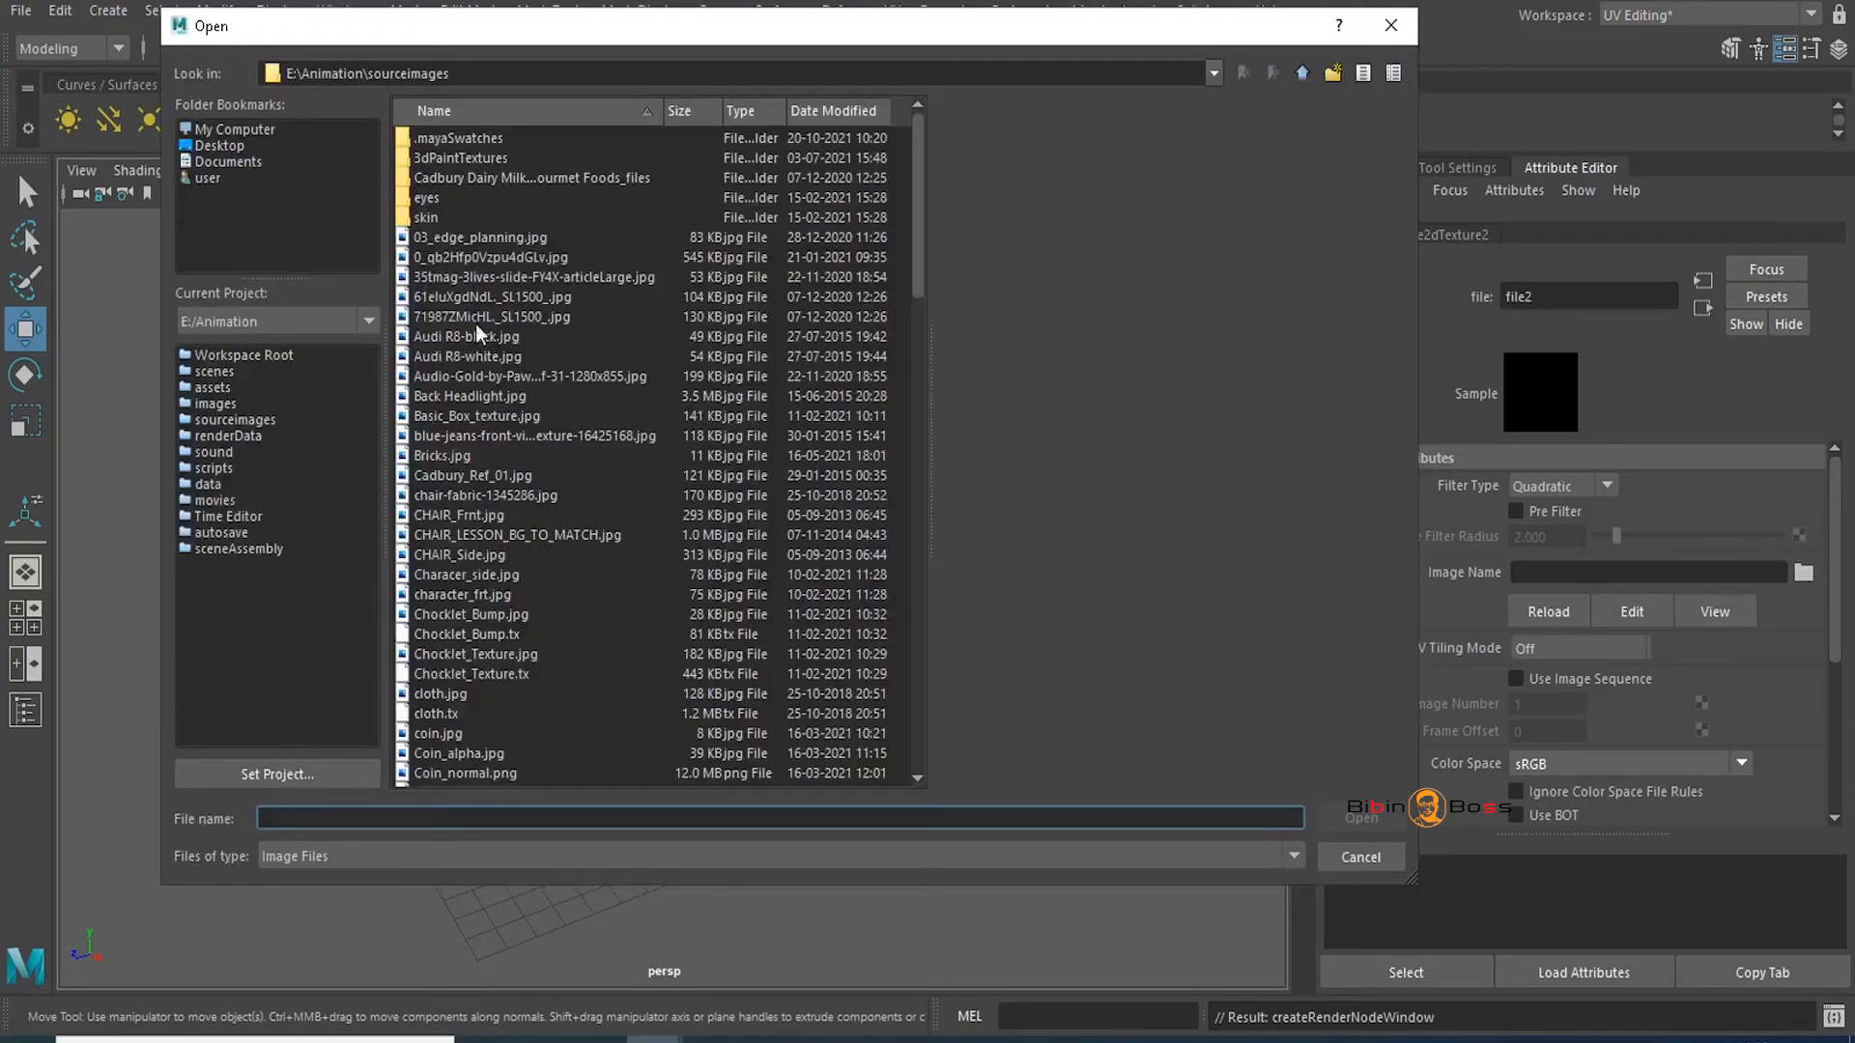
Load box_Texture.jpg from E:\Animation\Youtube as the colour image
left_click_drag(673, 60, 1046, 63)
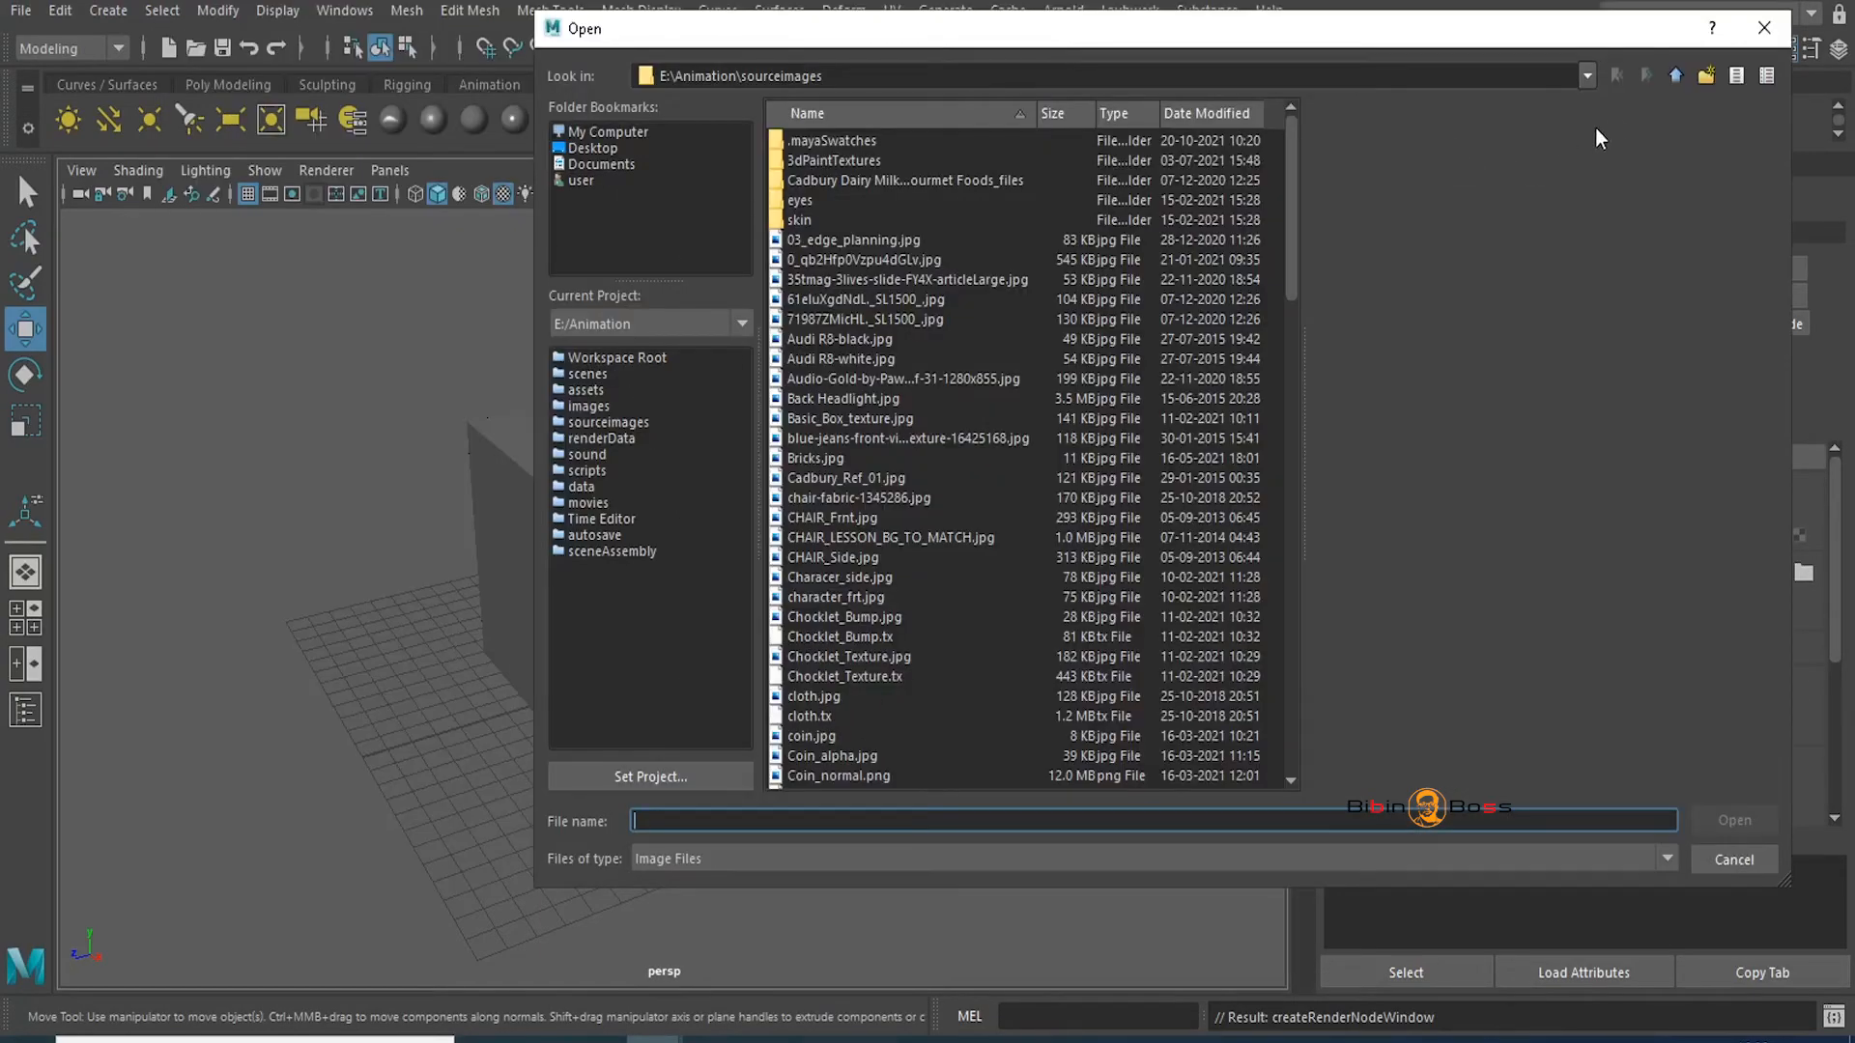
left_click(1675, 76)
left_click(831, 419)
key("y")
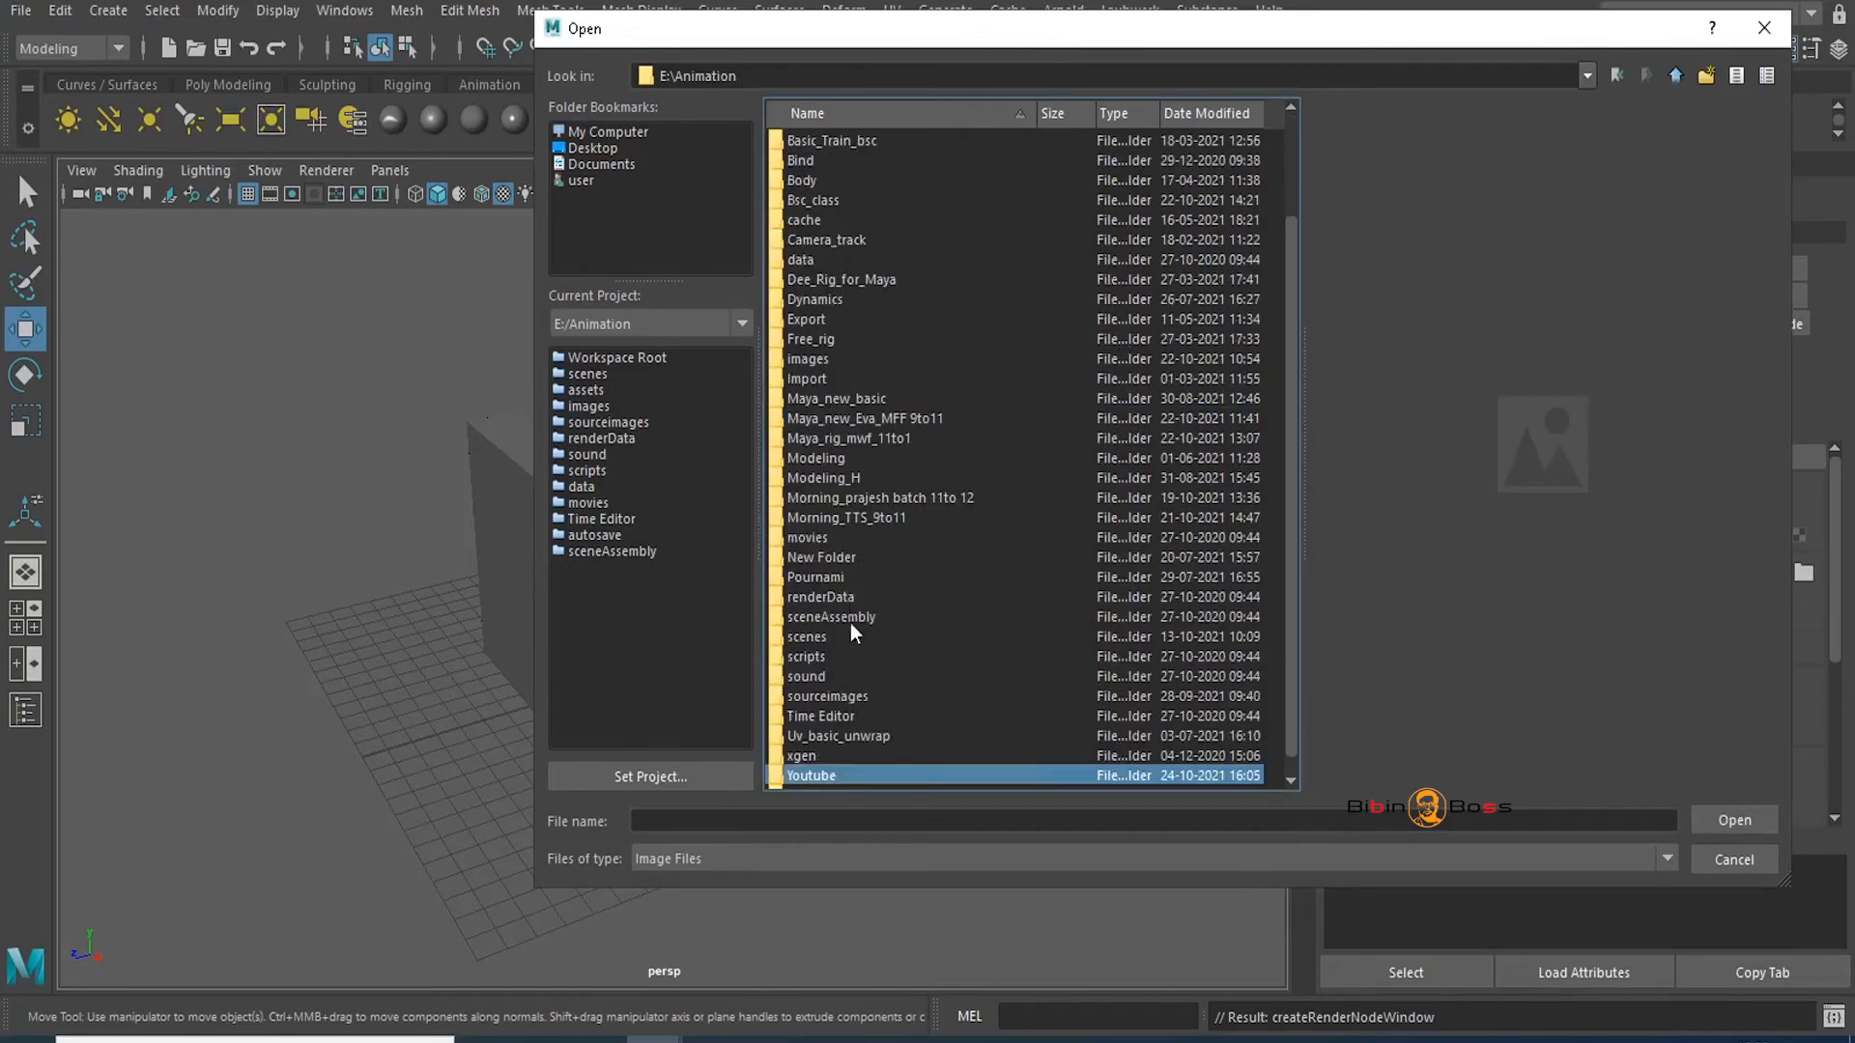
double_click(823, 780)
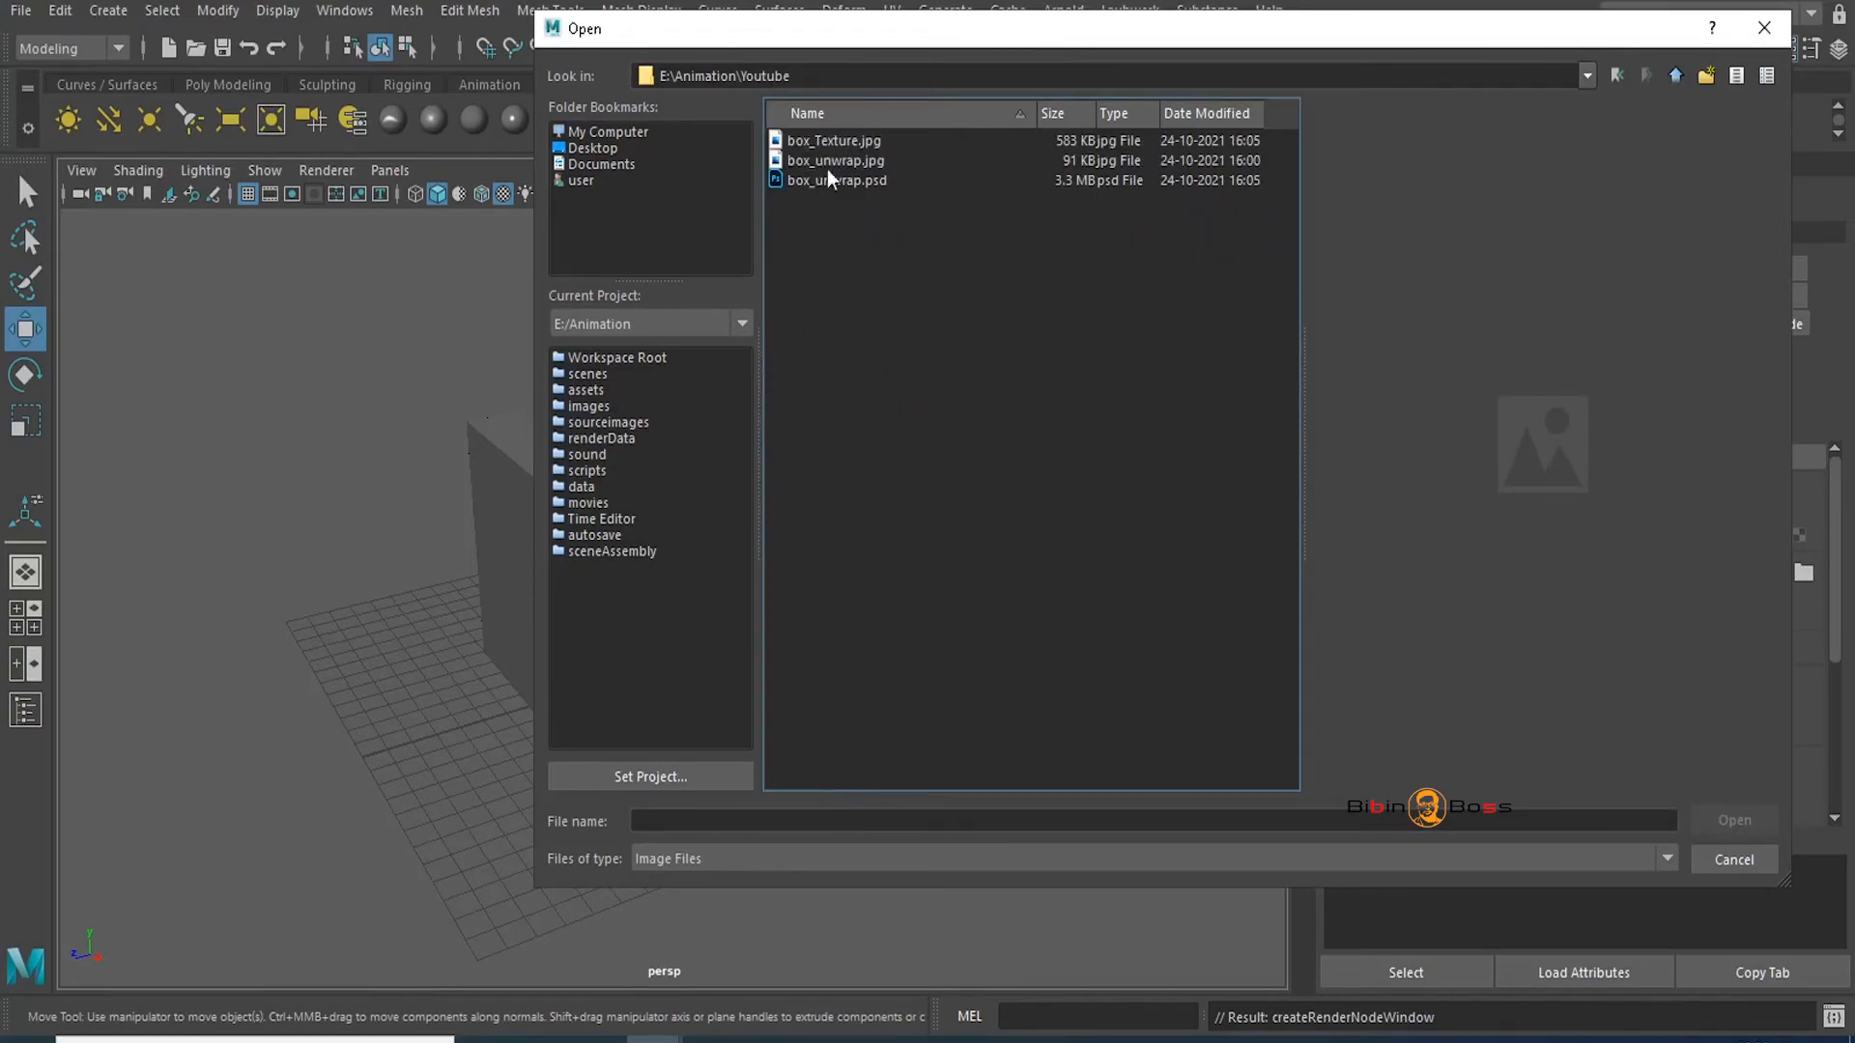
left_click(847, 145)
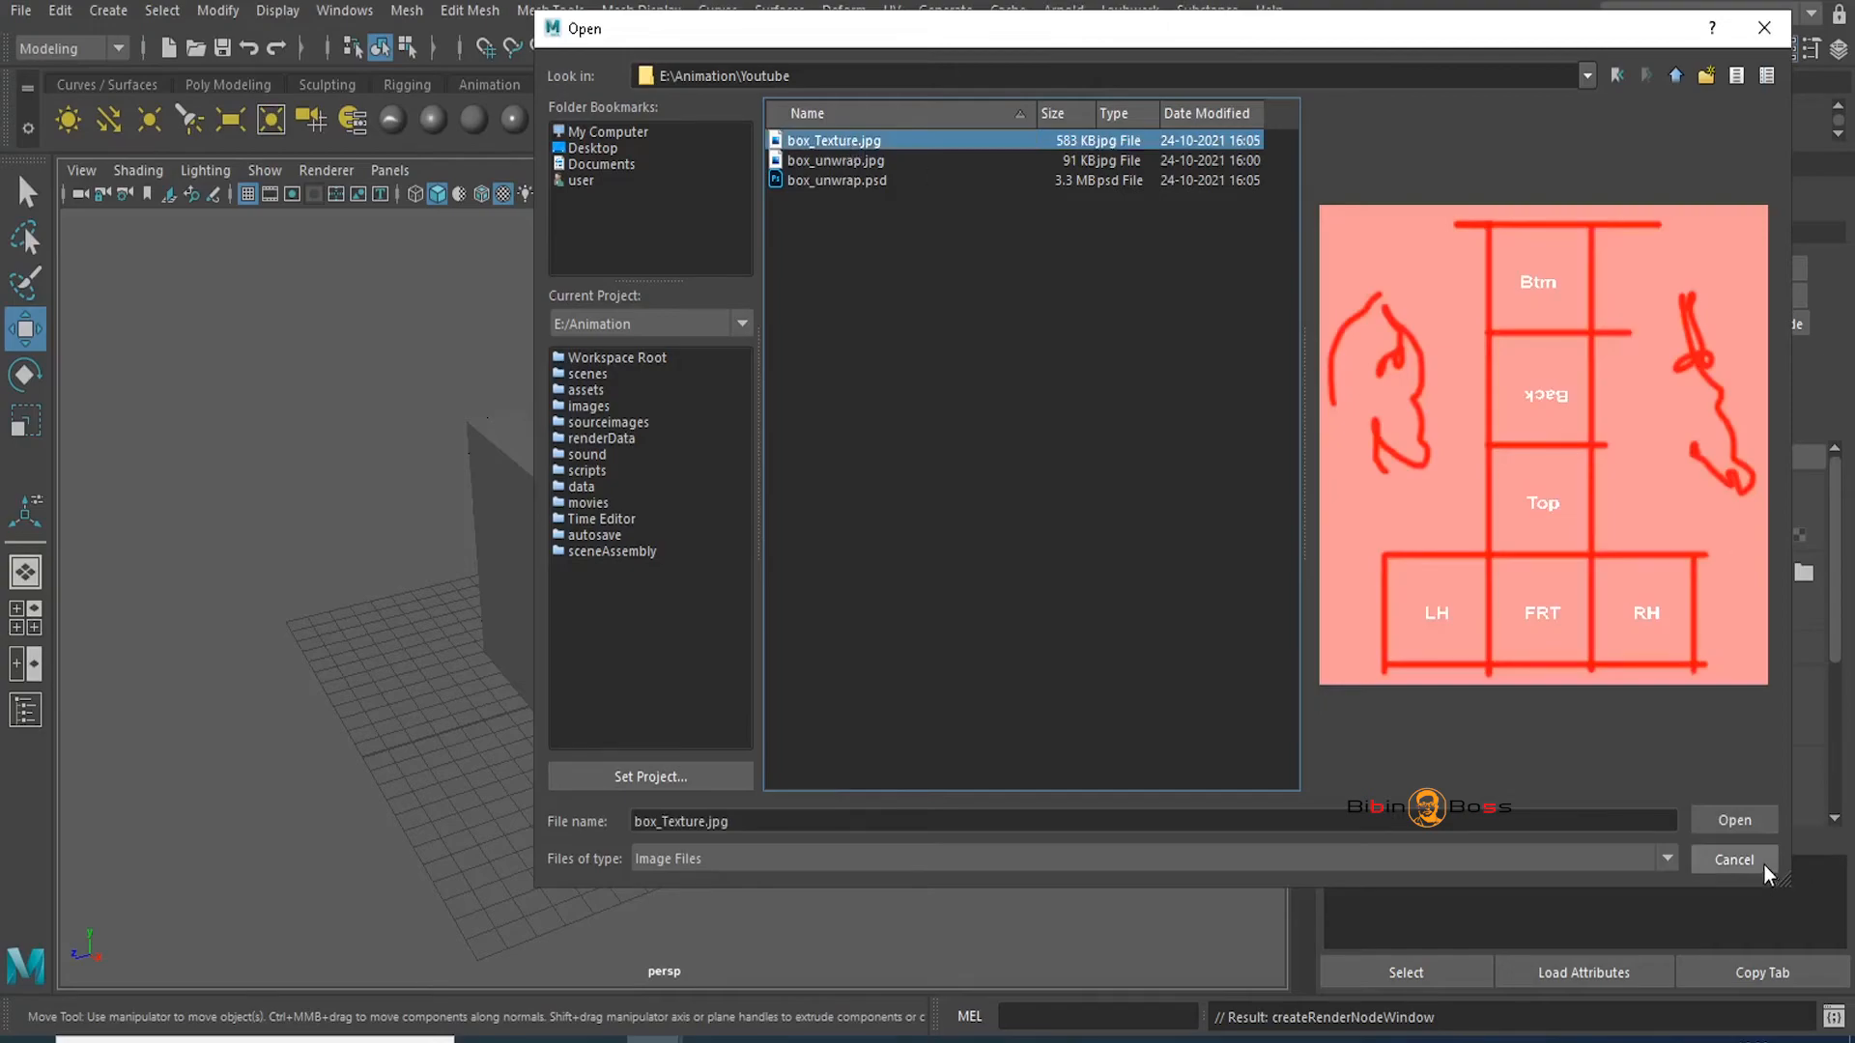
left_click(1734, 820)
Orbit the textured cube to inspect the Back, Top and LH faces
left_click_drag(985, 696, 381, 692, "alt")
right_click_drag(381, 691, 276, 677, "alt")
left_click_drag(902, 625, 541, 600, "alt")
right_click_drag(541, 600, 652, 618, "alt")
middle_click_drag(649, 613, 592, 620, "alt")
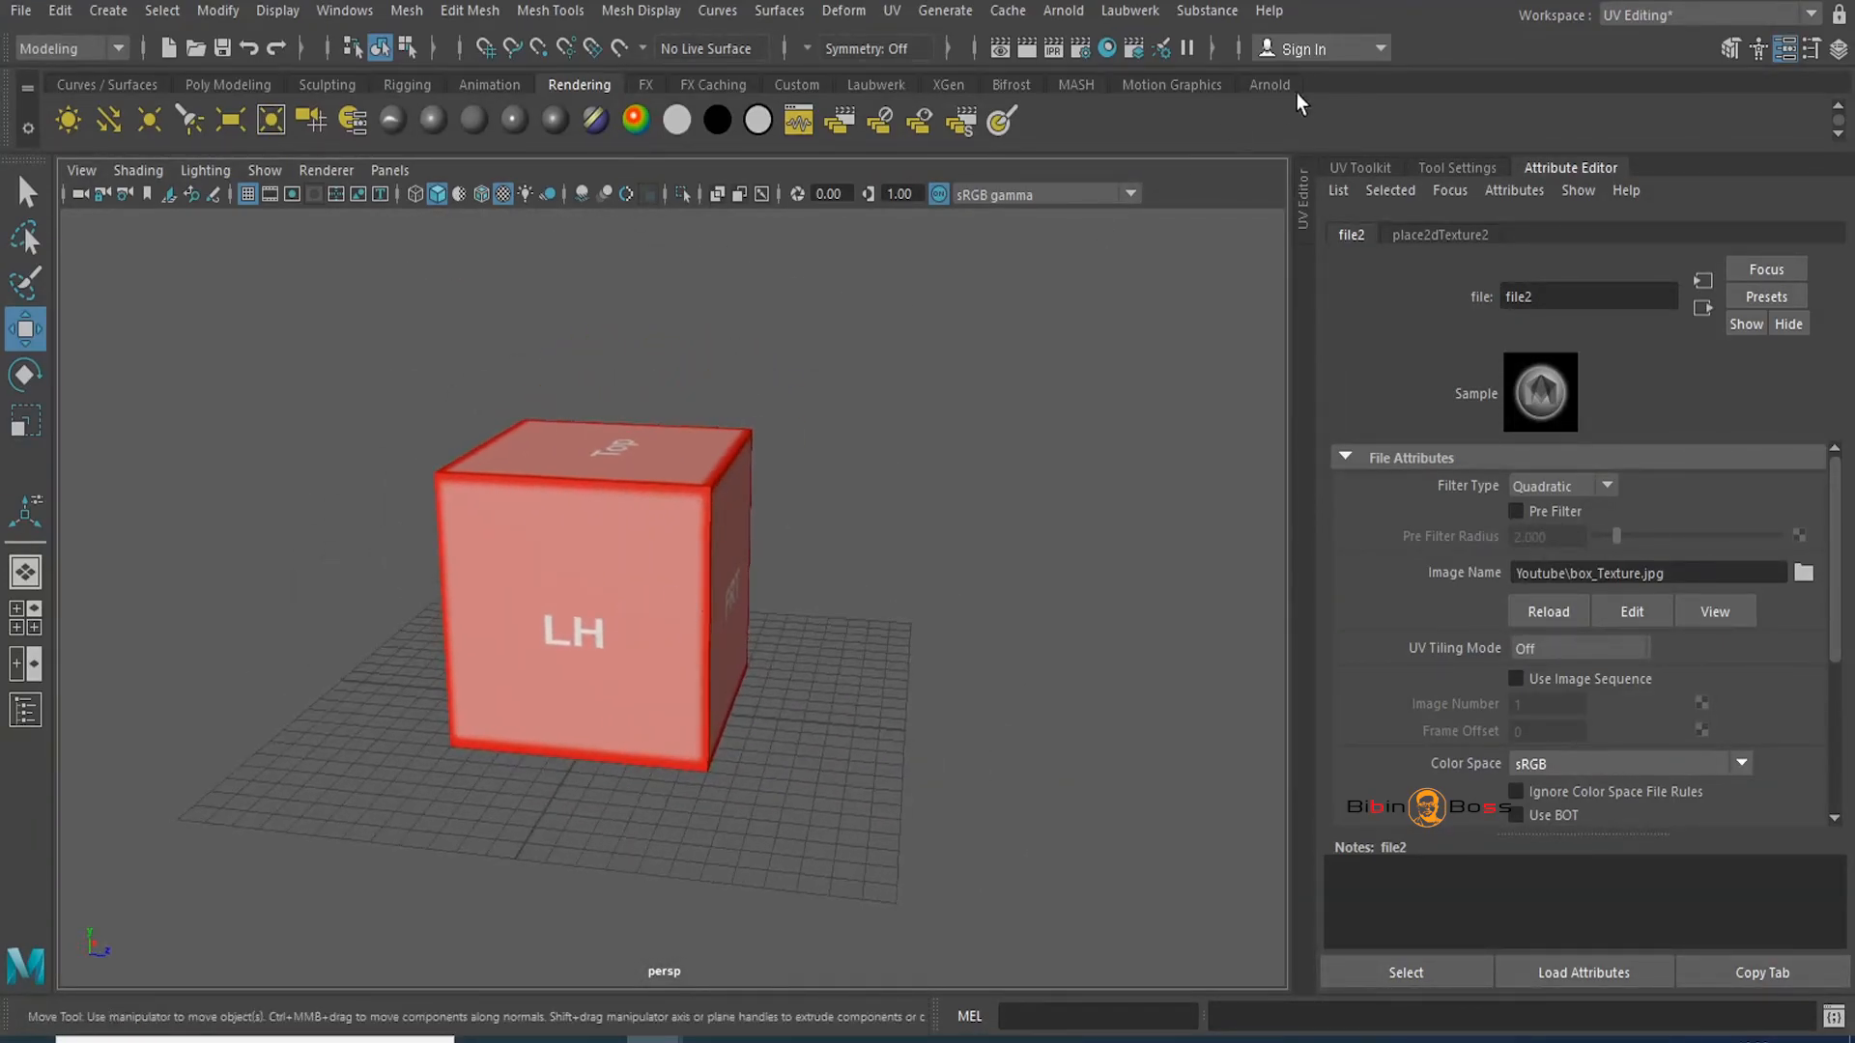
Reopen the UV Editor with the cube selected and switch to UV component selection
left_click(1302, 209)
left_click(345, 602)
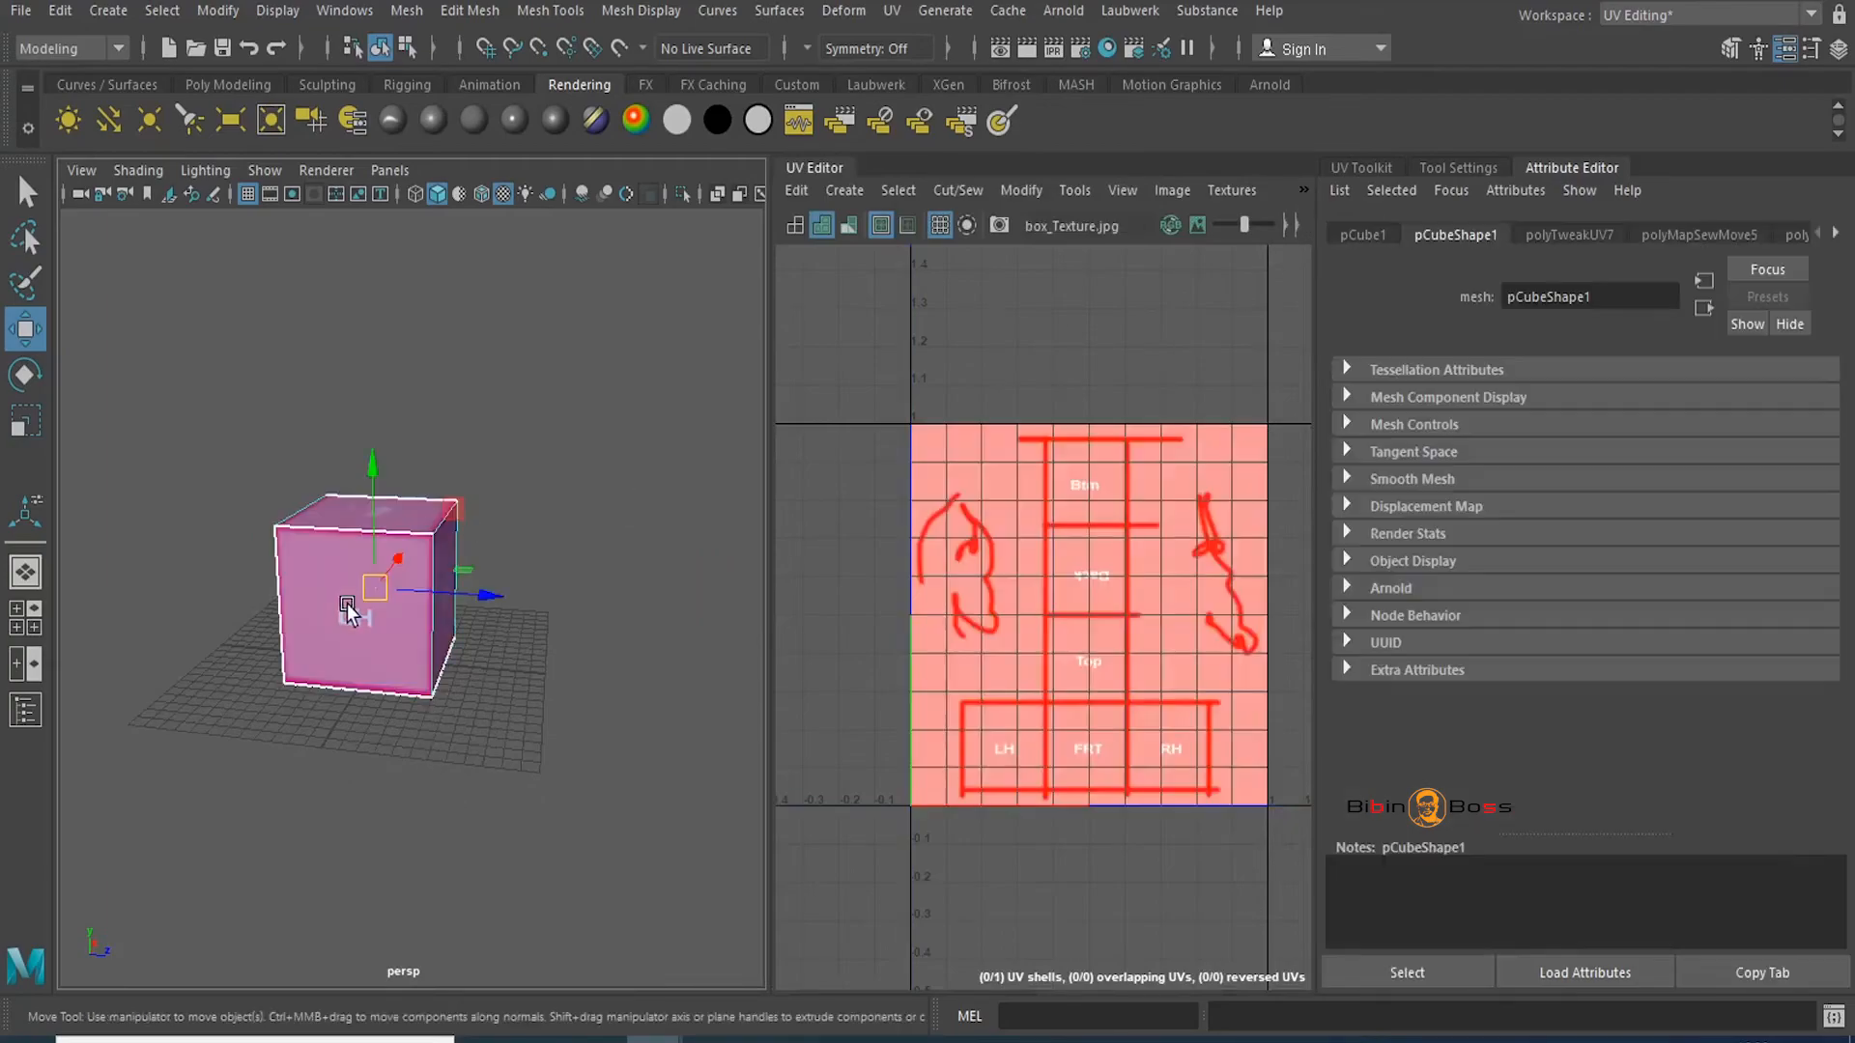
scroll(1101, 647, "up", 3)
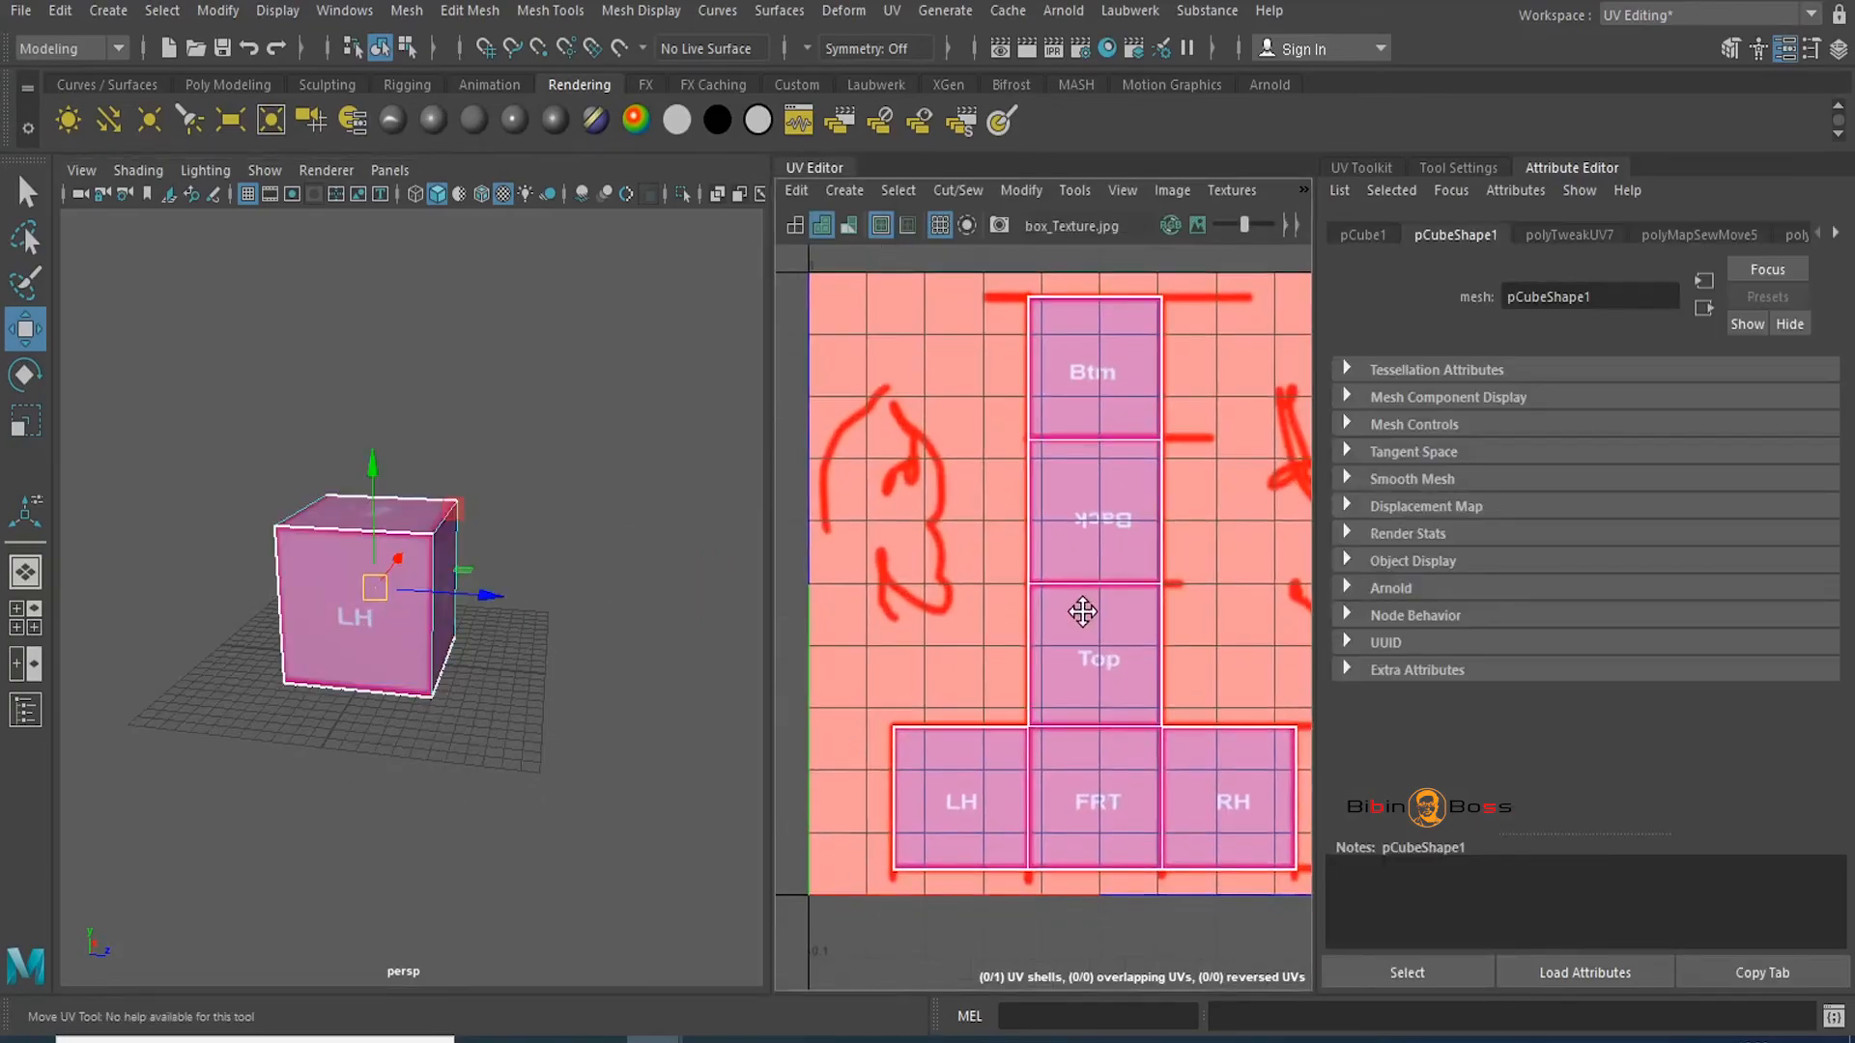
right_click(1138, 570)
left_click(1238, 570)
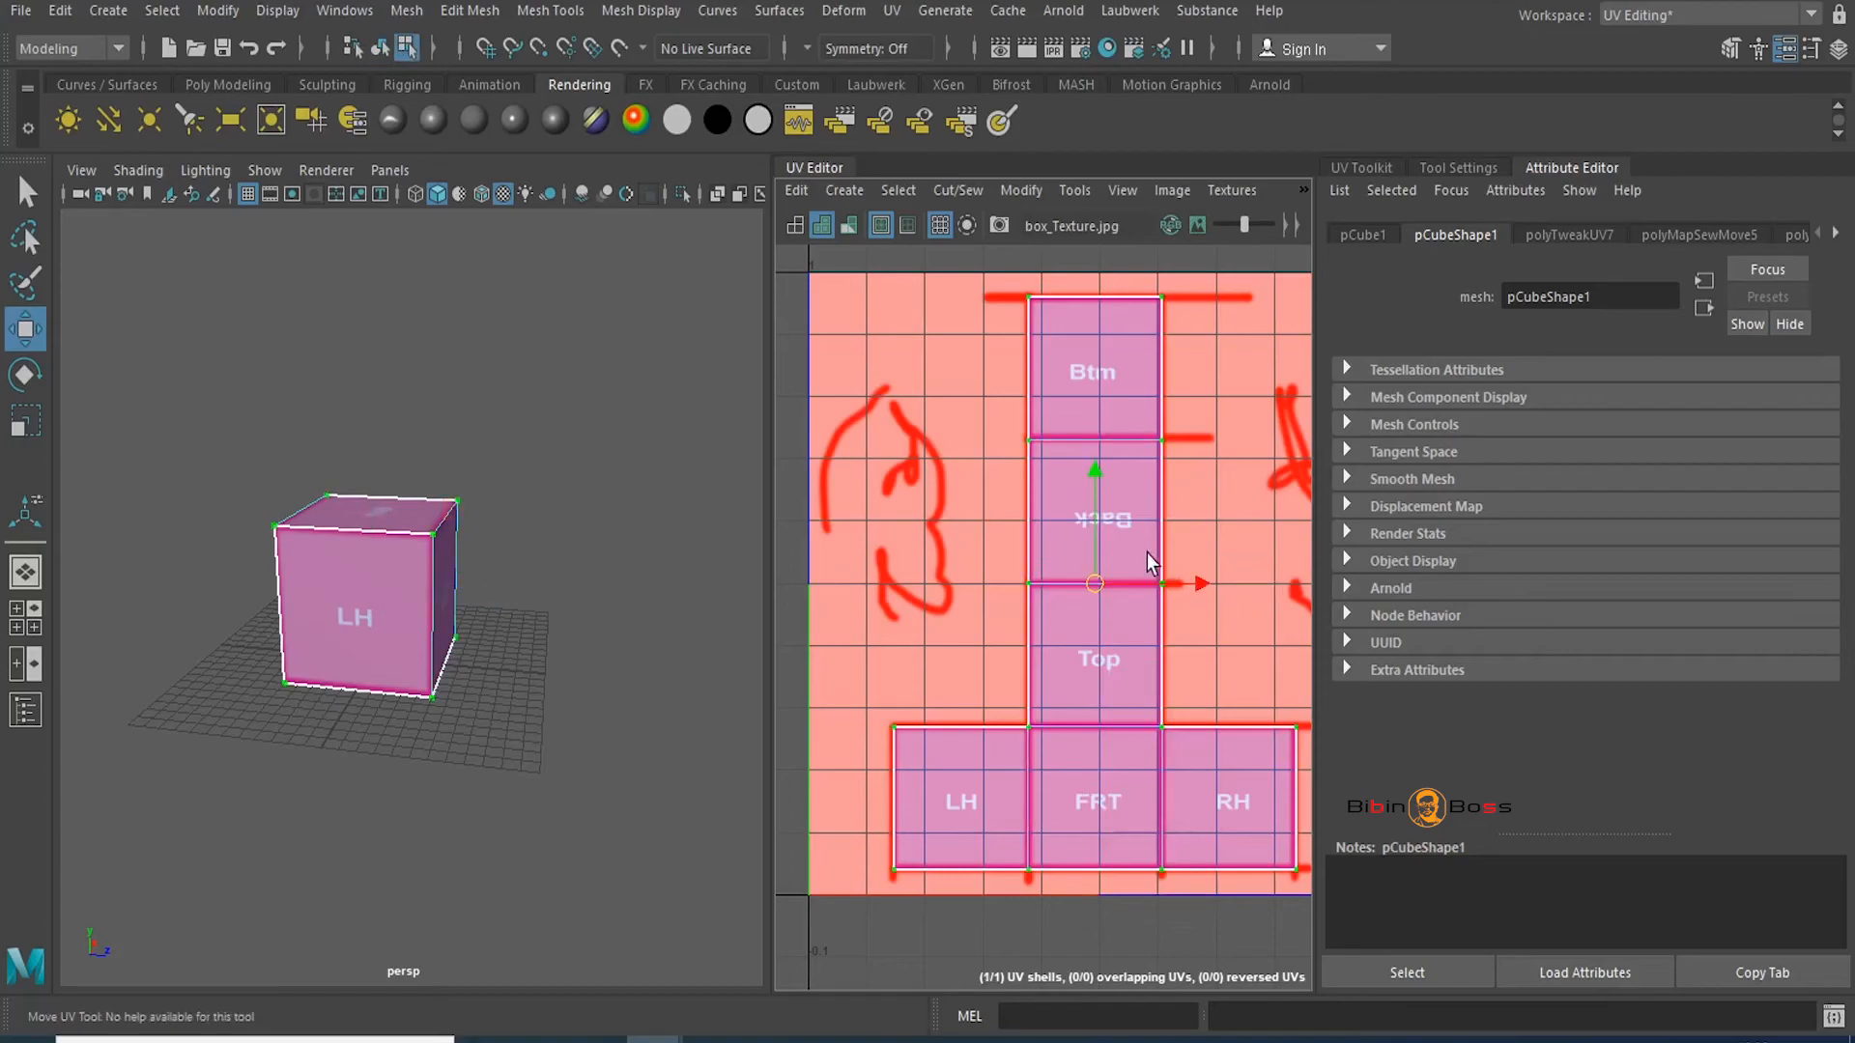
Select a UV and expand the selection to the cube's whole UV shell
left_click(1161, 584)
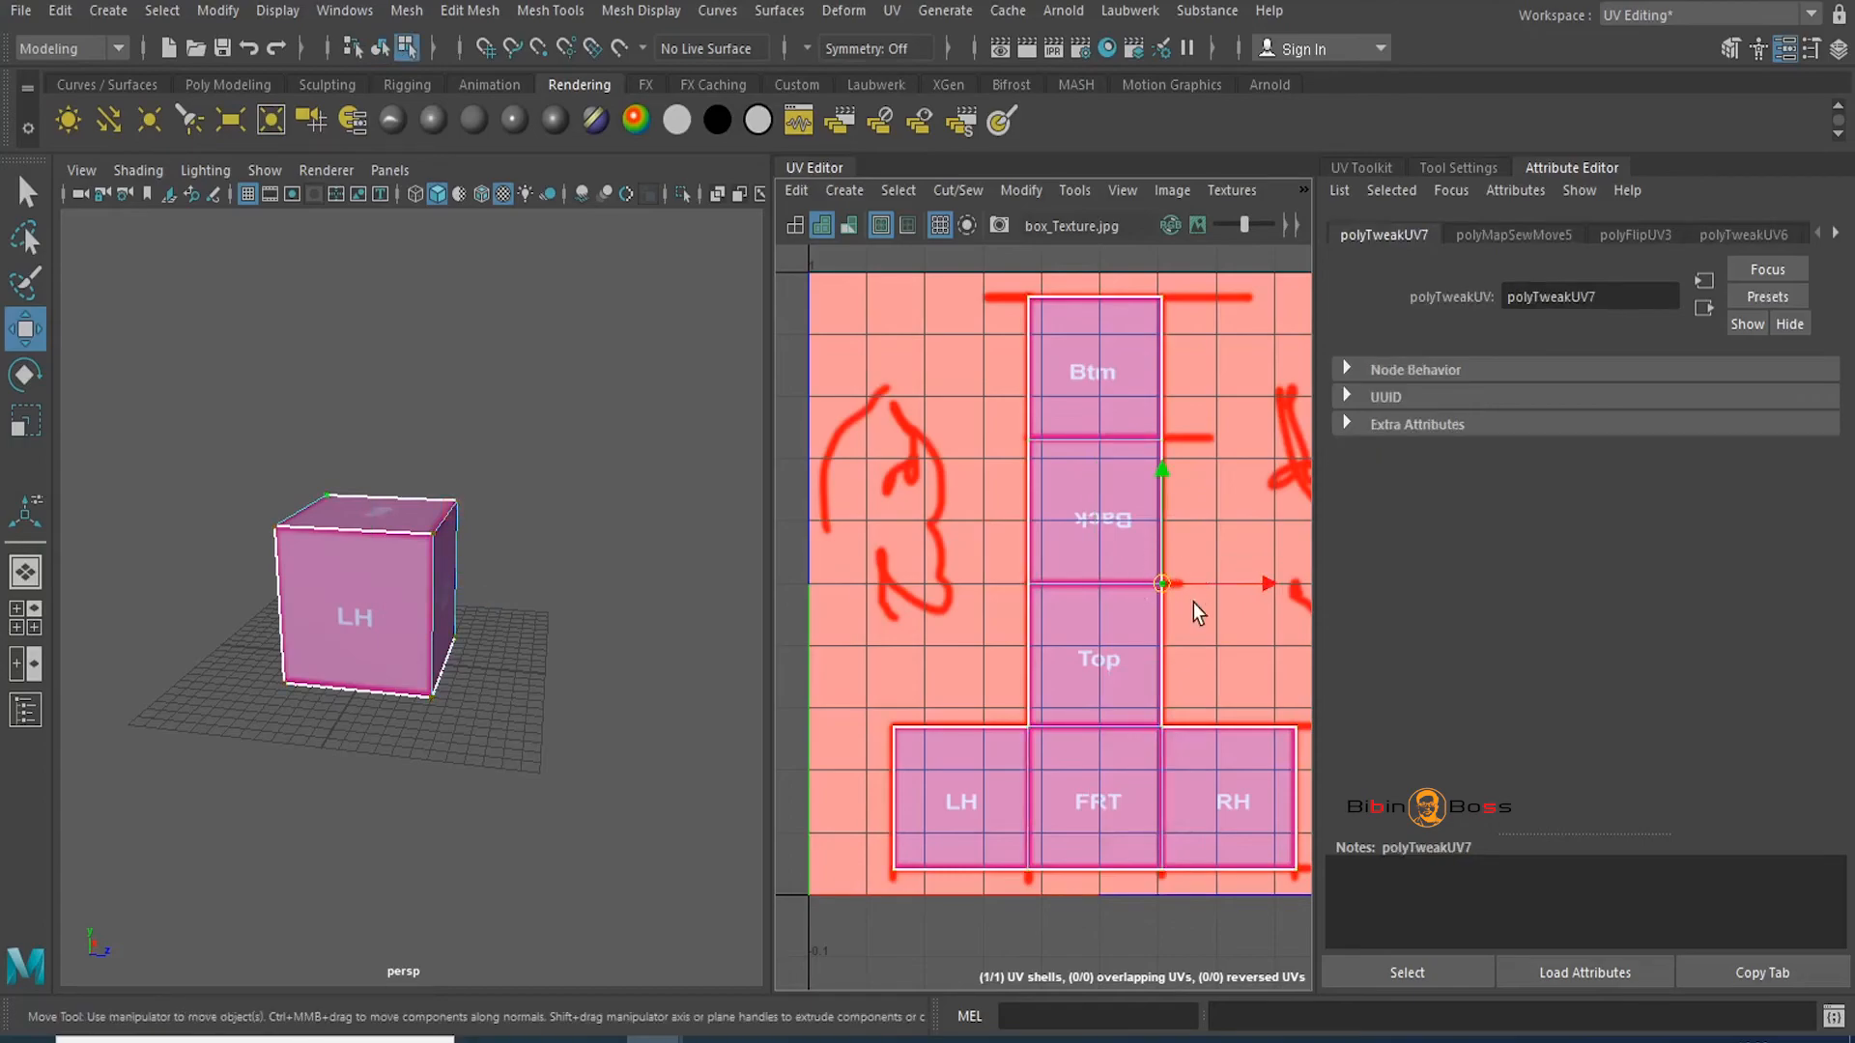
right_click(1125, 415, "ctrl")
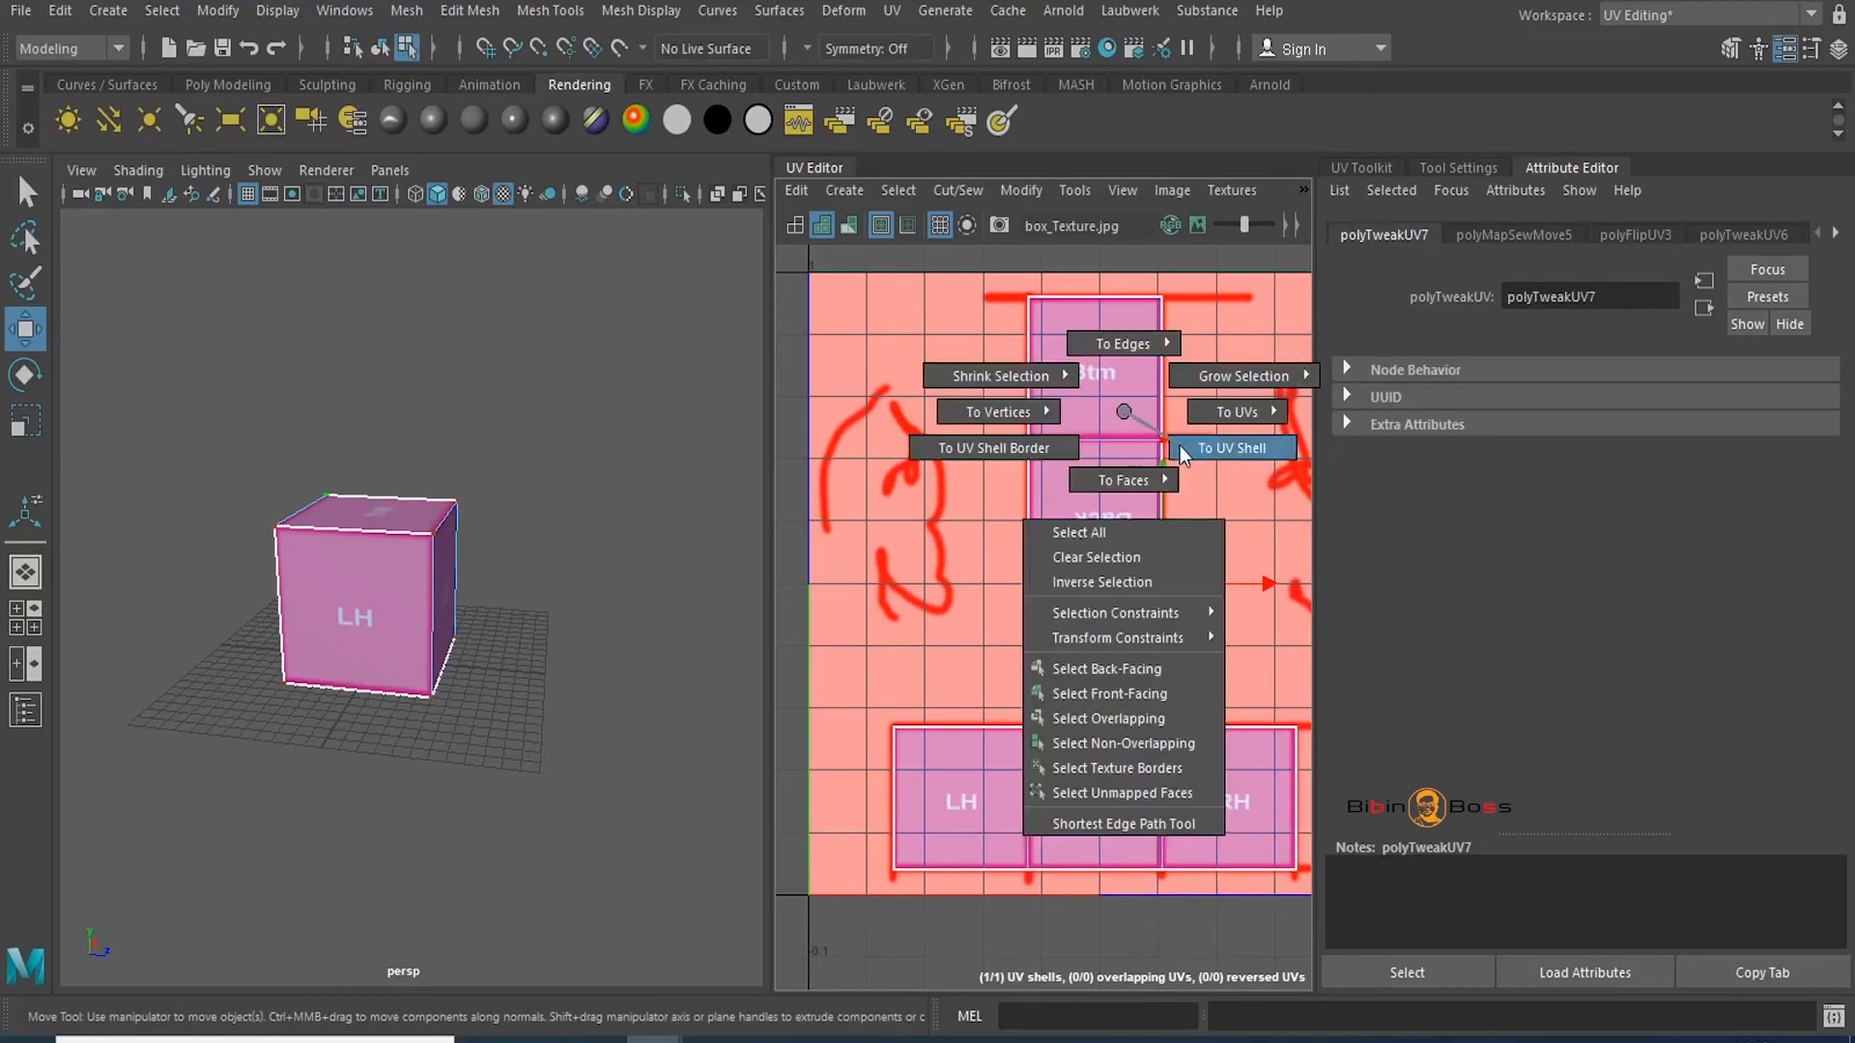
left_click(1232, 447)
scroll(1213, 626, "down", 4)
middle_click_drag(1150, 582, 1091, 594, "alt")
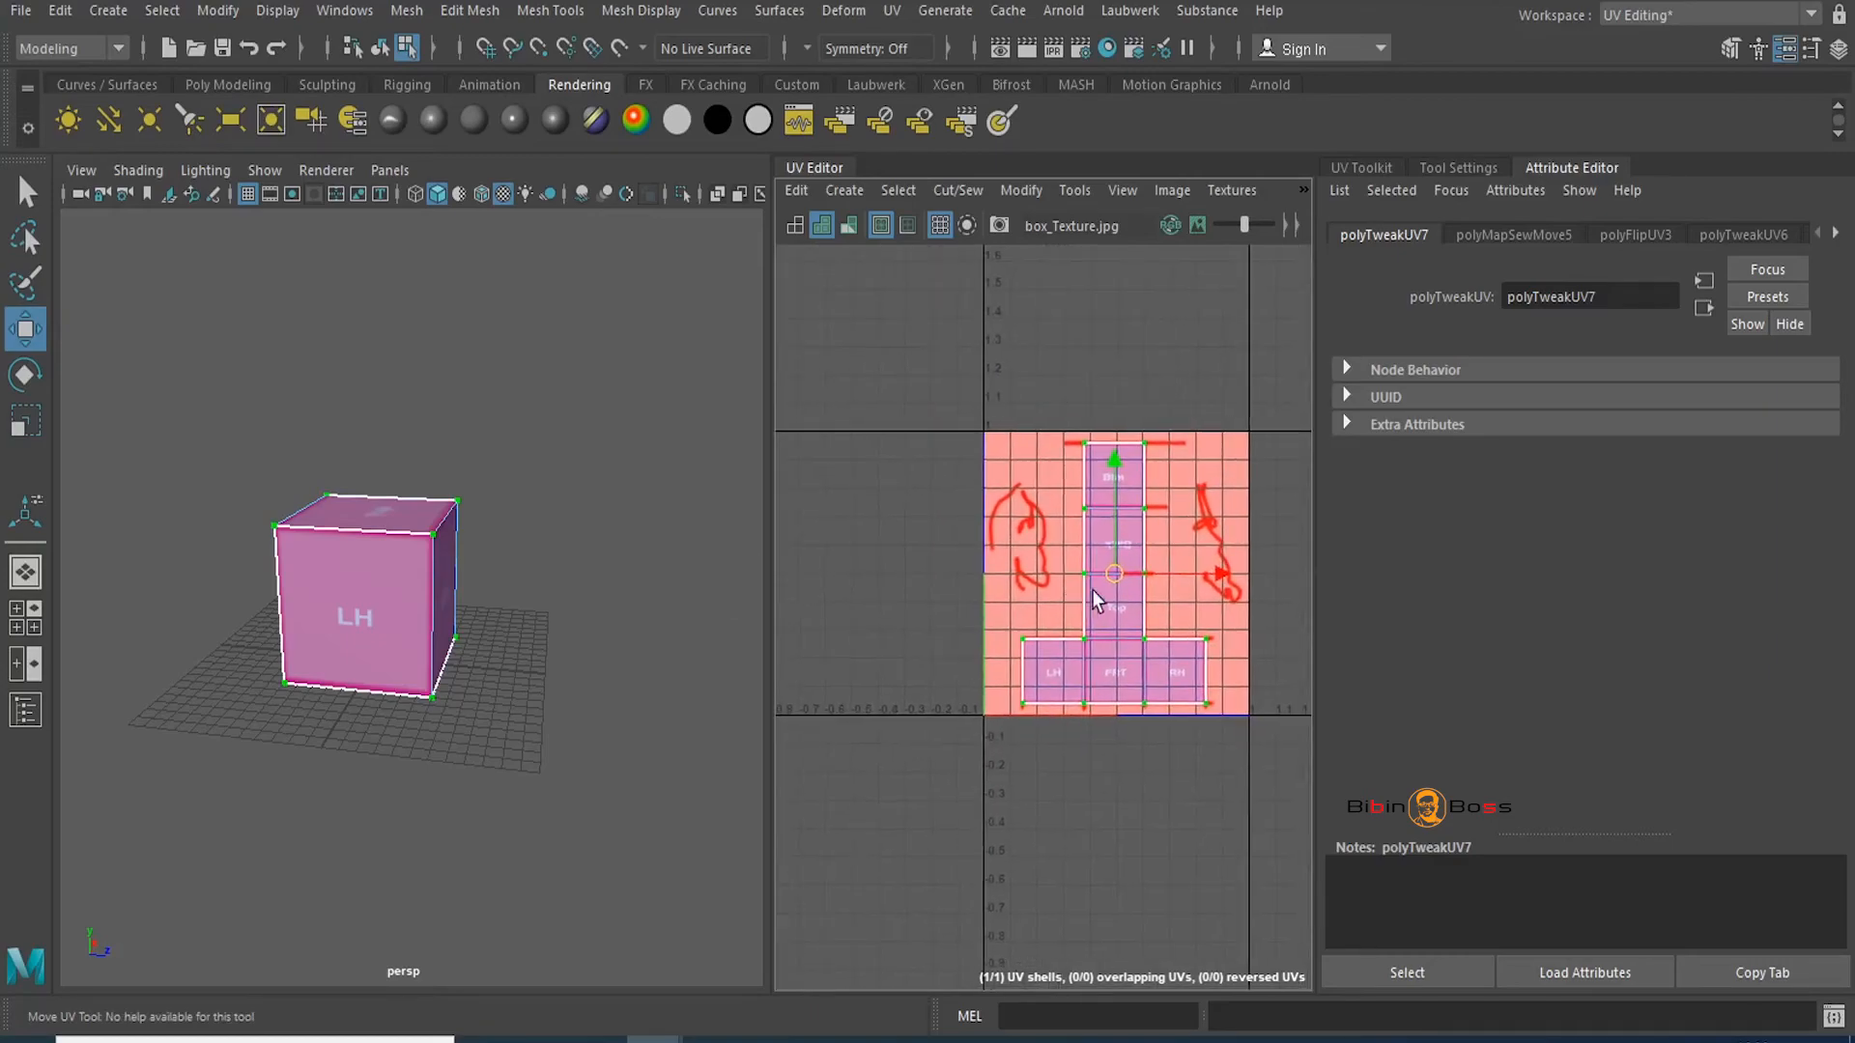
Trial-move the UV shell left across the texture, check the faces, then undo it
left_click_drag(1222, 584, 1133, 607)
left_click_drag(414, 625, 697, 628, "alt")
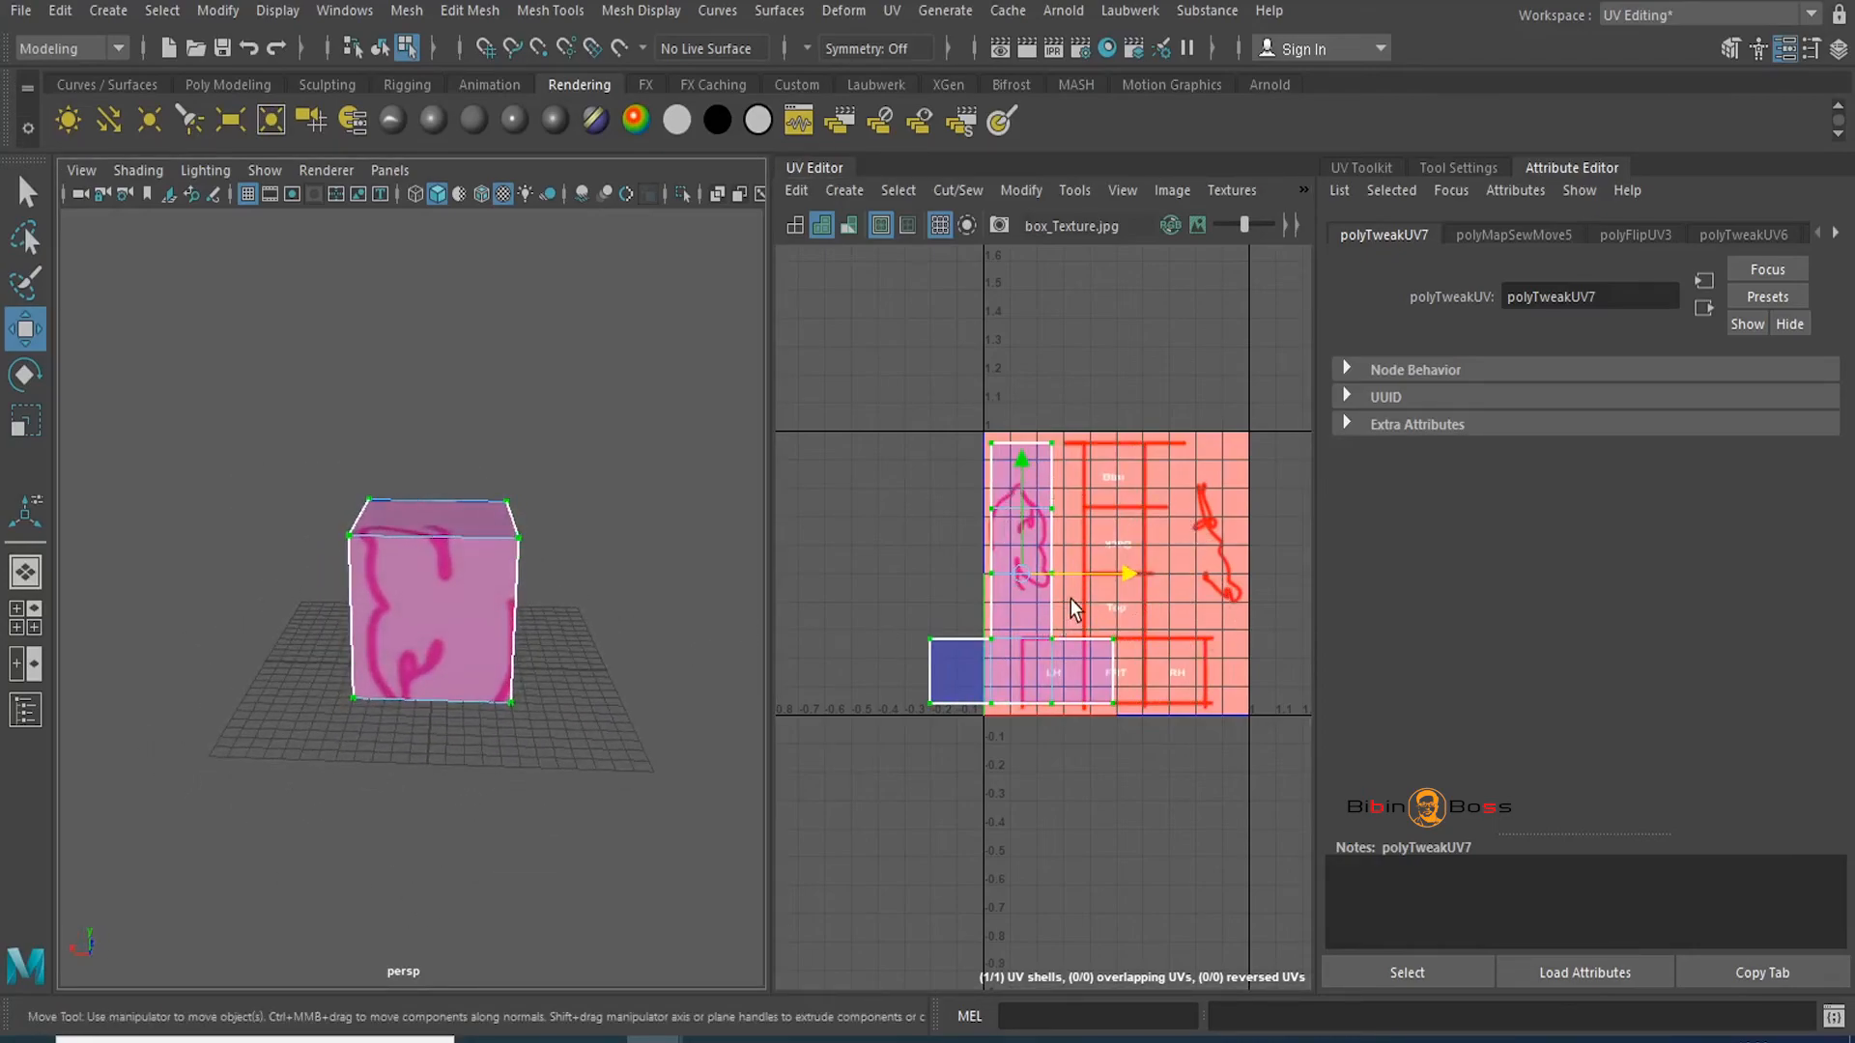
key("ctrl+z")
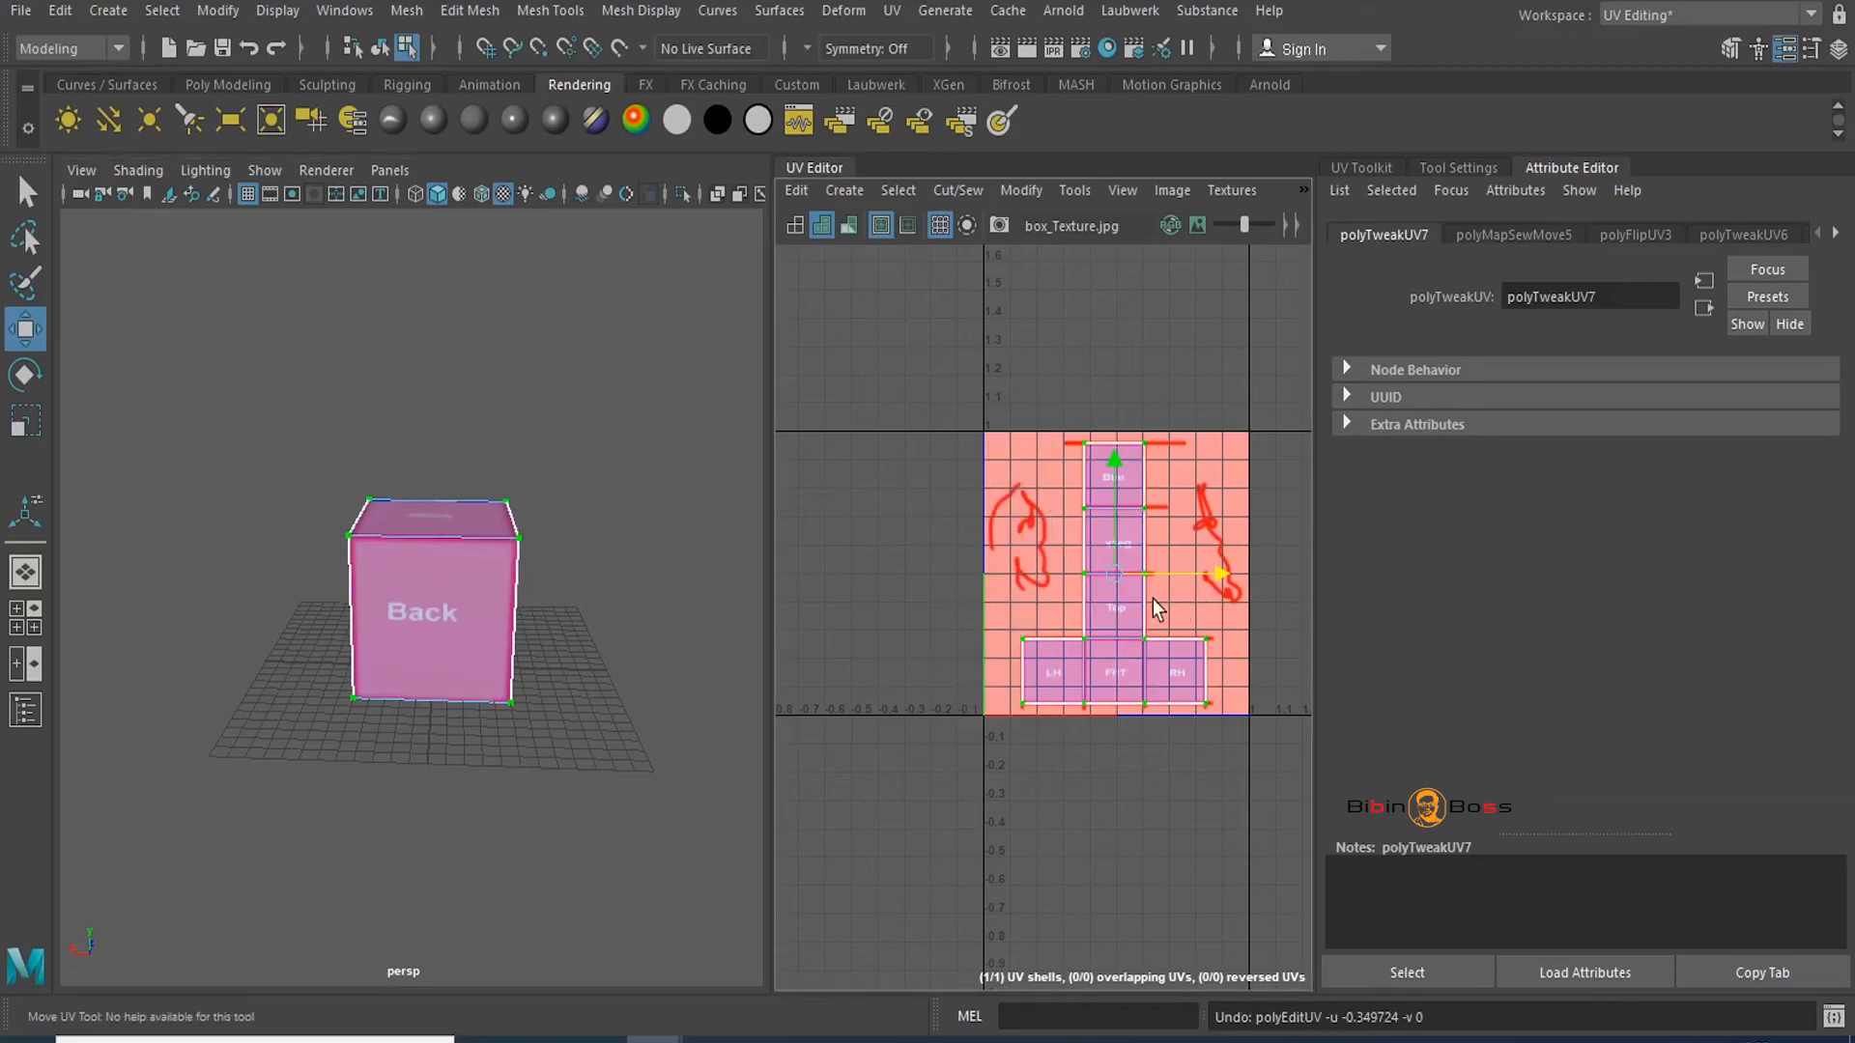
scroll(1035, 513, "up", 2)
middle_click_drag(1054, 633, 1004, 641, "alt")
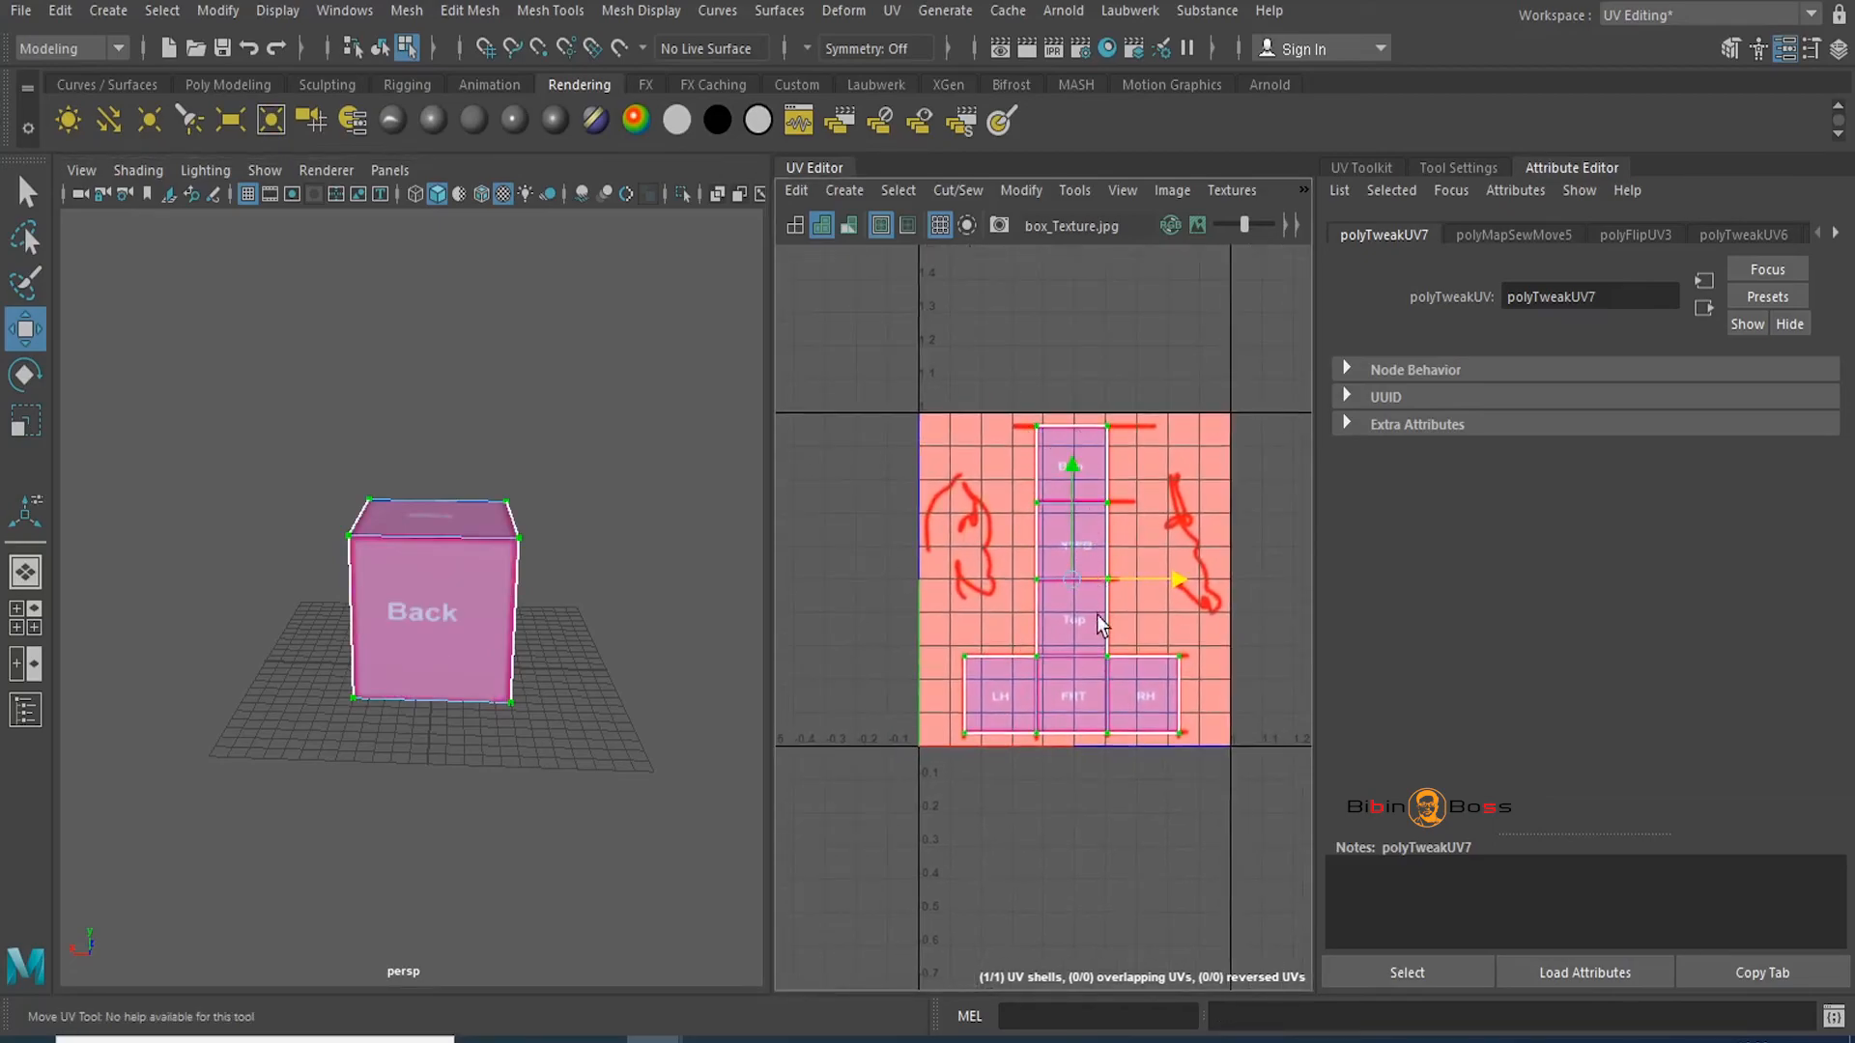